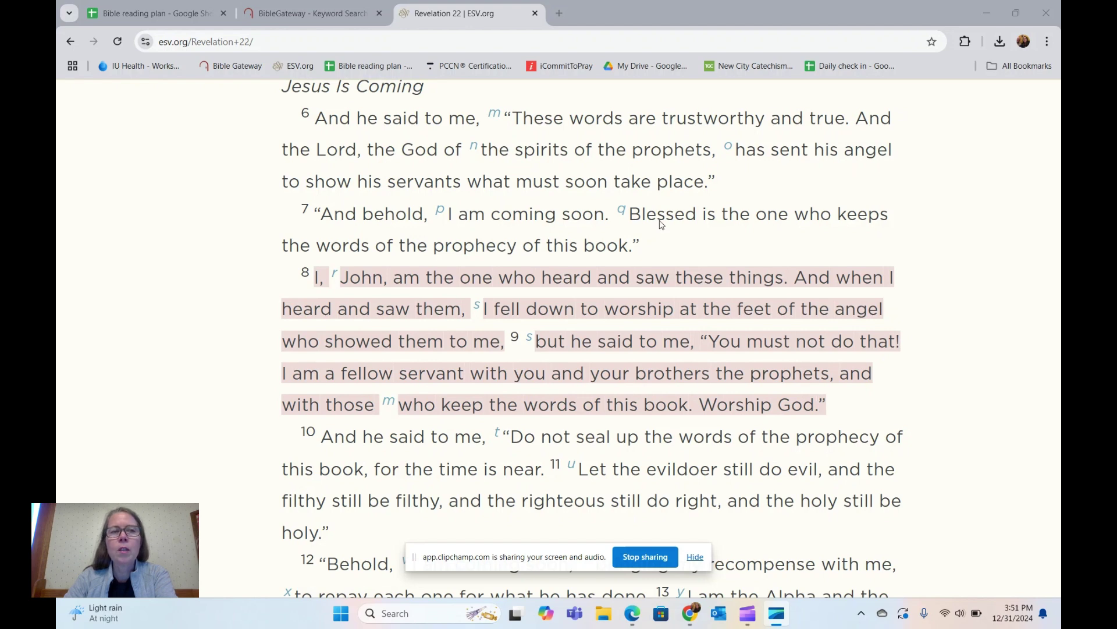
Step: Switch to the Bible reading plan spreadsheet and review the first date and day entries on the 2025 sheet
{"action": "left_click", "coordinate": [161, 15]}
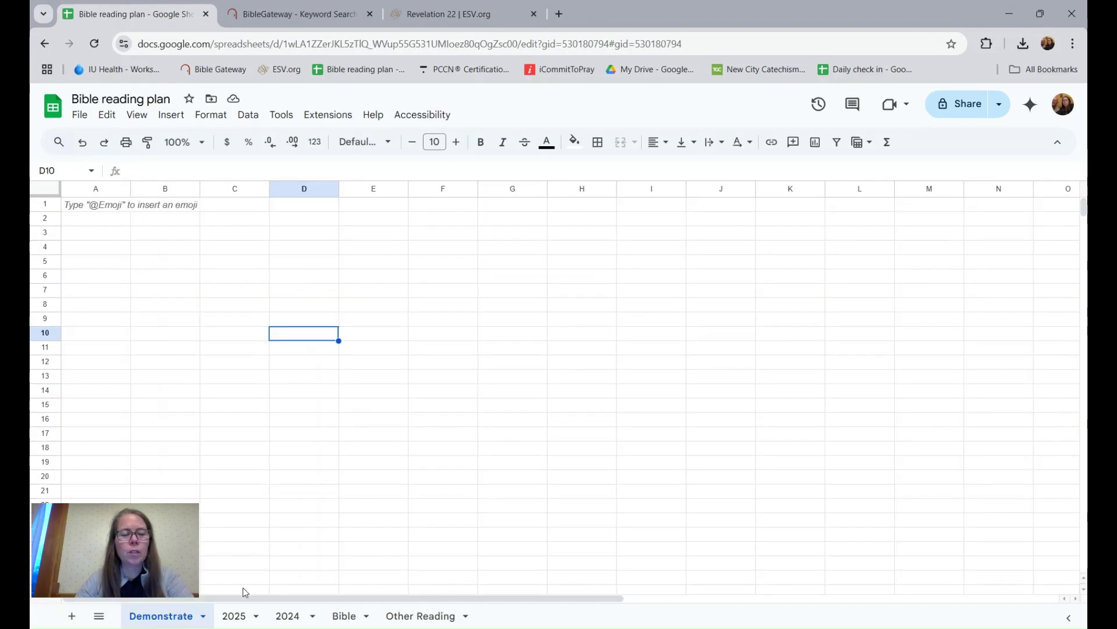
{"action": "left_click", "coordinate": [234, 617]}
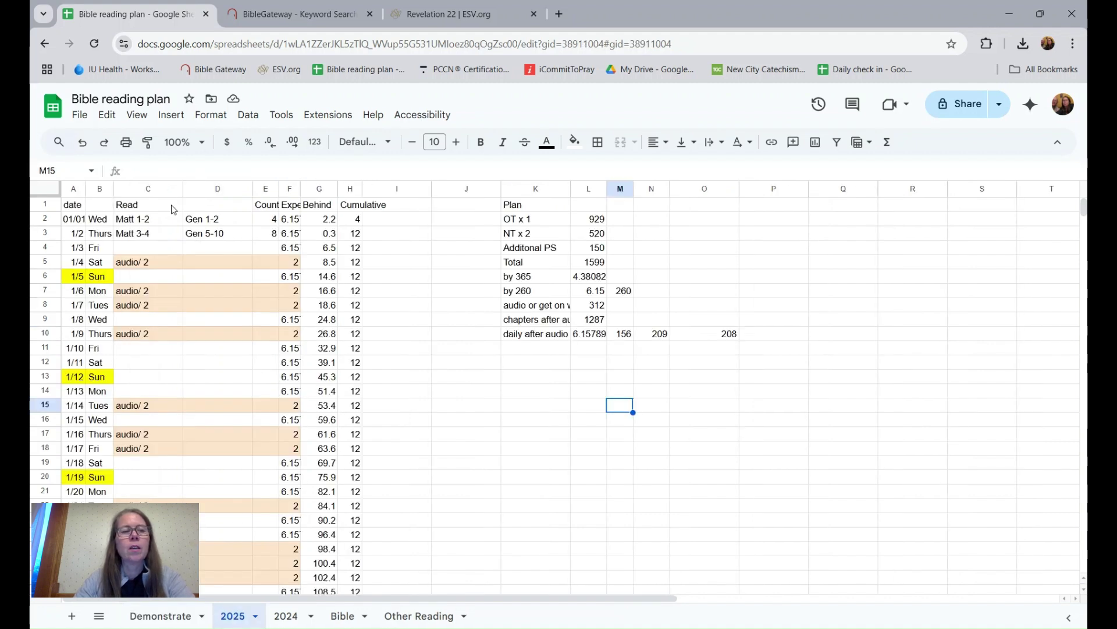
{"action": "left_click", "coordinate": [80, 224]}
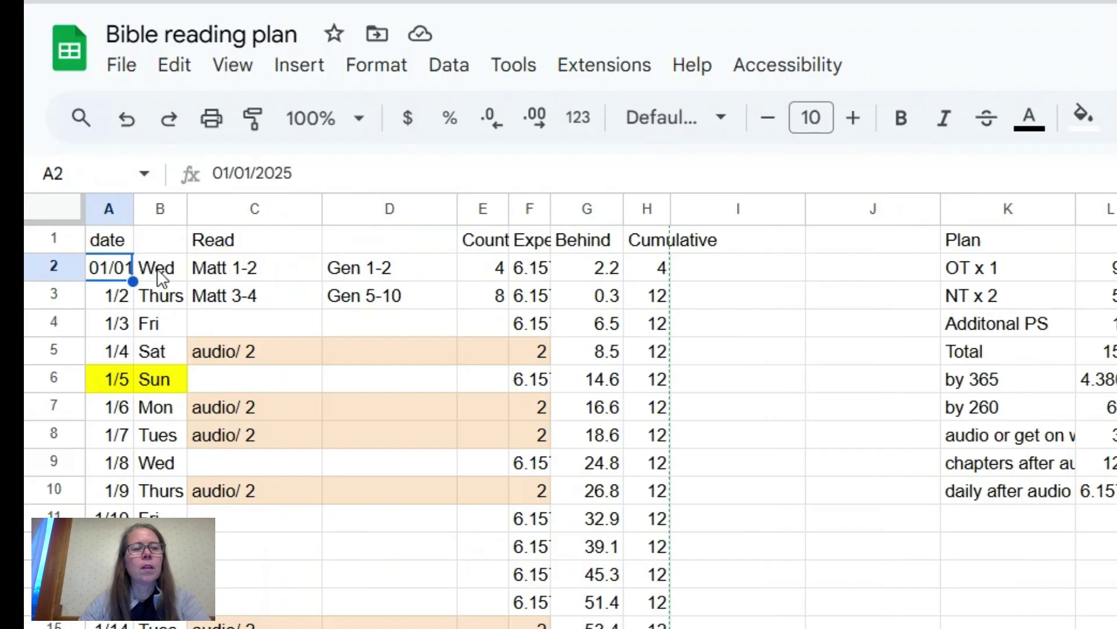
{"action": "left_click", "coordinate": [99, 220]}
{"action": "left_click", "coordinate": [76, 224]}
{"action": "left_click", "coordinate": [160, 268]}
Step: Clear the readings in C2:D3 and the chapter counts in E2:E3 for the first two dates
{"action": "left_click", "coordinate": [222, 271]}
{"action": "left_click_drag", "start_coordinate": [223, 272], "coordinate": [392, 298]}
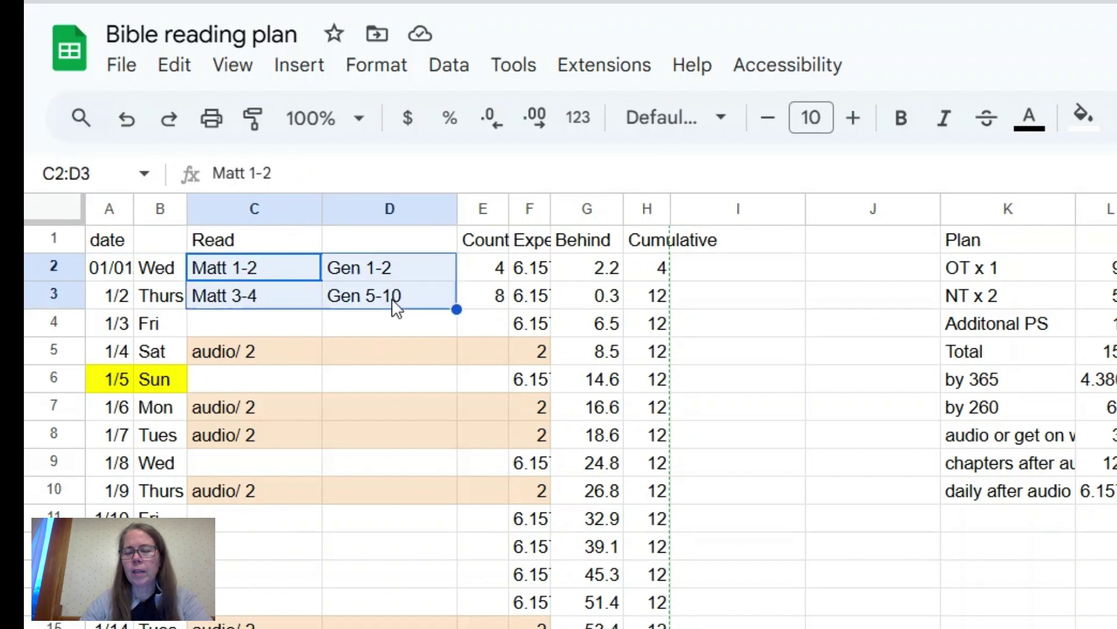
{"action": "key", "text": "Delete"}
{"action": "left_click", "coordinate": [276, 248]}
{"action": "left_click", "coordinate": [308, 280]}
{"action": "left_click", "coordinate": [360, 277]}
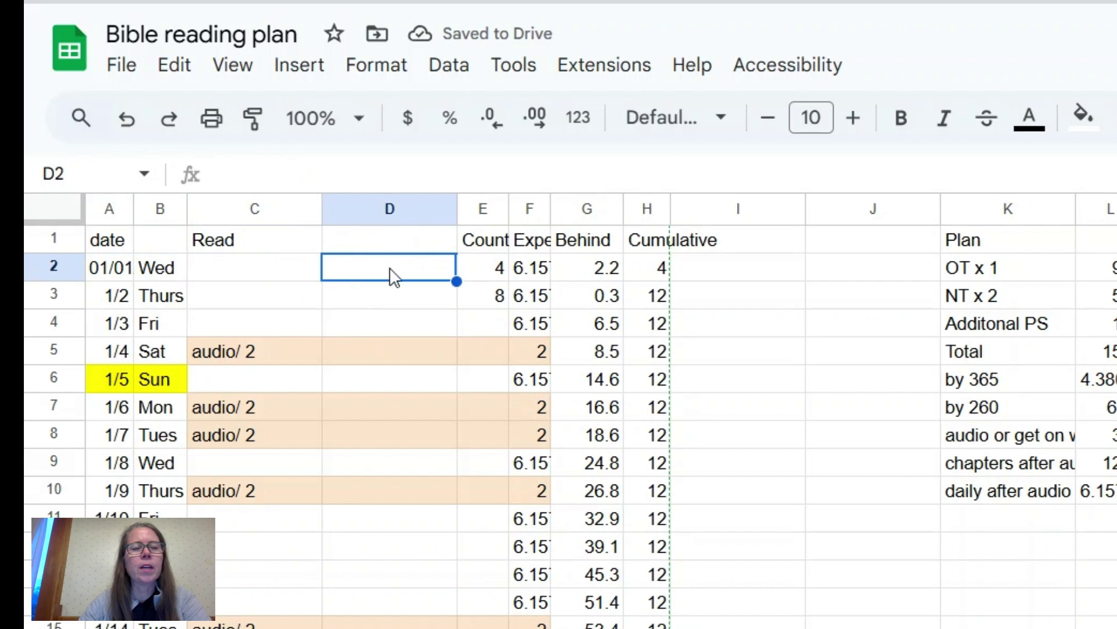
{"action": "left_click_drag", "start_coordinate": [489, 278], "coordinate": [494, 302]}
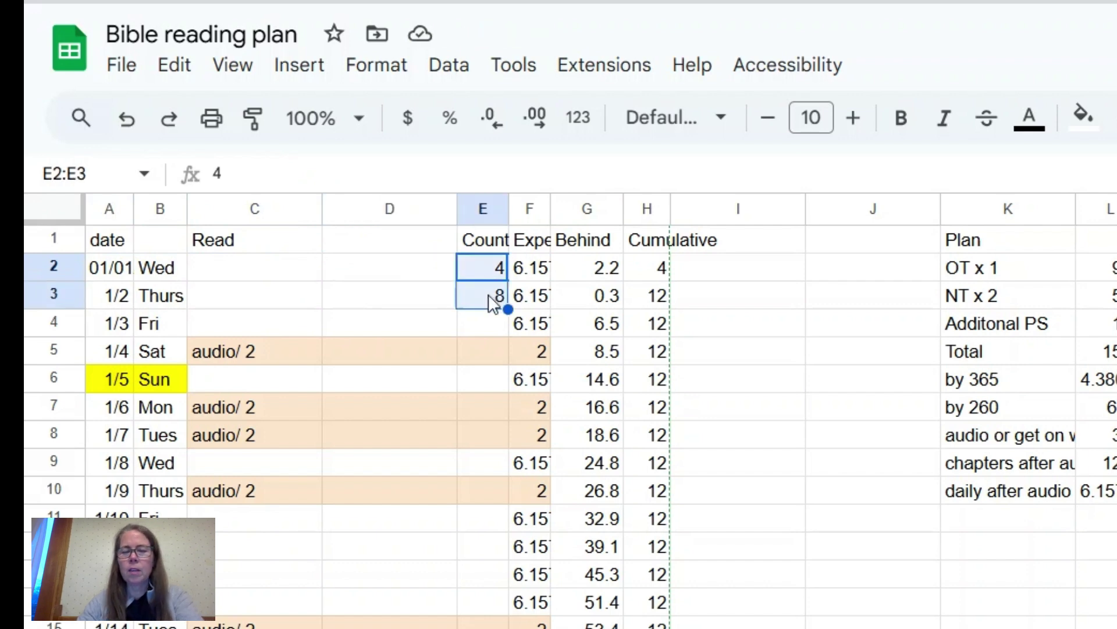
{"action": "key", "text": "Delete"}
{"action": "left_click", "coordinate": [367, 352]}
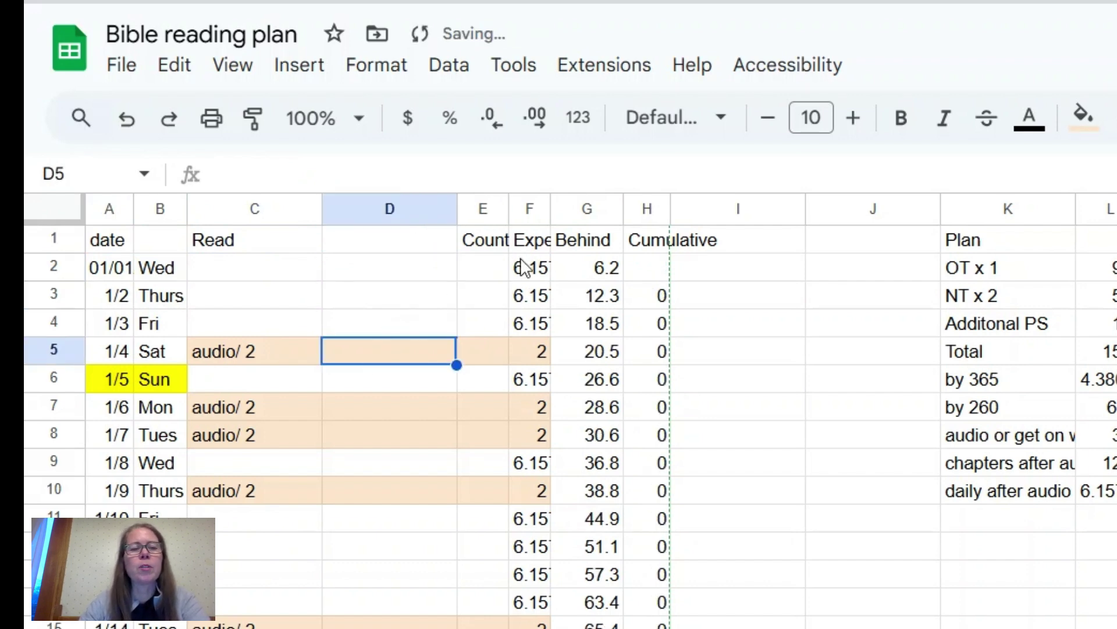
Step: Inspect the formulas behind the expected, behind and cumulative values for January 1
{"action": "left_click", "coordinate": [533, 276]}
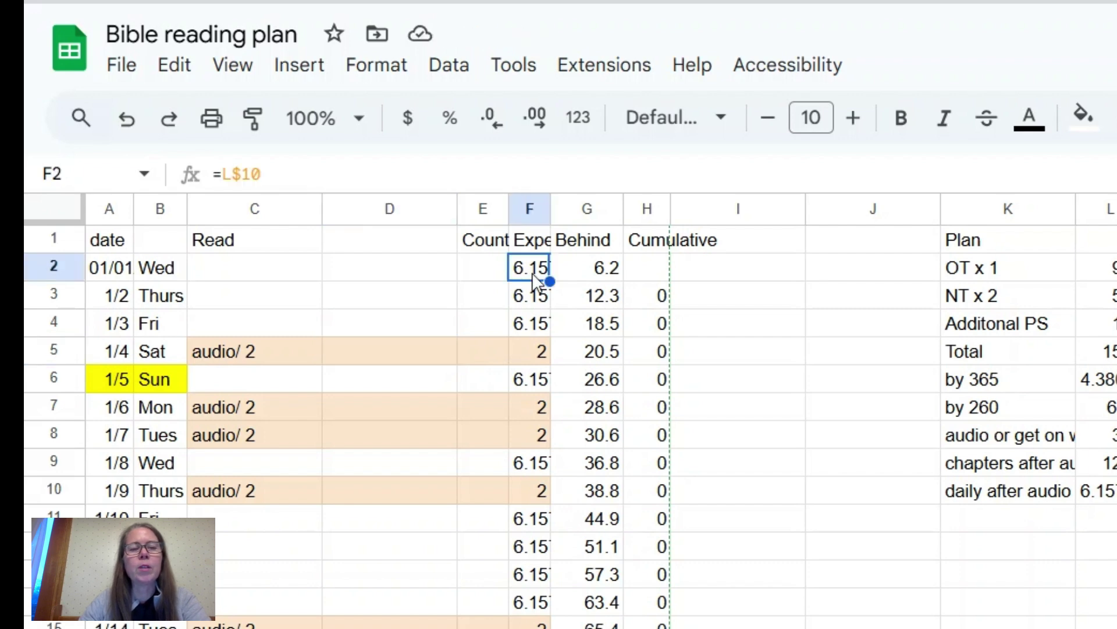
{"action": "left_click", "coordinate": [592, 276]}
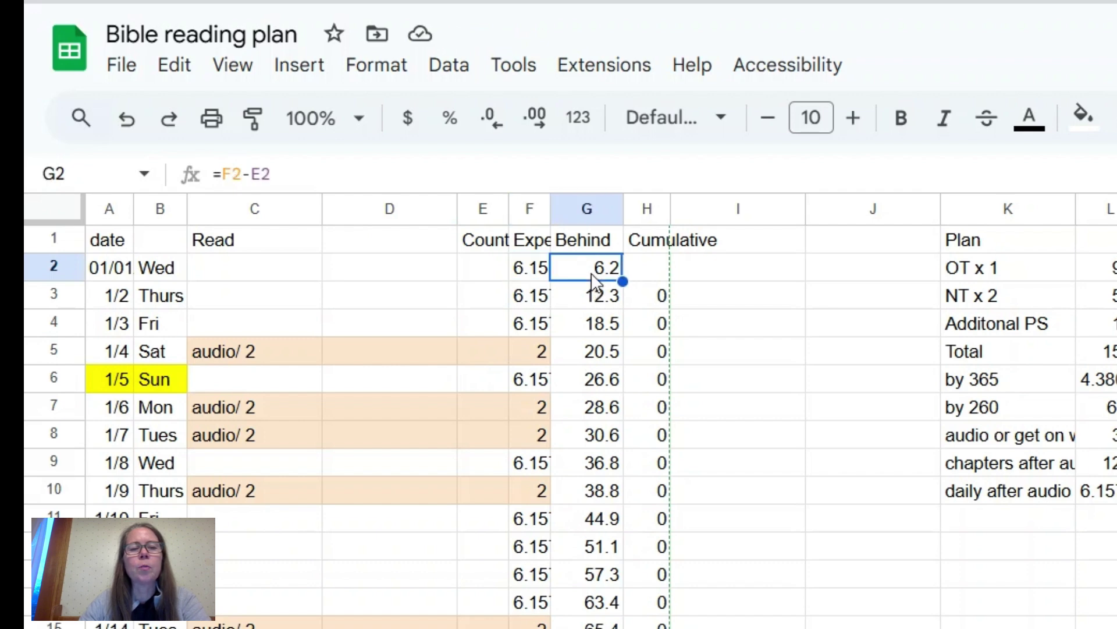
{"action": "left_click", "coordinate": [642, 269]}
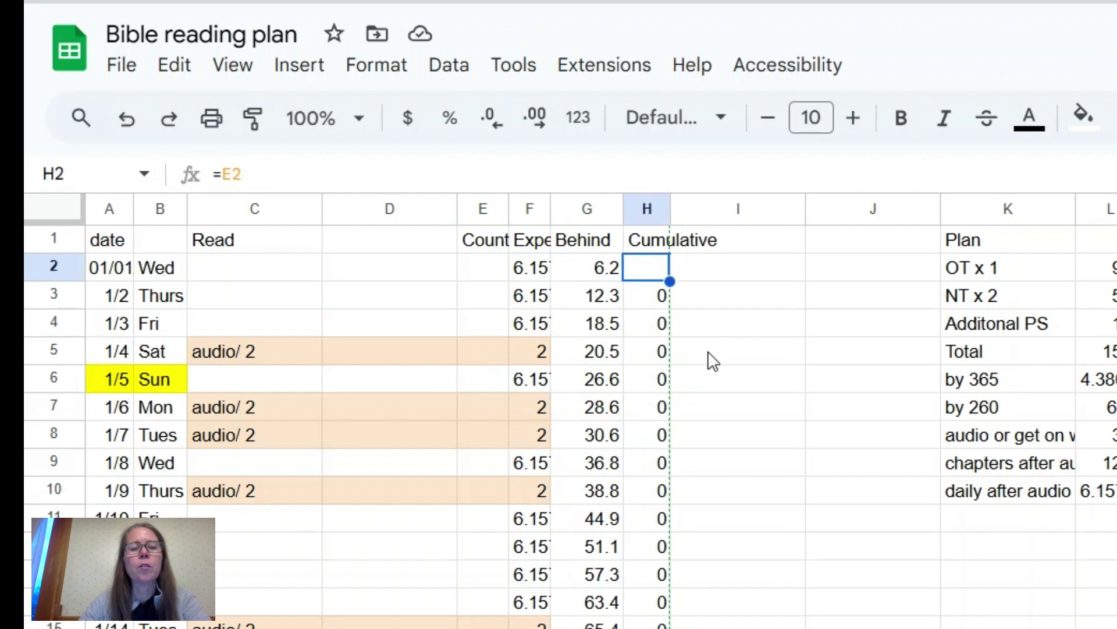
Step: Examine the Plan table's entries for OT x 1, NT x 2, additional Psalms and the total
{"action": "left_click", "coordinate": [1019, 277]}
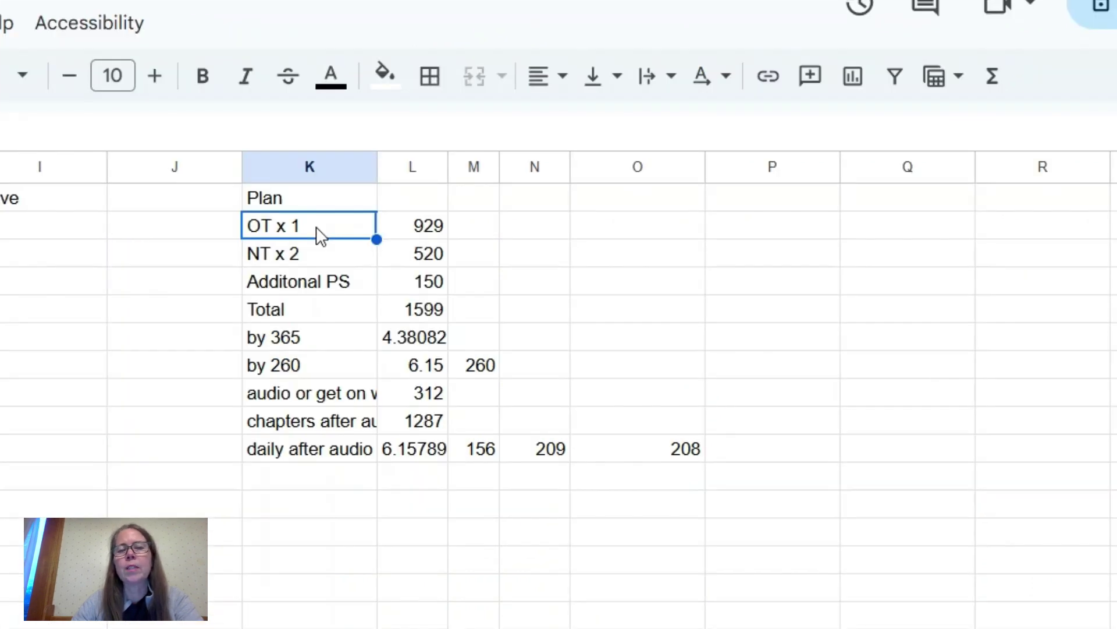
{"action": "left_click", "coordinate": [417, 233]}
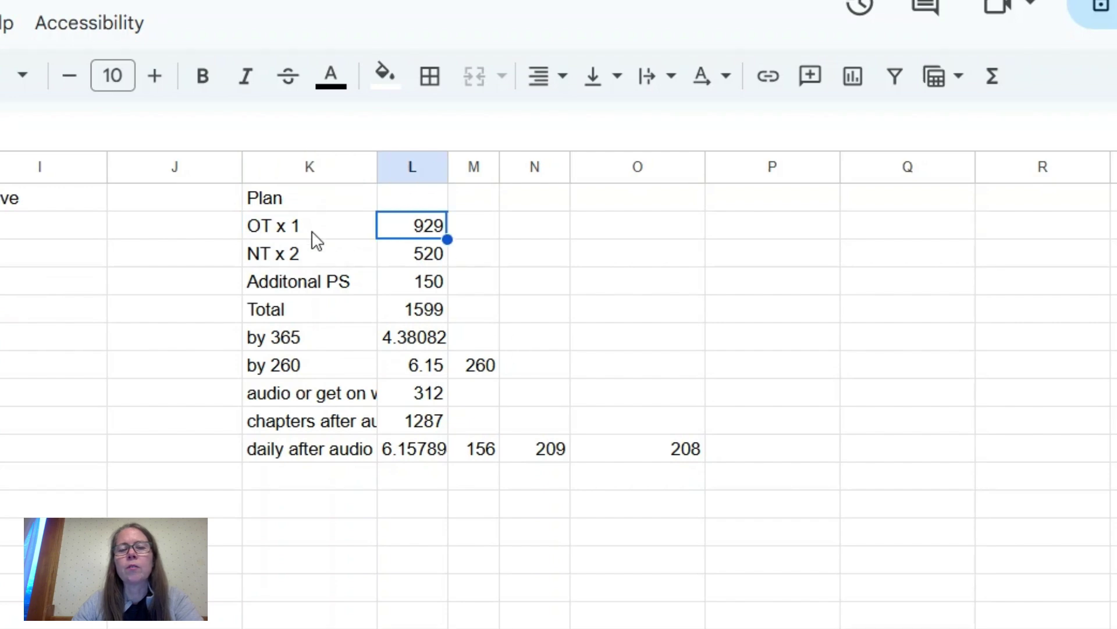
{"action": "left_click", "coordinate": [313, 260]}
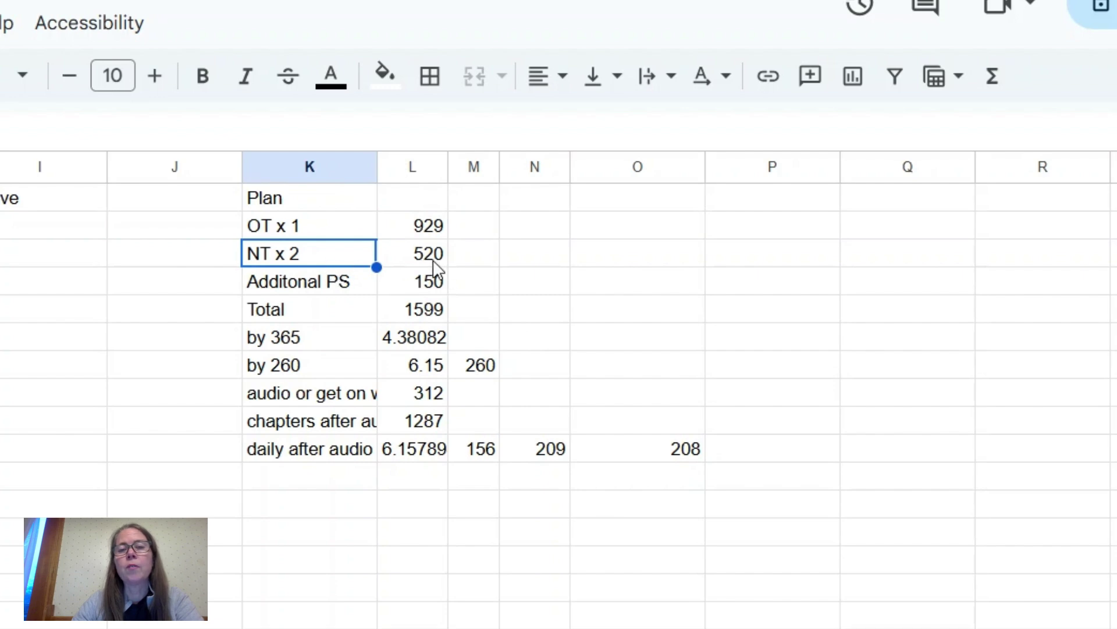
{"action": "left_click", "coordinate": [435, 259]}
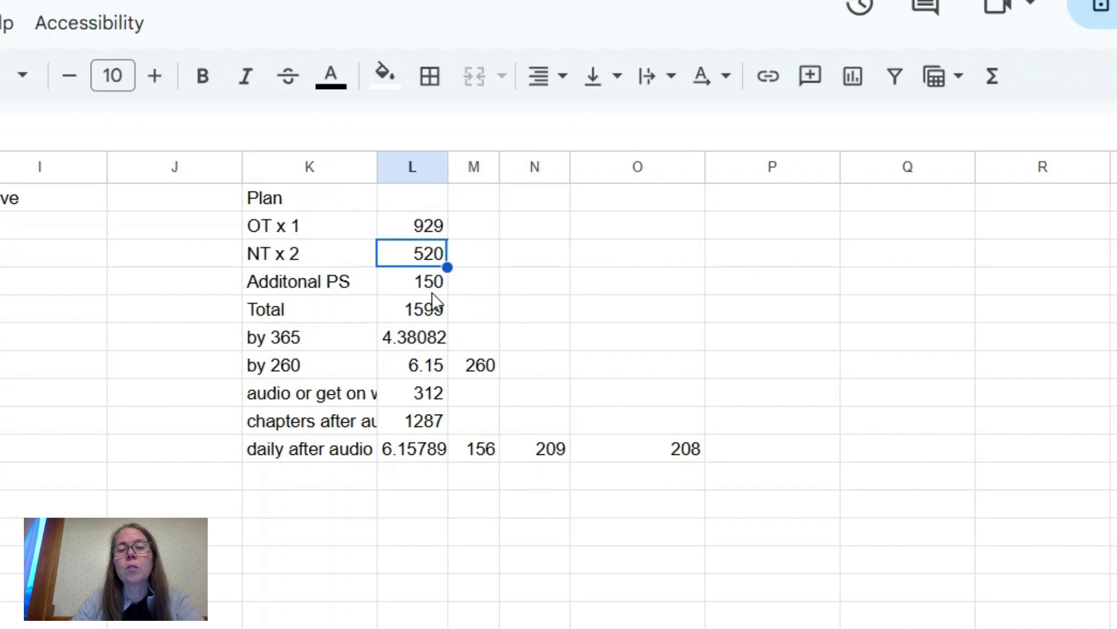
{"action": "left_click", "coordinate": [439, 319]}
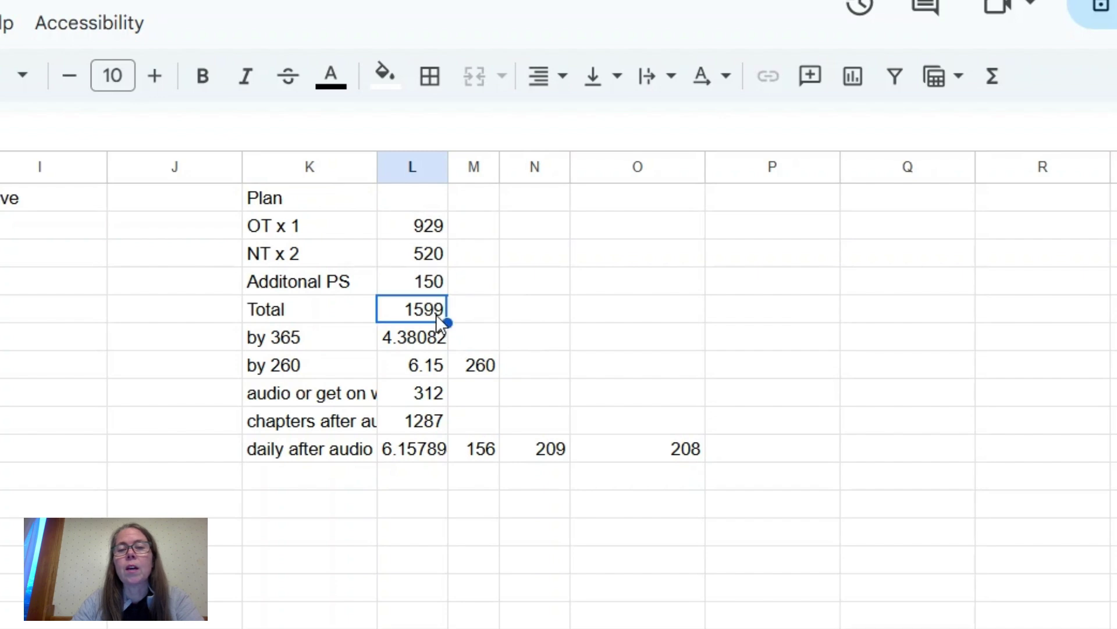
{"action": "left_click", "coordinate": [432, 287]}
{"action": "left_click", "coordinate": [428, 232]}
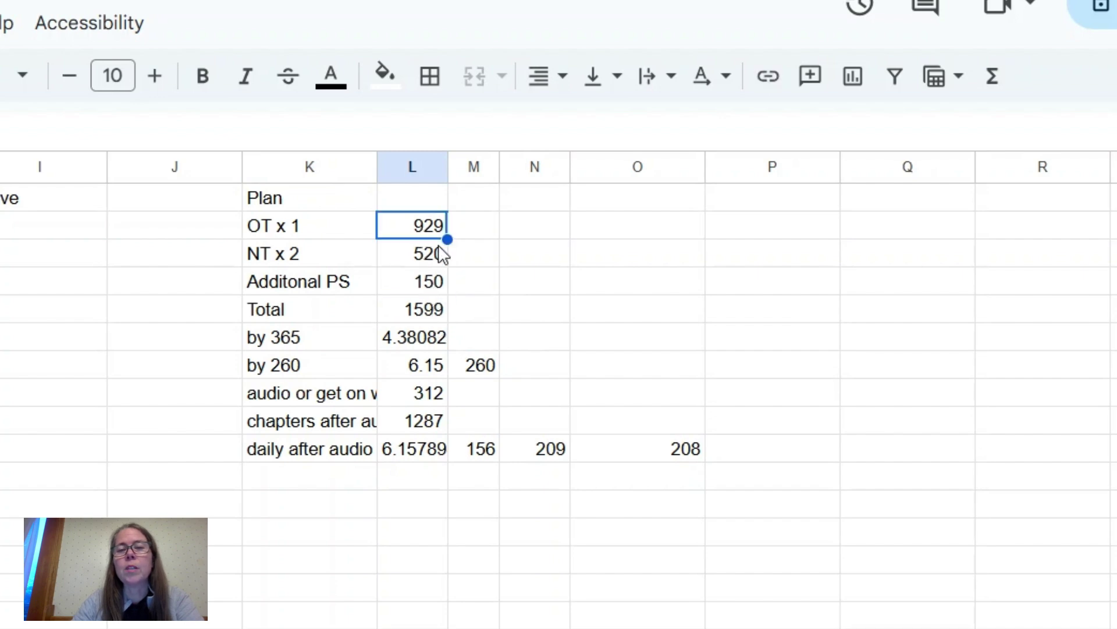
{"action": "left_click", "coordinate": [446, 285]}
{"action": "left_click", "coordinate": [440, 318]}
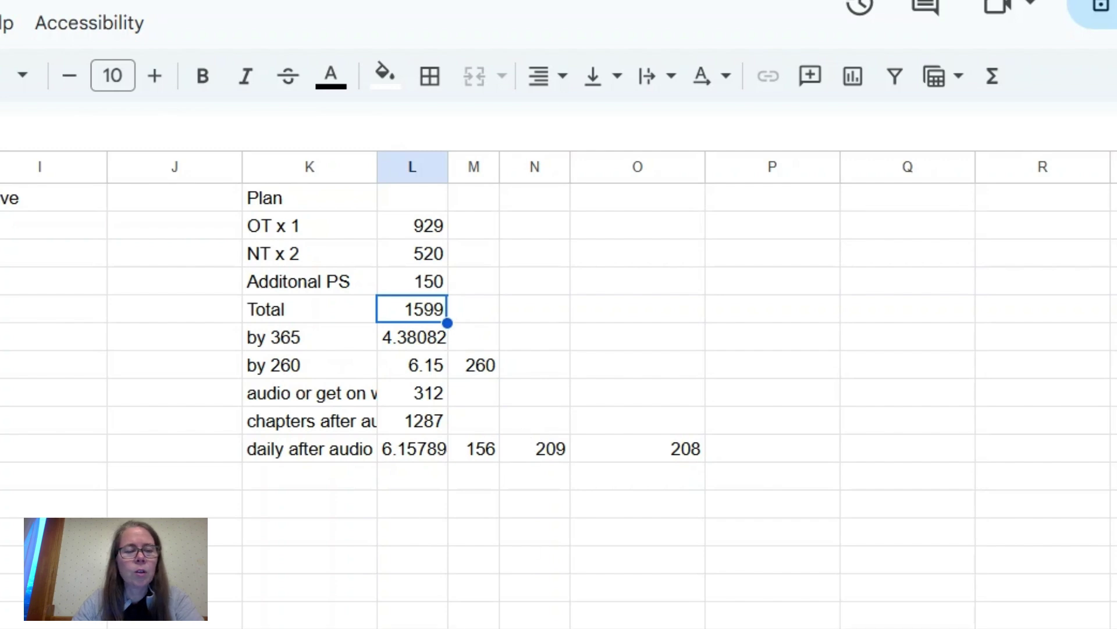
Step: Switch to the starter plan sheet with the 1/1/2025 row and slightly narrow the Read column
{"action": "key", "text": "ctrl+shift+Page_Down"}
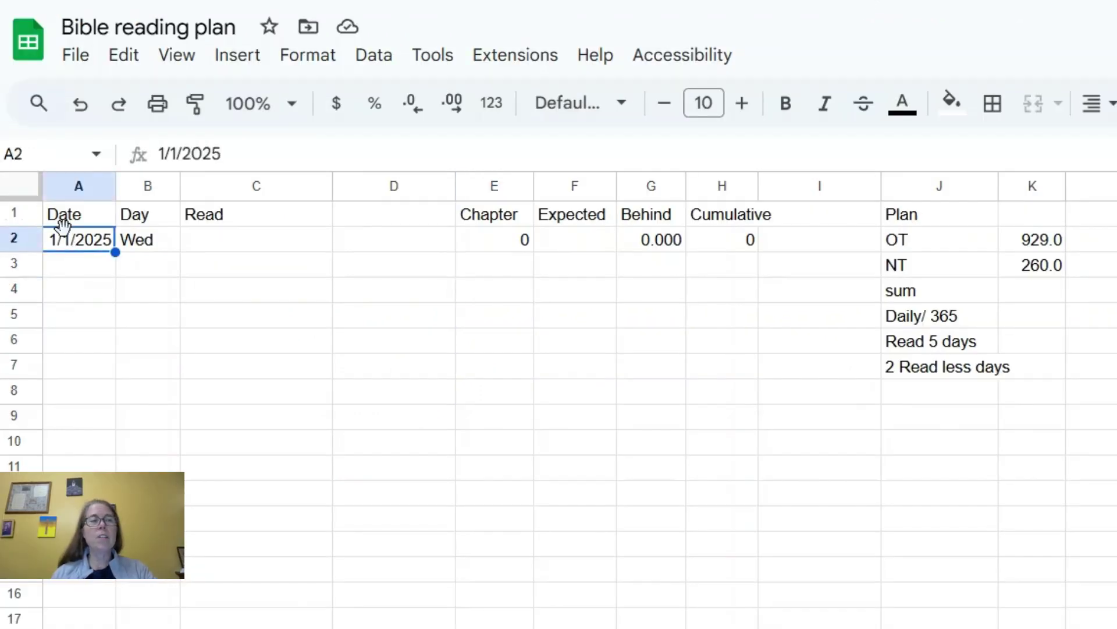
{"action": "left_click", "coordinate": [152, 249]}
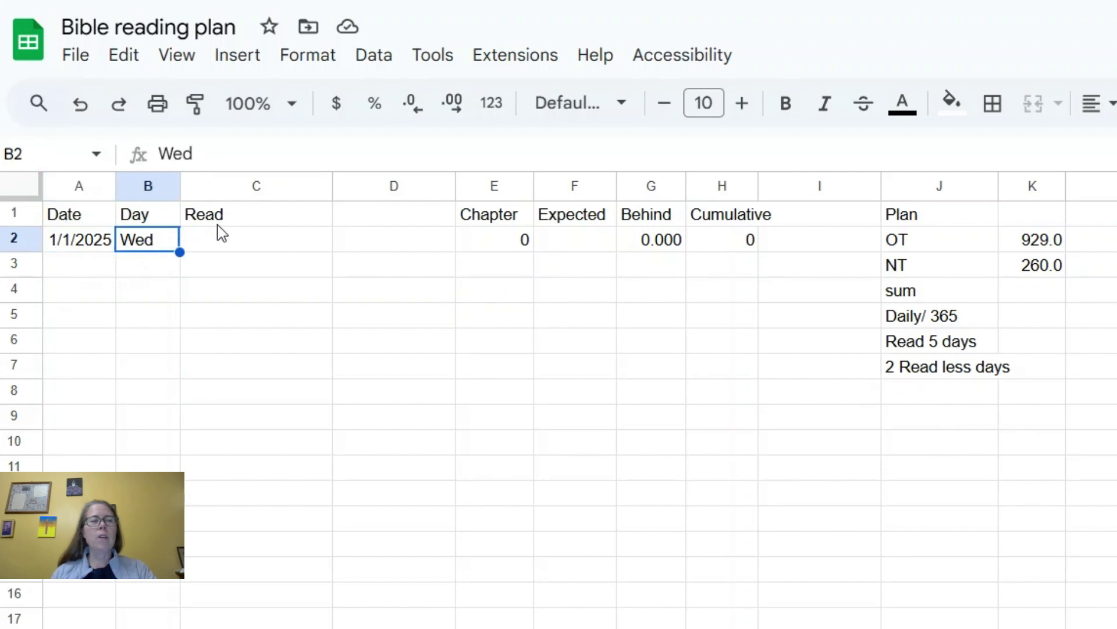
{"action": "left_click", "coordinate": [262, 215]}
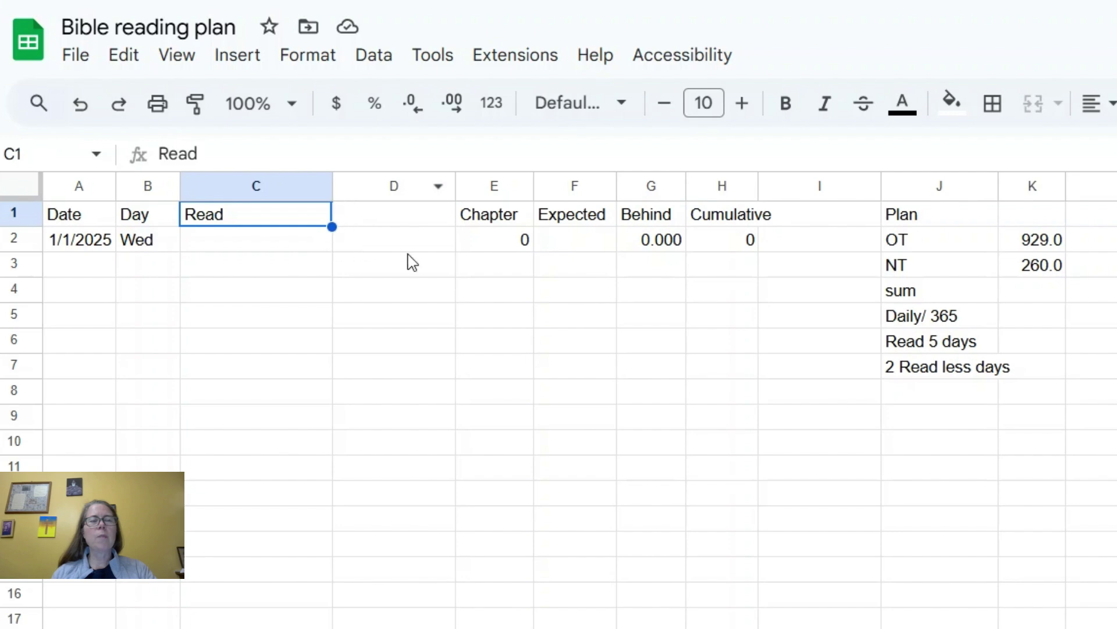
{"action": "mouse_move", "coordinate": [333, 185]}
{"action": "left_mouse_down"}
{"action": "mouse_move", "coordinate": [253, 185]}
{"action": "mouse_move", "coordinate": [326, 186]}
{"action": "left_mouse_up"}
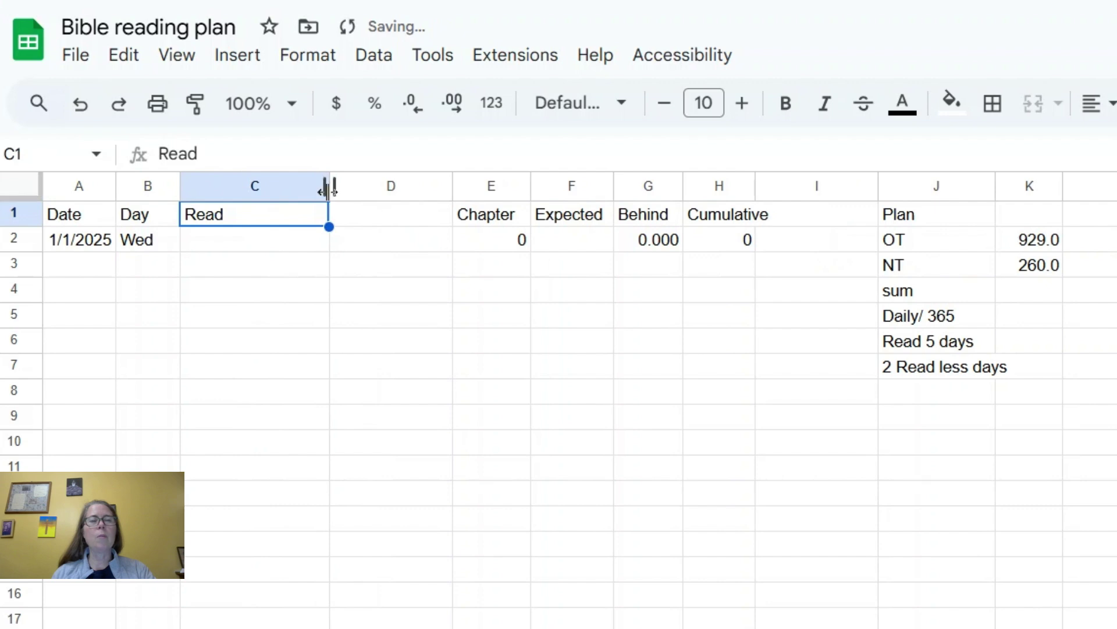
Step: Inspect the Chapter, Expected and Behind cells in the 1/1/2025 row and their formulas
{"action": "left_click", "coordinate": [466, 185]}
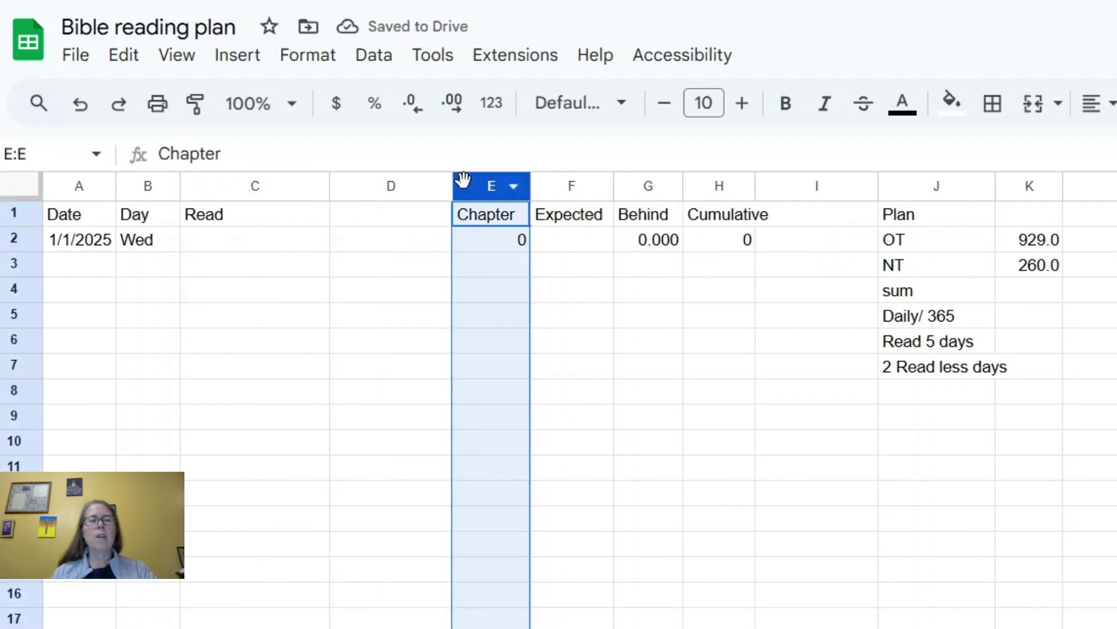
{"action": "left_click", "coordinate": [564, 269]}
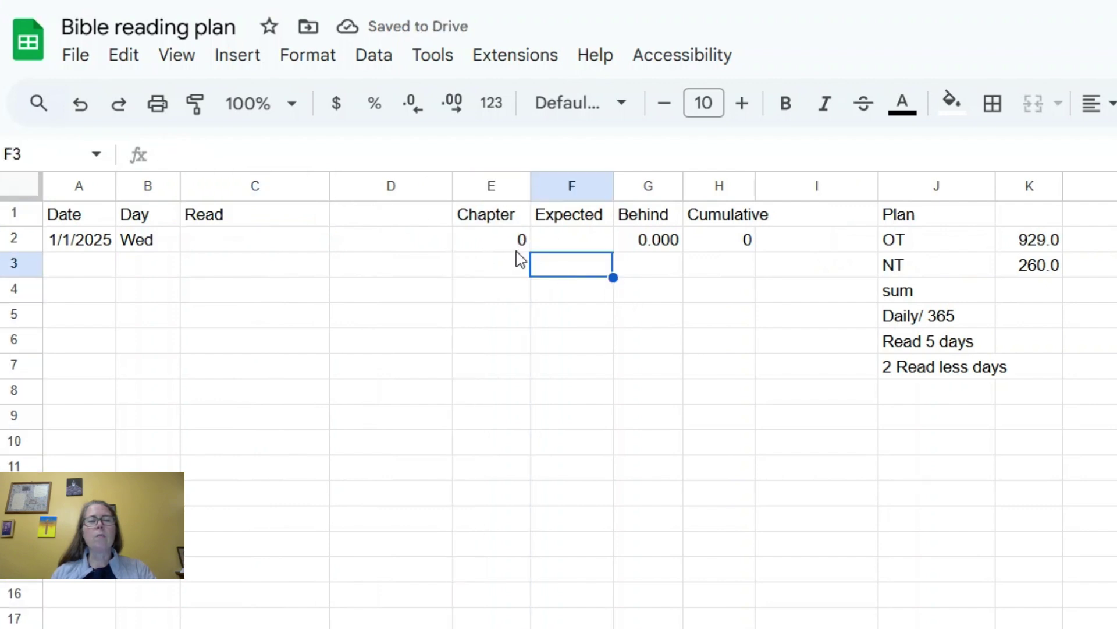
{"action": "left_click", "coordinate": [515, 244]}
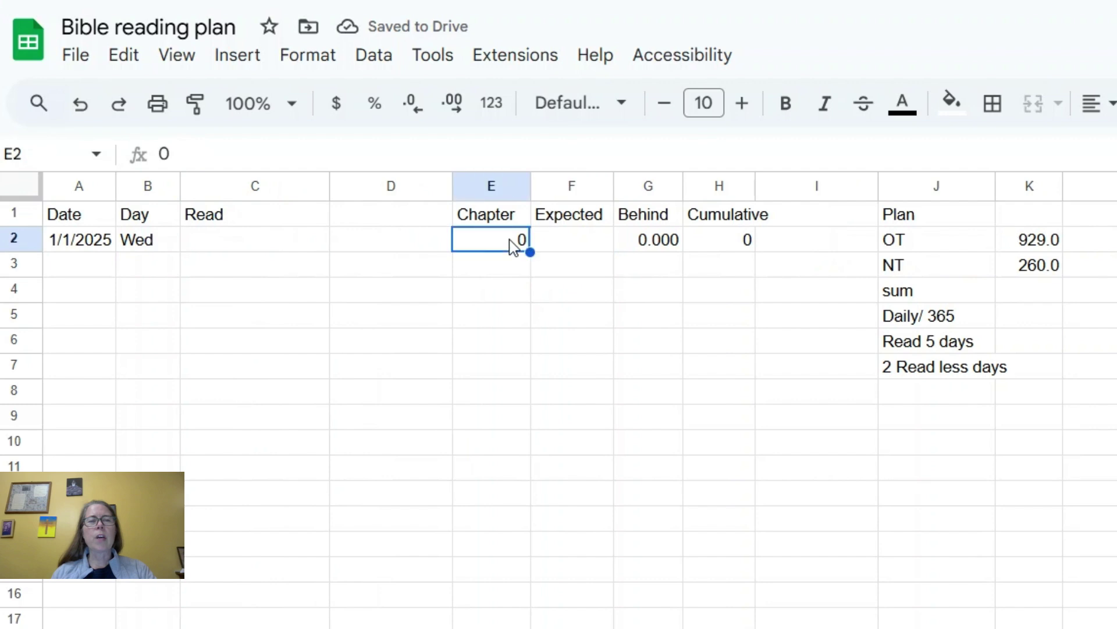
{"action": "left_click", "coordinate": [585, 249]}
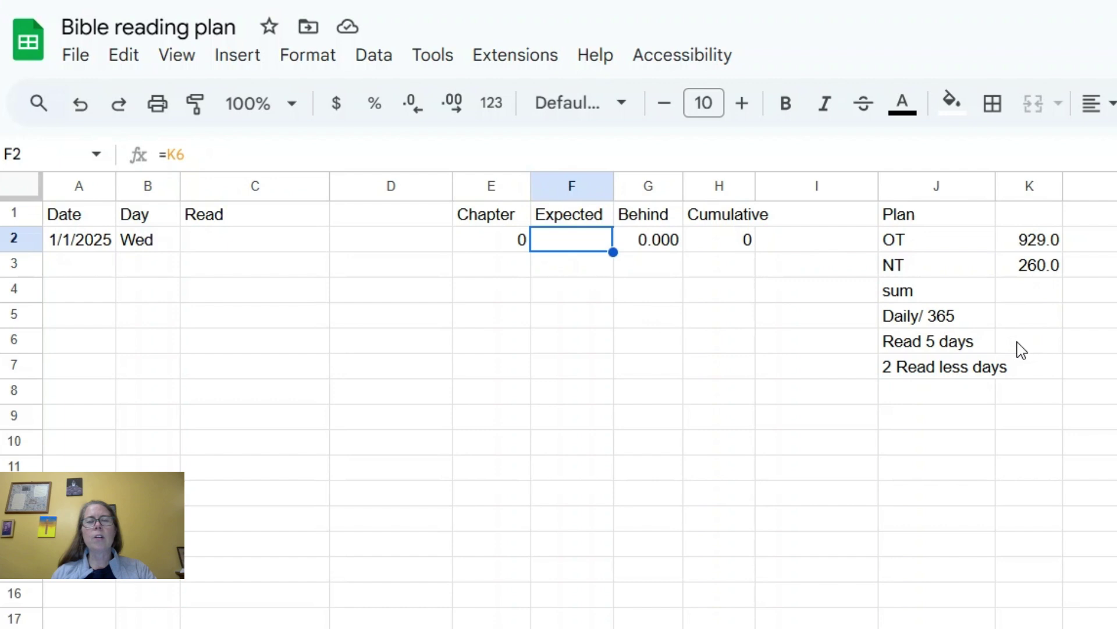
{"action": "left_click", "coordinate": [671, 242]}
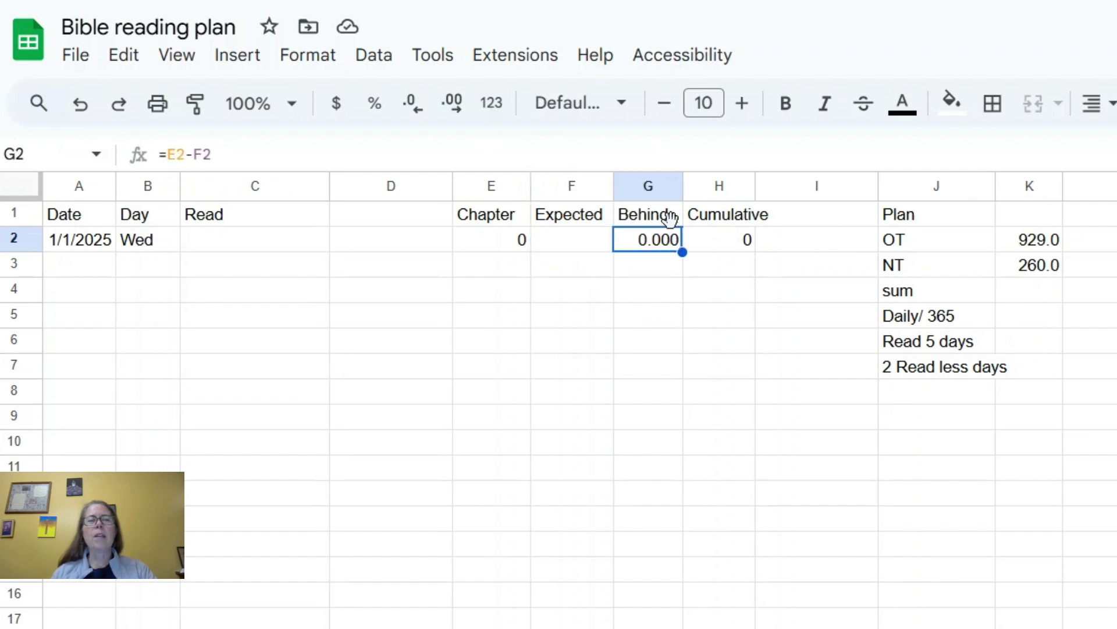
Step: Slightly narrow the Behind column and format its value in G2 with no decimal places
{"action": "mouse_move", "coordinate": [682, 185]}
{"action": "left_mouse_down"}
{"action": "mouse_move", "coordinate": [710, 185]}
{"action": "mouse_move", "coordinate": [677, 185]}
{"action": "left_mouse_up"}
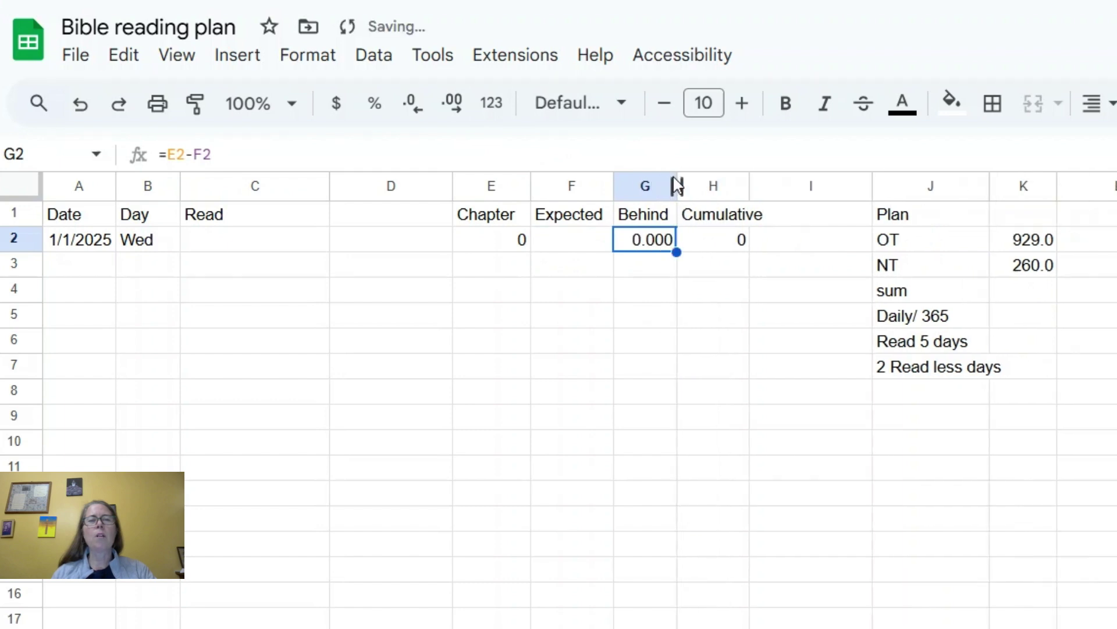
{"action": "left_click", "coordinate": [412, 106]}
{"action": "left_click", "coordinate": [412, 106]}
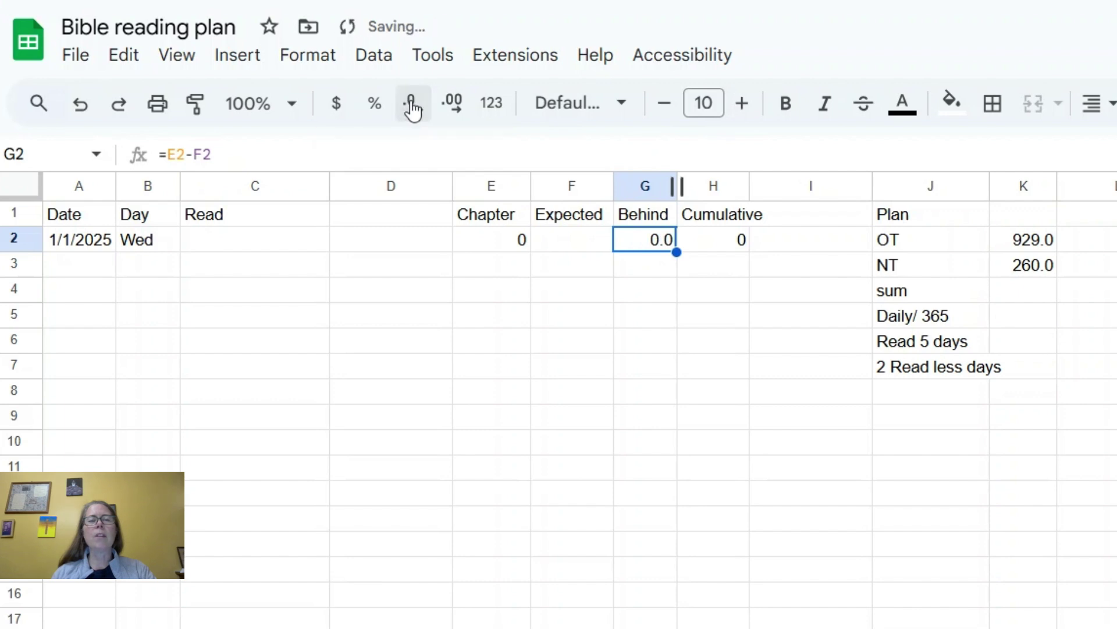
{"action": "left_click", "coordinate": [412, 106]}
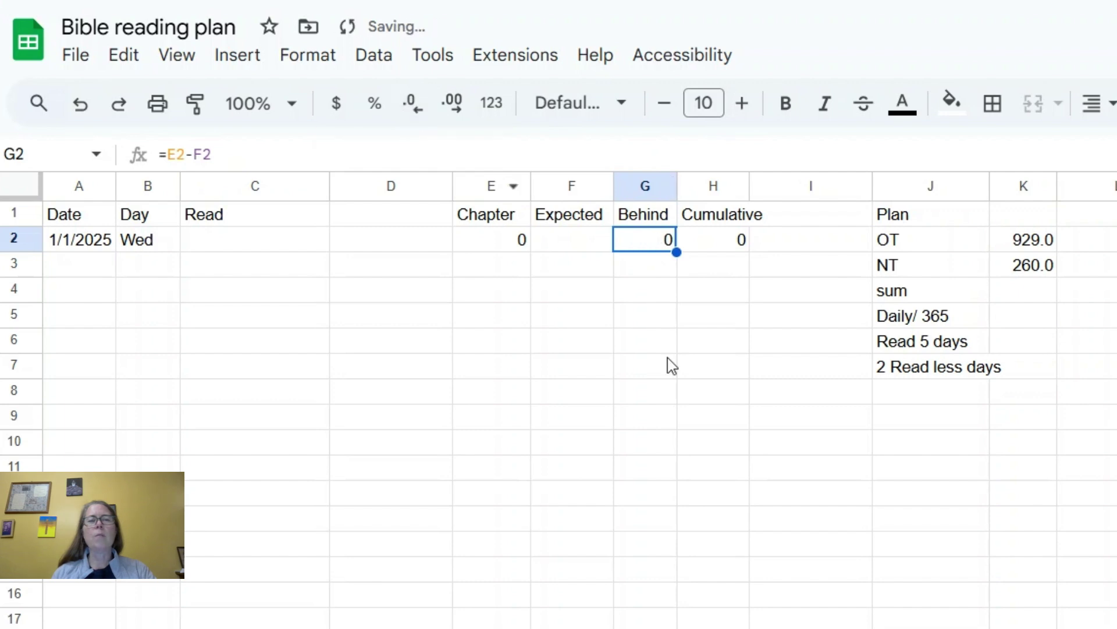
{"action": "left_click", "coordinate": [693, 366]}
Step: Clear the Behind formula in G2 and the Cumulative formula in H2
{"action": "left_click", "coordinate": [660, 249]}
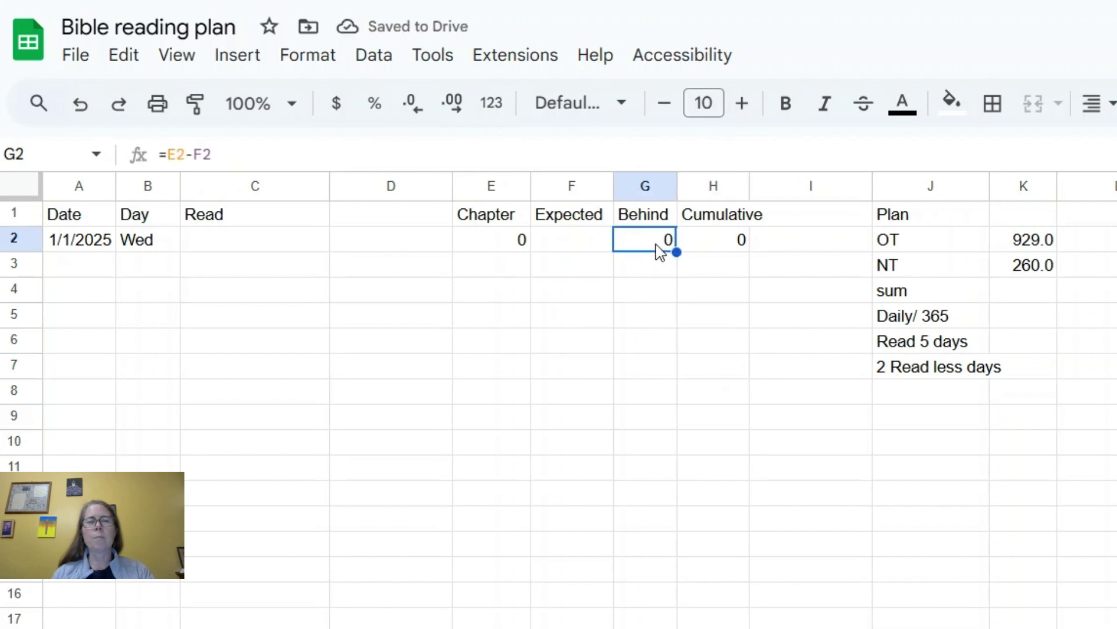
{"action": "key", "text": "Delete"}
{"action": "left_click", "coordinate": [721, 250]}
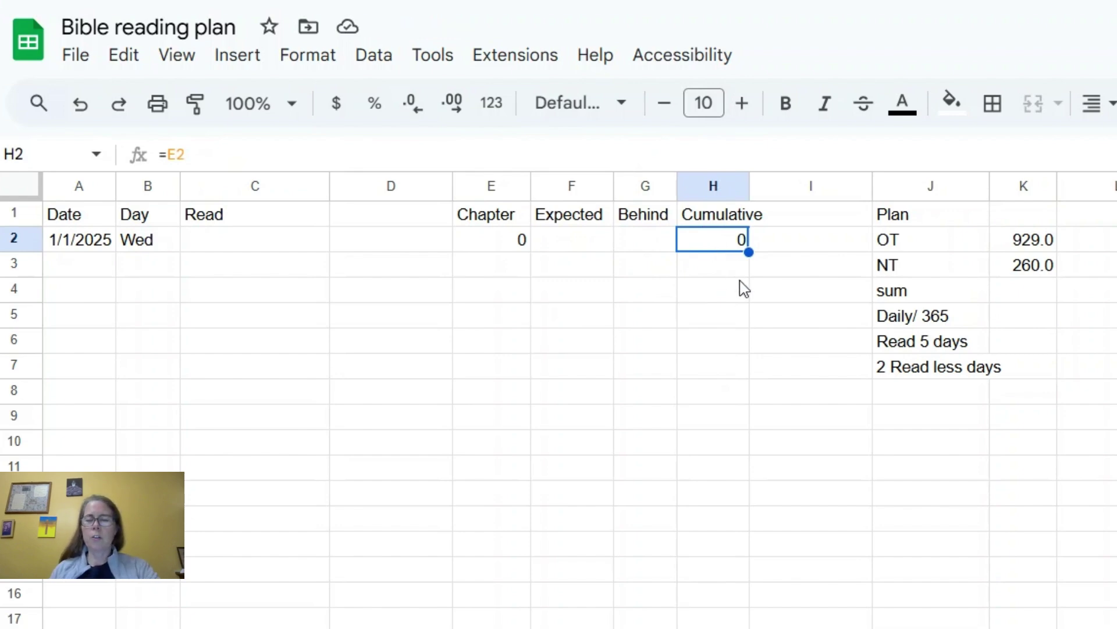
{"action": "key", "text": "Delete"}
{"action": "left_click", "coordinate": [739, 311]}
Step: Review the Plan table's OT and NT entries on the starter sheet
{"action": "left_click", "coordinate": [893, 215]}
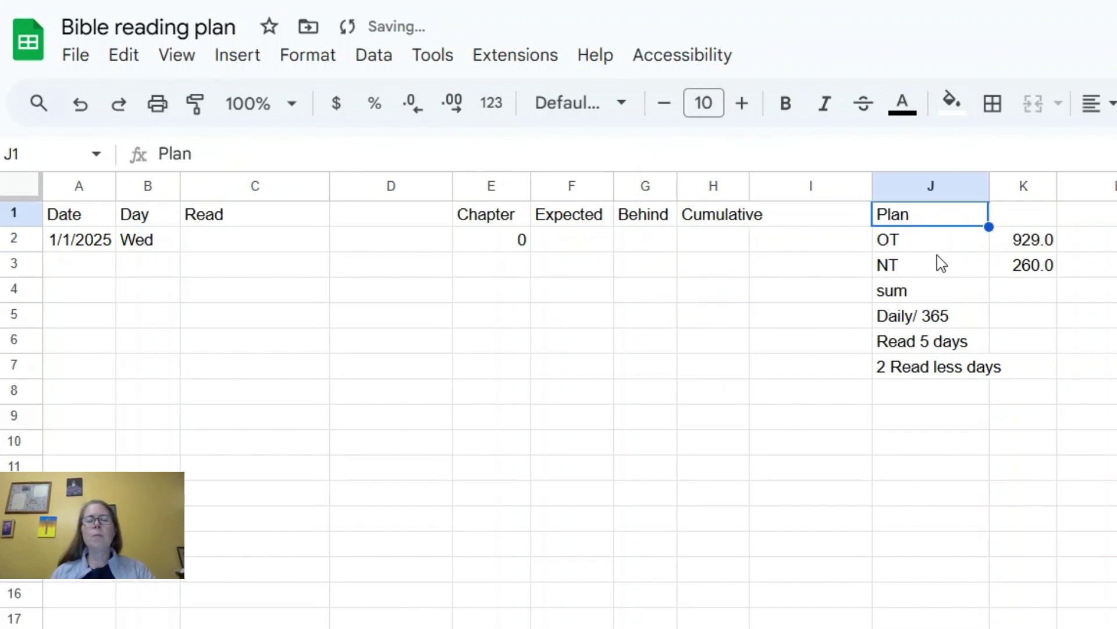
{"action": "left_click", "coordinate": [949, 244]}
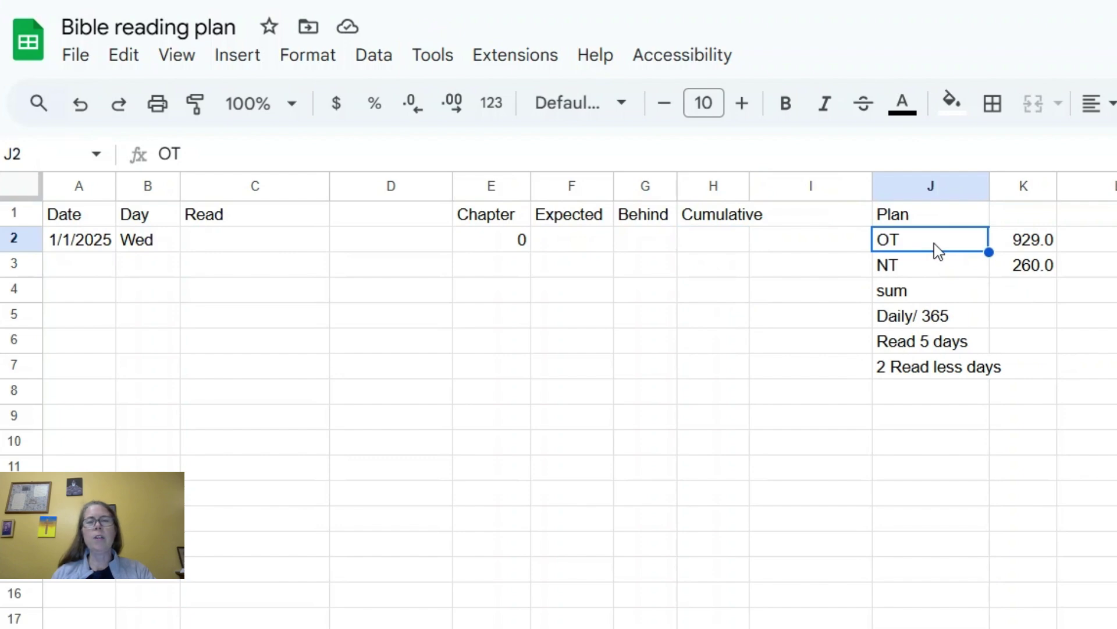
{"action": "left_click", "coordinate": [1019, 256]}
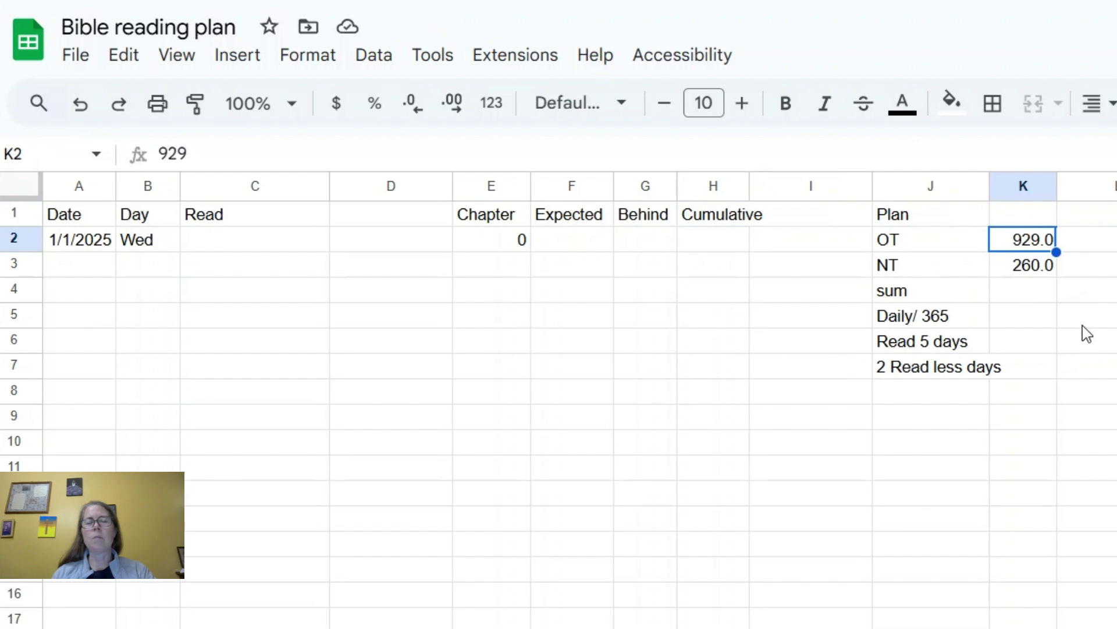
{"action": "left_click", "coordinate": [961, 272]}
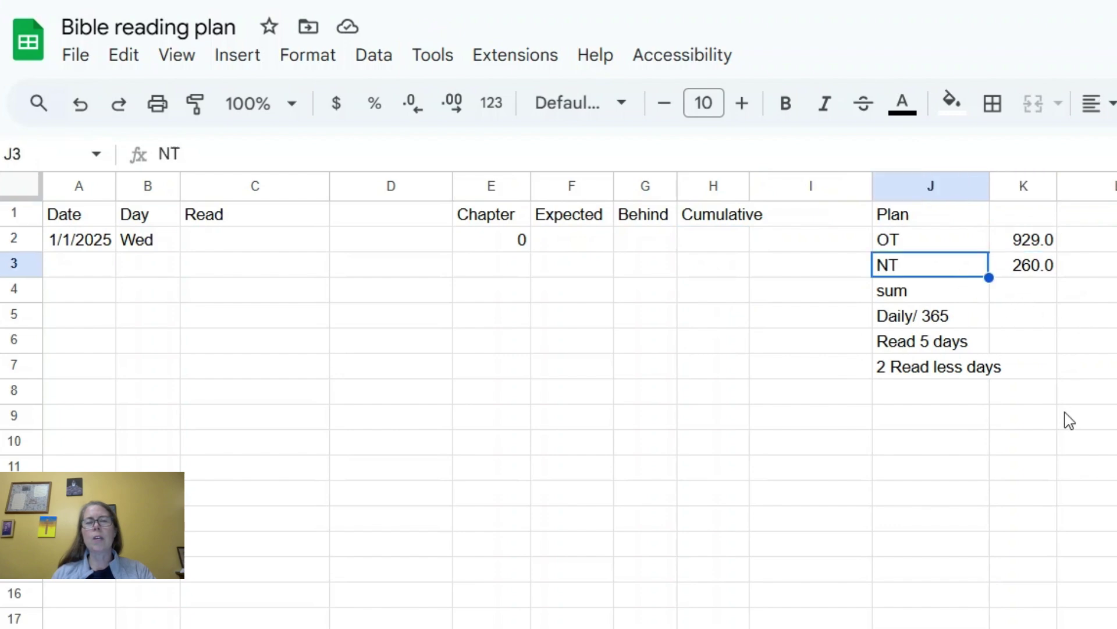
Step: Total the OT and NT chapters in the plan's sum row with =sum(K2:K3) in K4
{"action": "left_click", "coordinate": [1032, 290]}
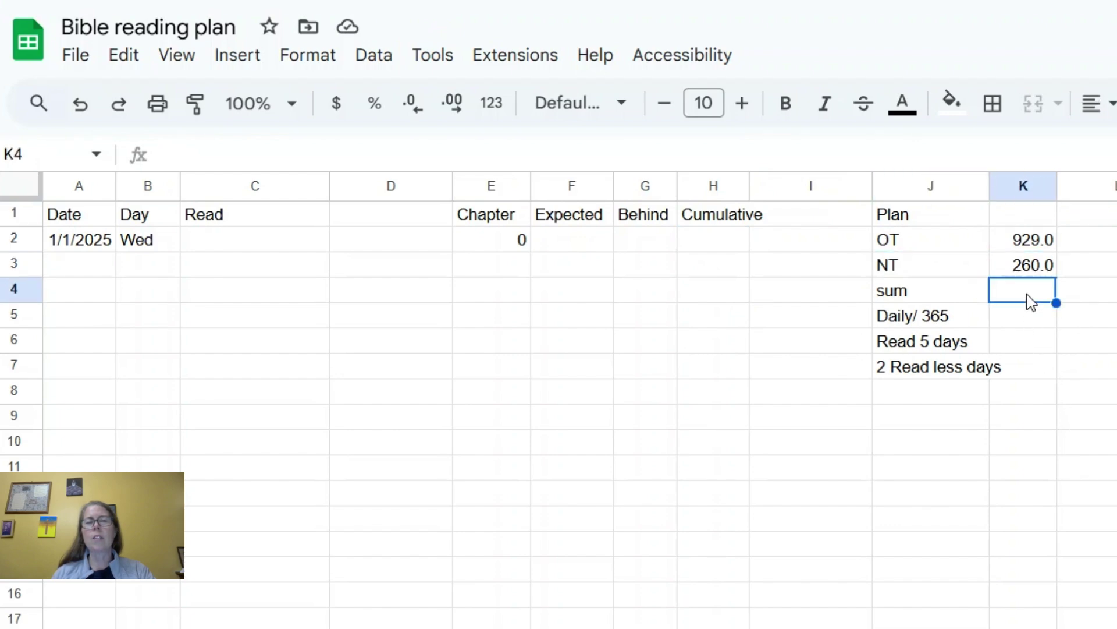
{"action": "type", "text": "=sum"}
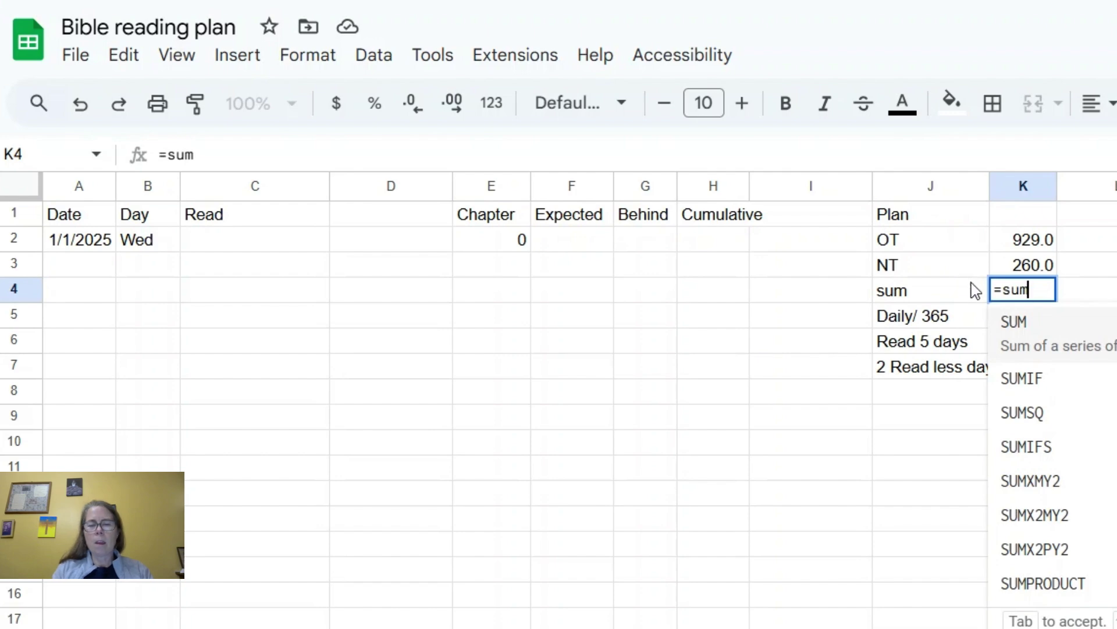
{"action": "type", "text": "("}
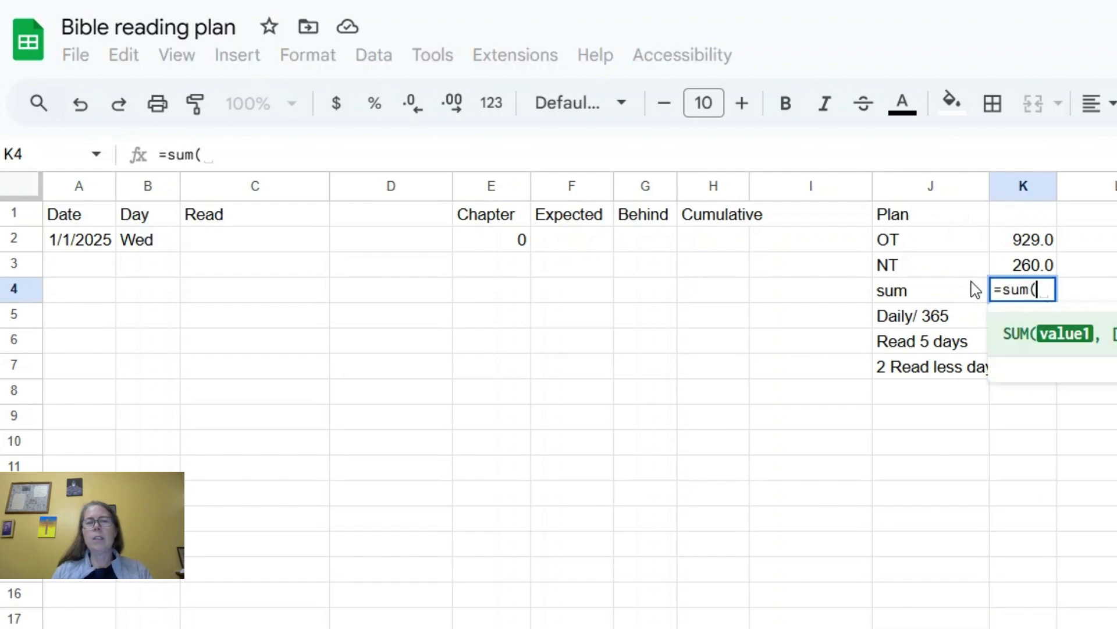
{"action": "left_click", "coordinate": [1016, 240]}
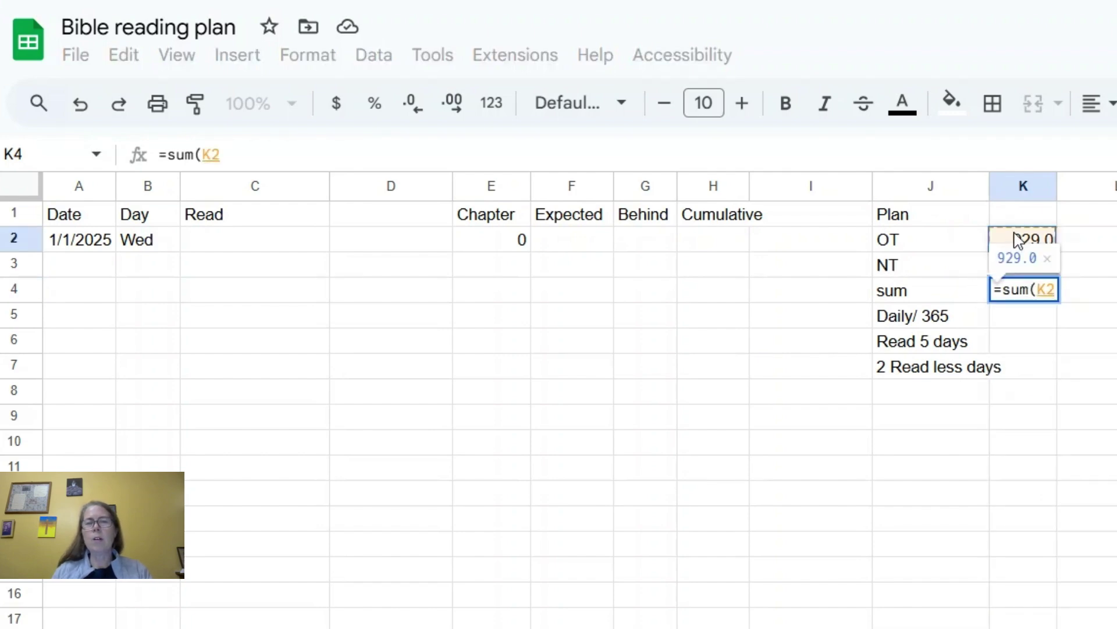
{"action": "type", "text": ":"}
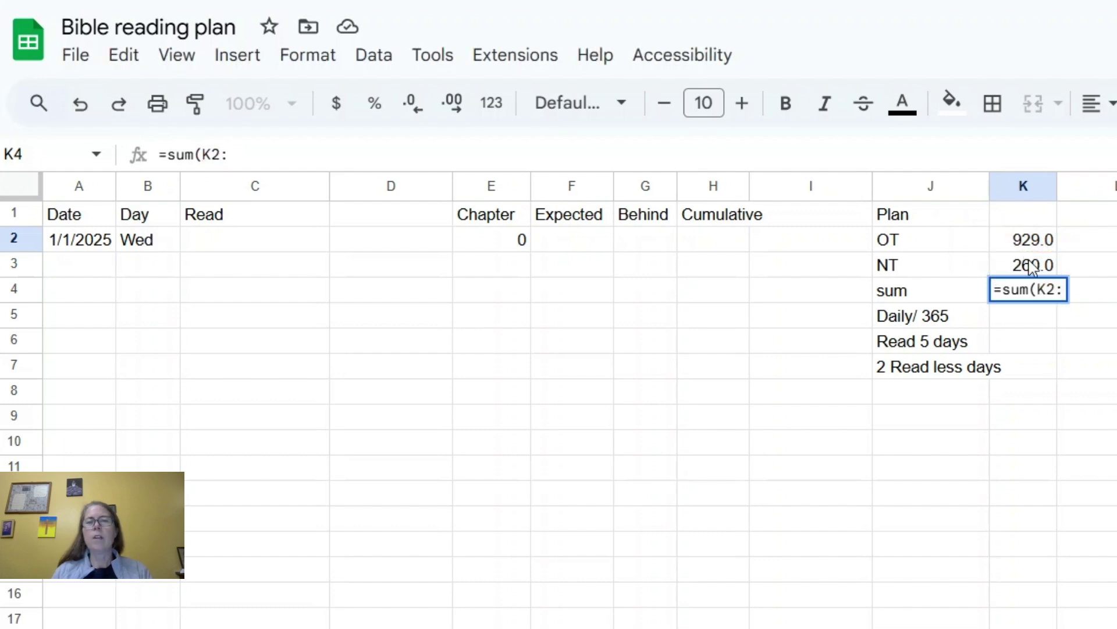
{"action": "left_click", "coordinate": [1030, 268]}
{"action": "double_click", "coordinate": [1030, 290]}
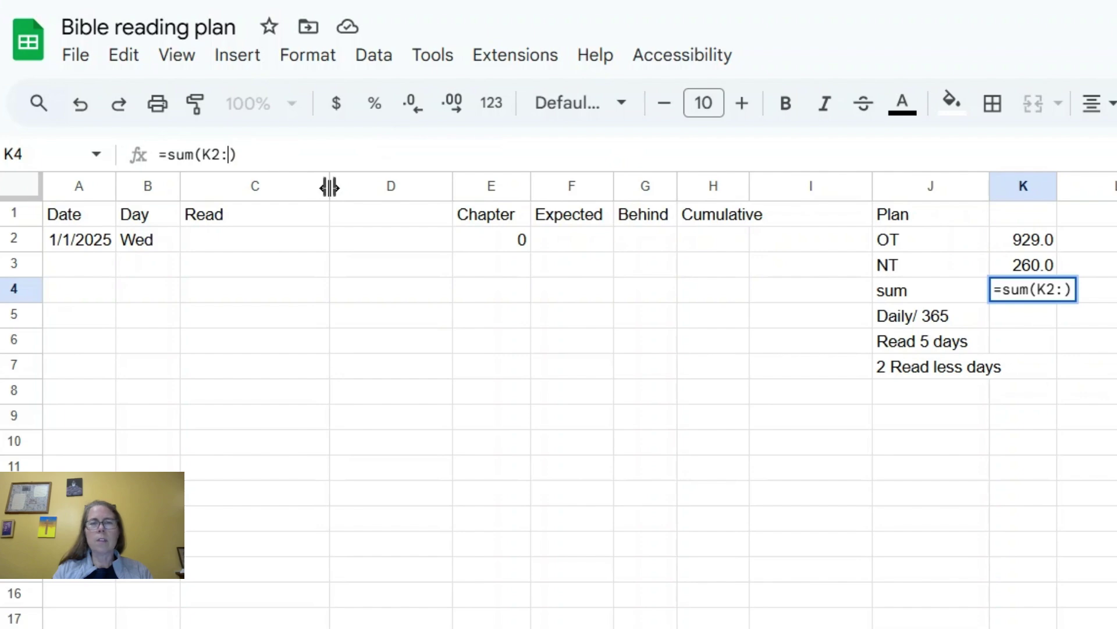
{"action": "type", "text": "K3"}
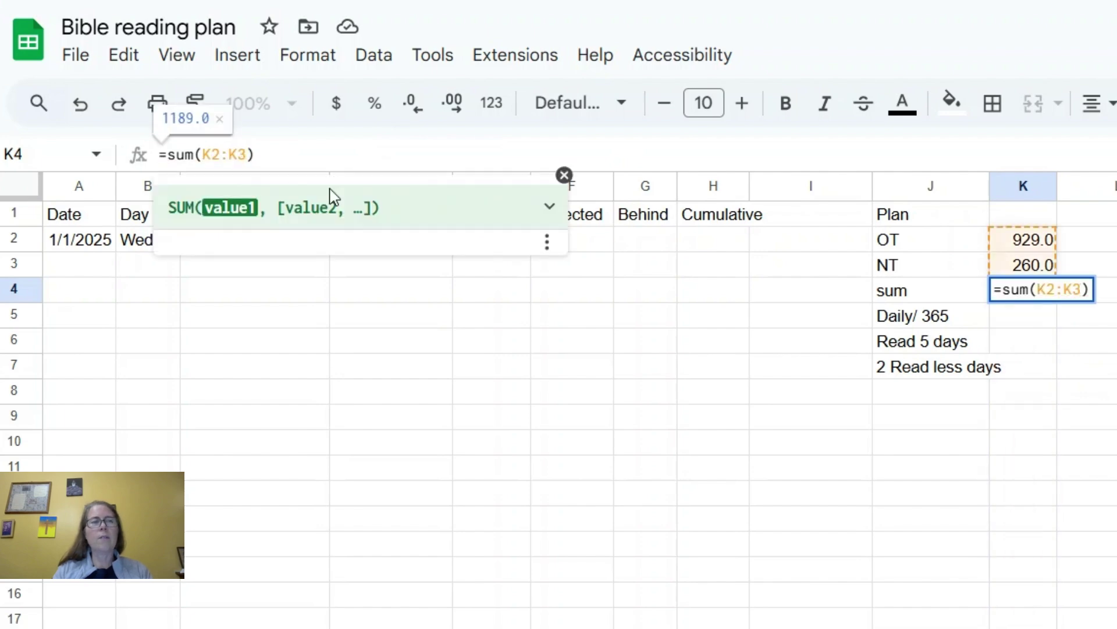
{"action": "left_click", "coordinate": [1082, 415]}
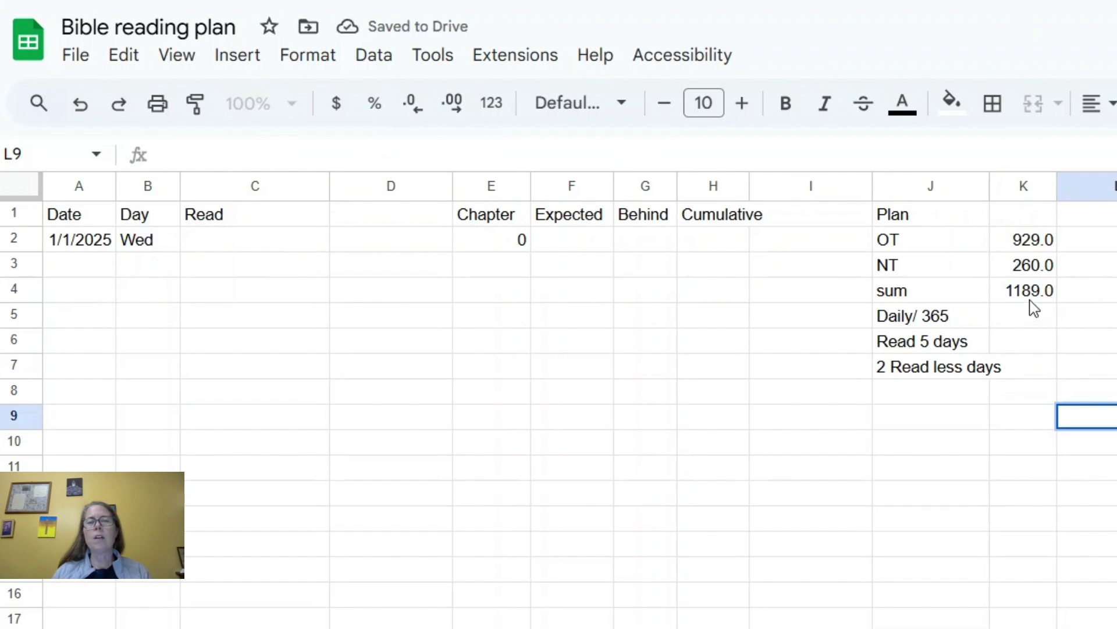
Step: Calculate the Daily/ 365 value in K5 by dividing the chapter sum by 365 with =K4/365
{"action": "left_click", "coordinate": [1025, 316]}
{"action": "key", "text": "Return"}
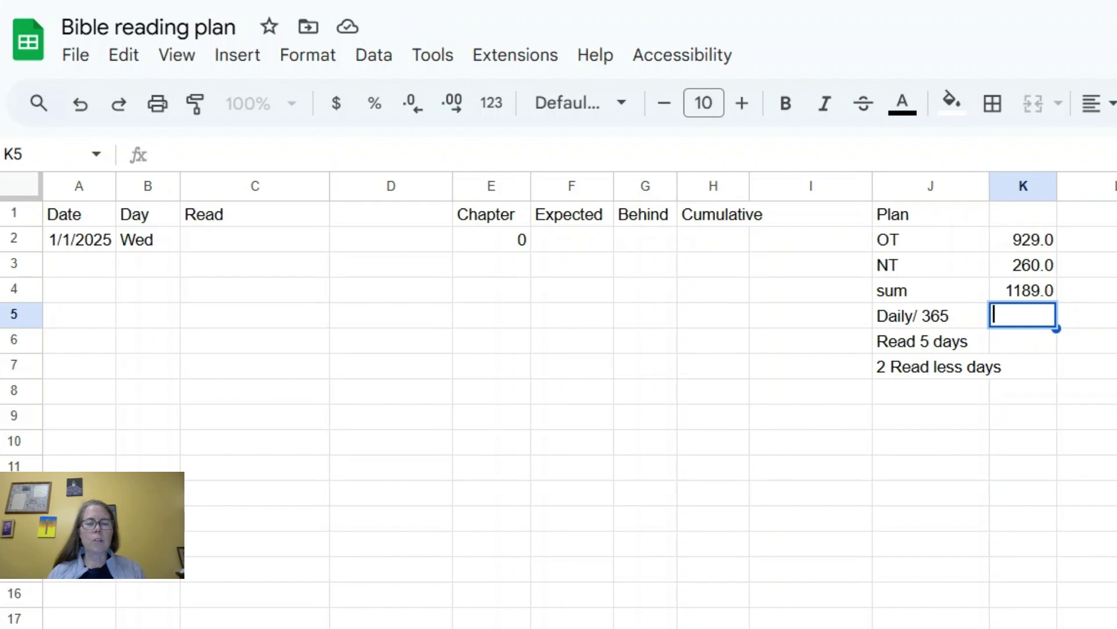
{"action": "type", "text": "="}
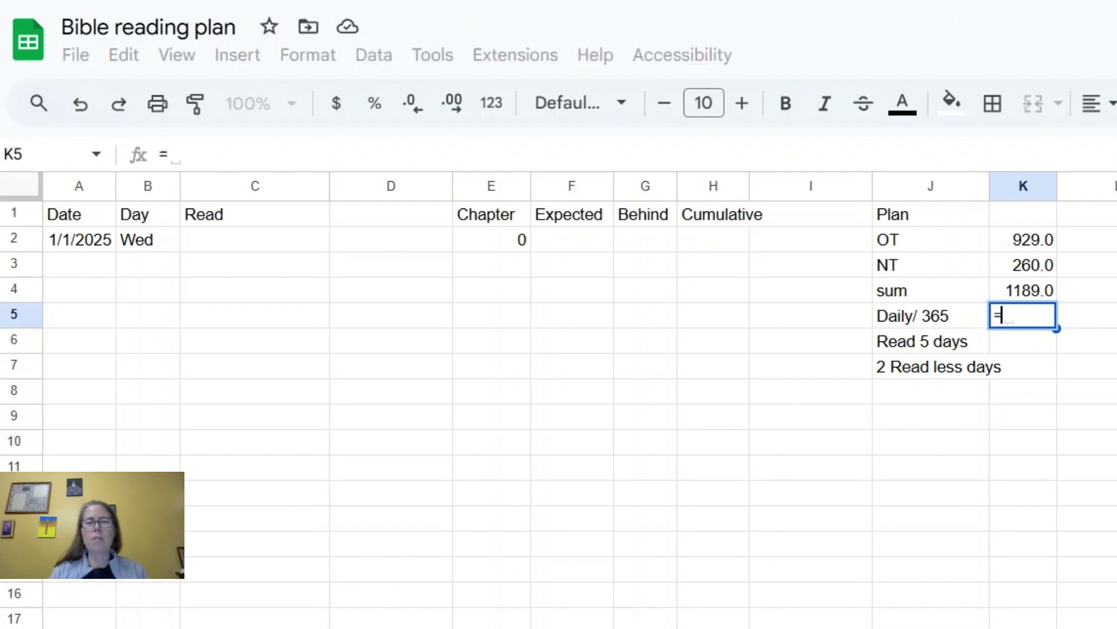
{"action": "left_click", "coordinate": [1042, 300]}
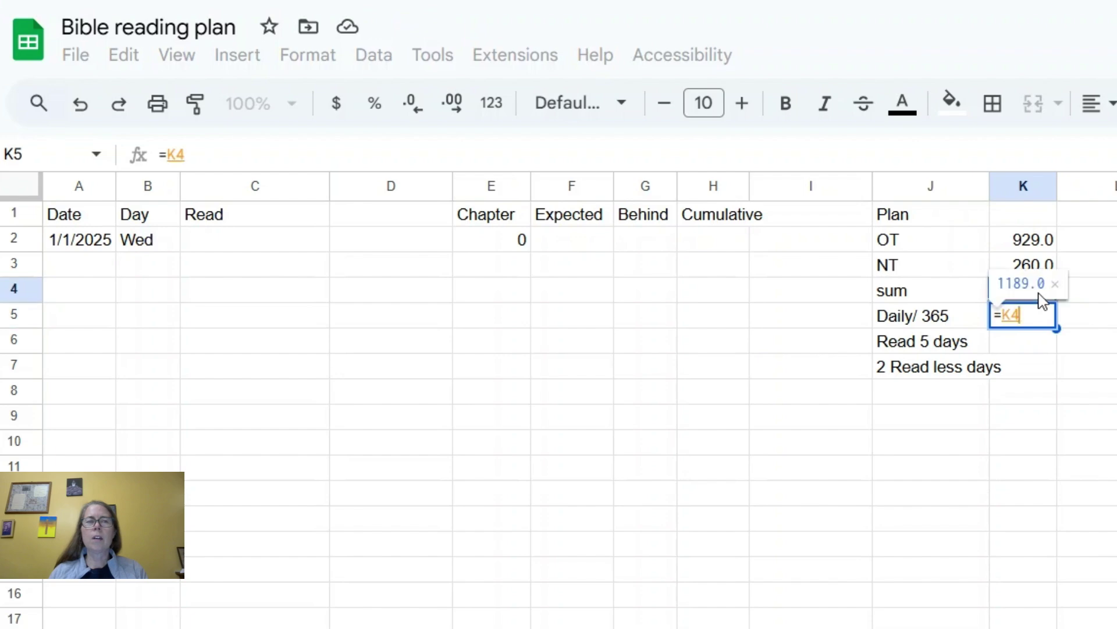
{"action": "type", "text": "/"}
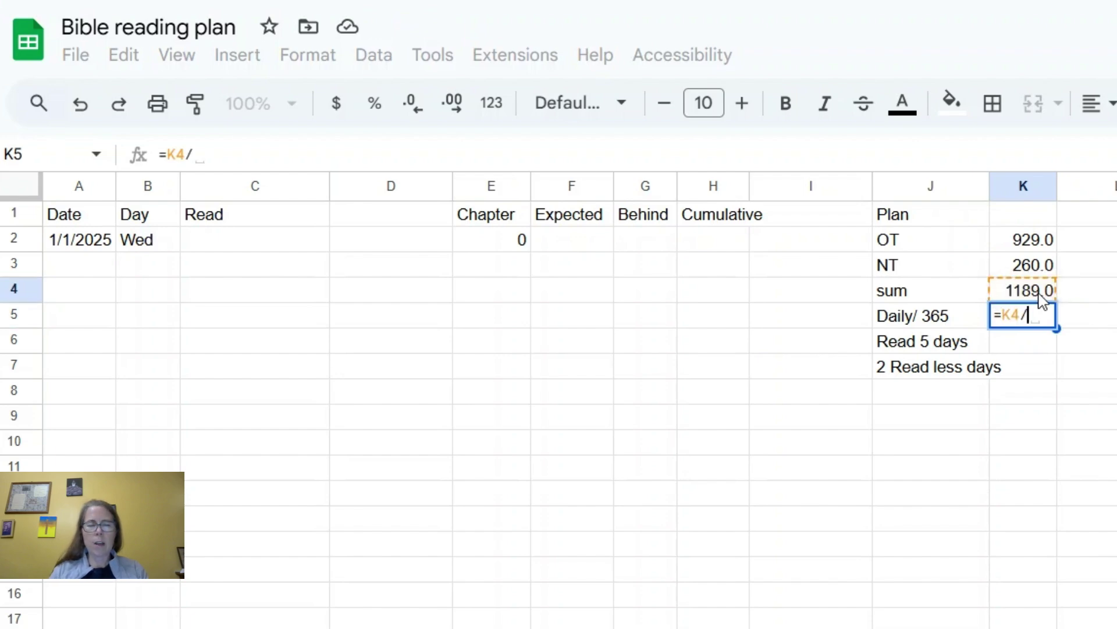
{"action": "type", "text": " 365"}
{"action": "key", "text": "Return"}
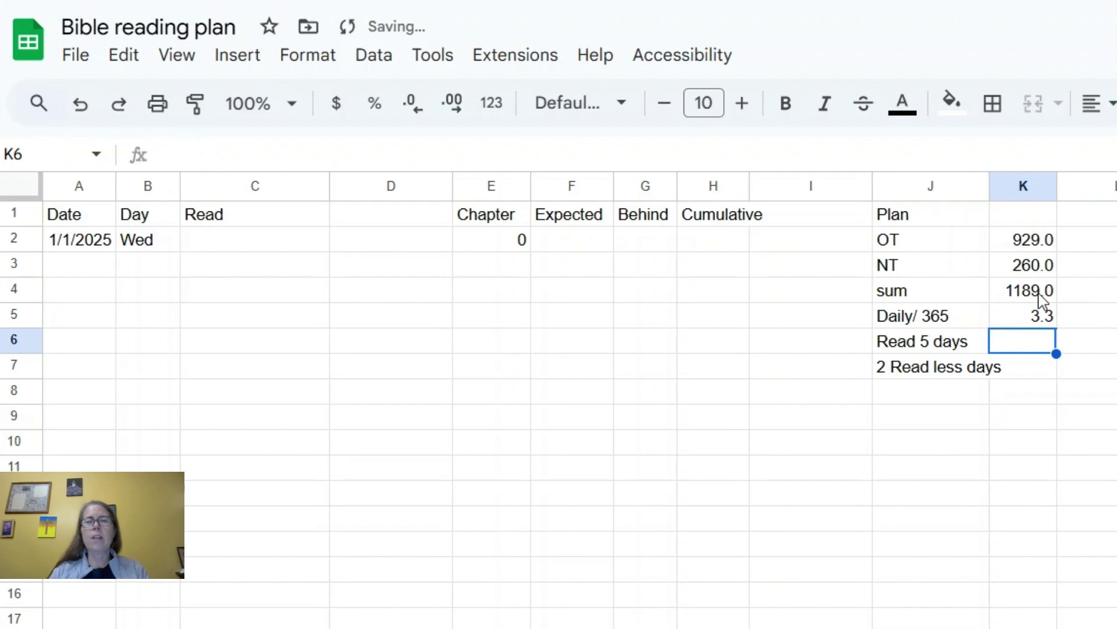
{"action": "left_click", "coordinate": [1043, 310]}
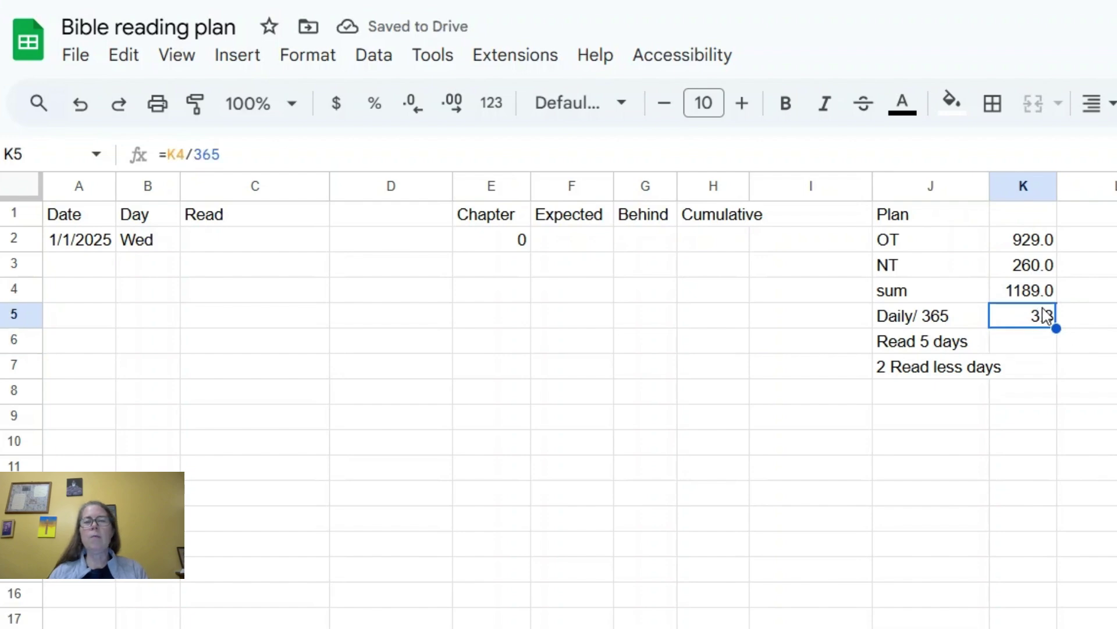
Step: Calculate the Read 5 days value in K6 by dividing the chapter sum by 260 with =K4/260
{"action": "left_click", "coordinate": [1034, 350]}
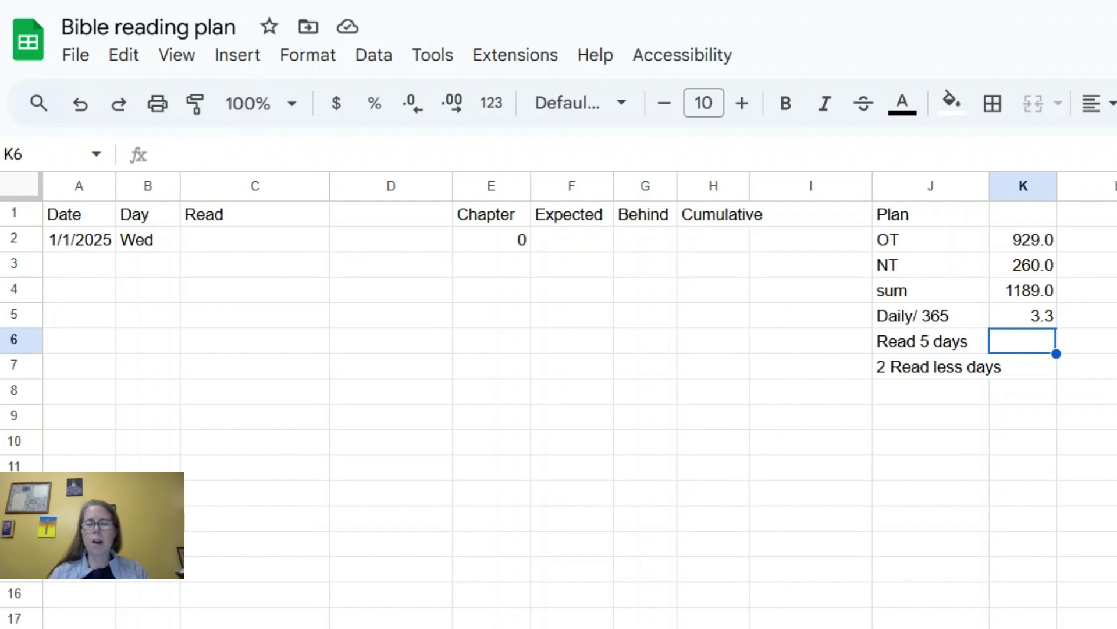
{"action": "type", "text": "="}
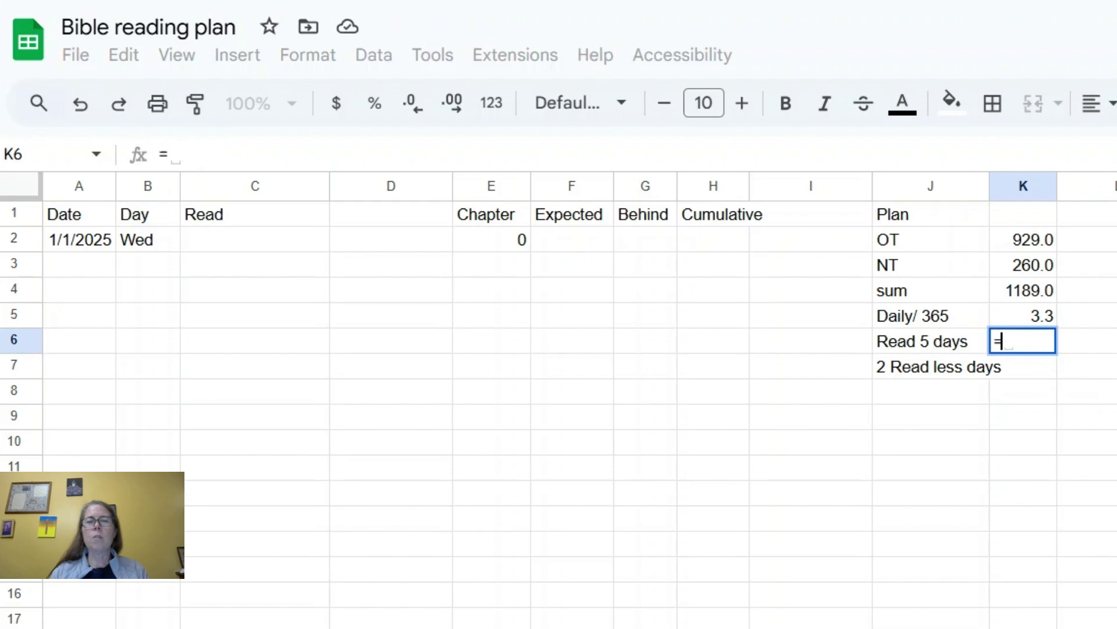
{"action": "left_click", "coordinate": [1049, 295]}
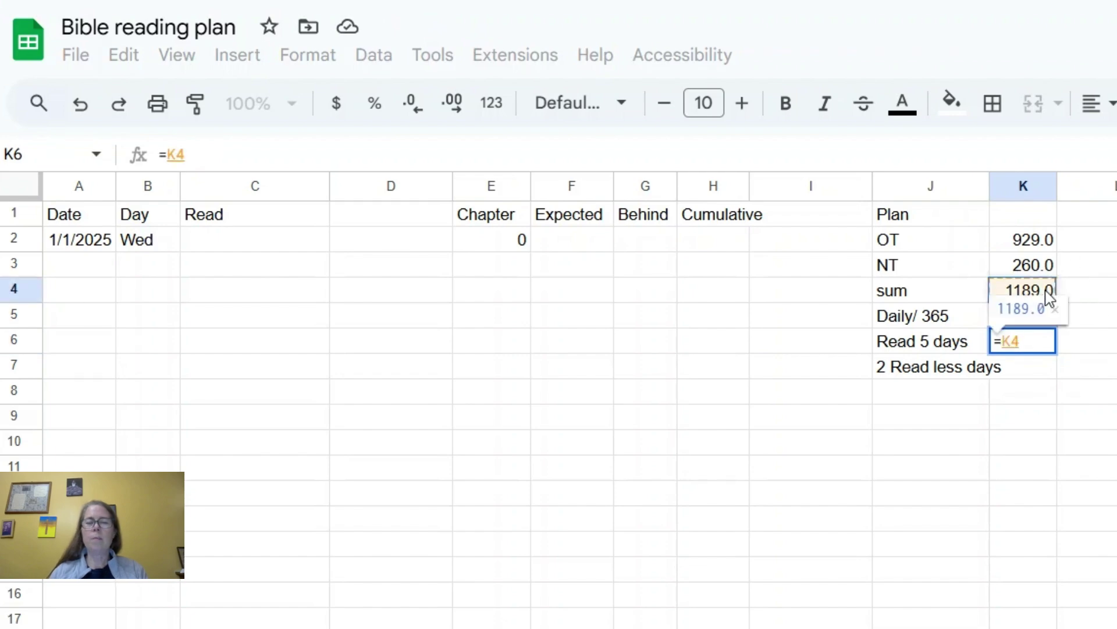
{"action": "type", "text": "/260"}
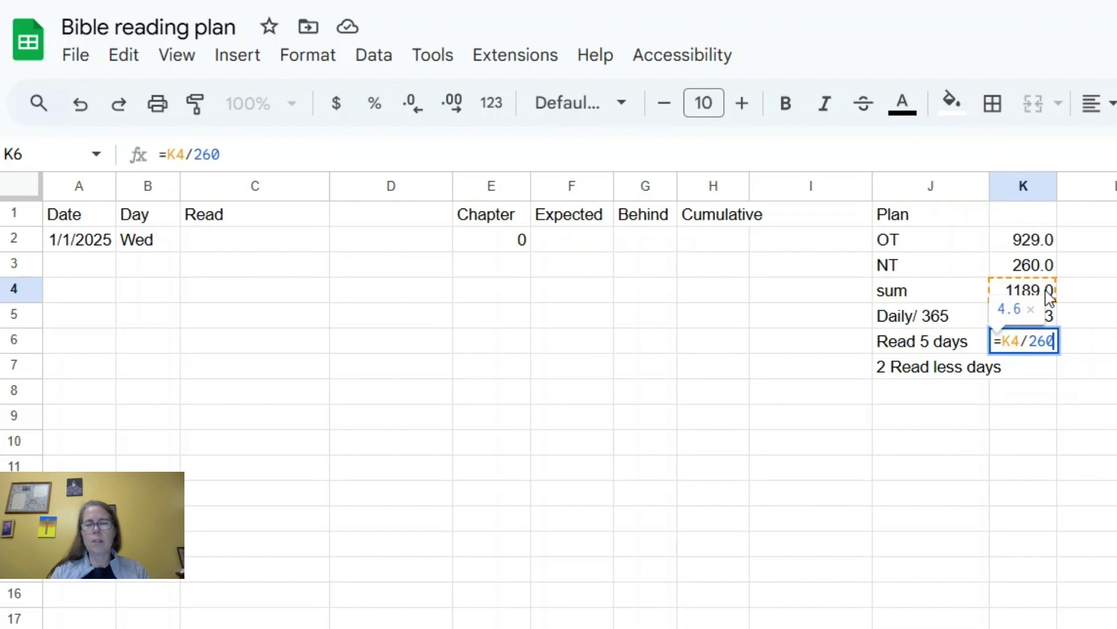
{"action": "key", "text": "Return"}
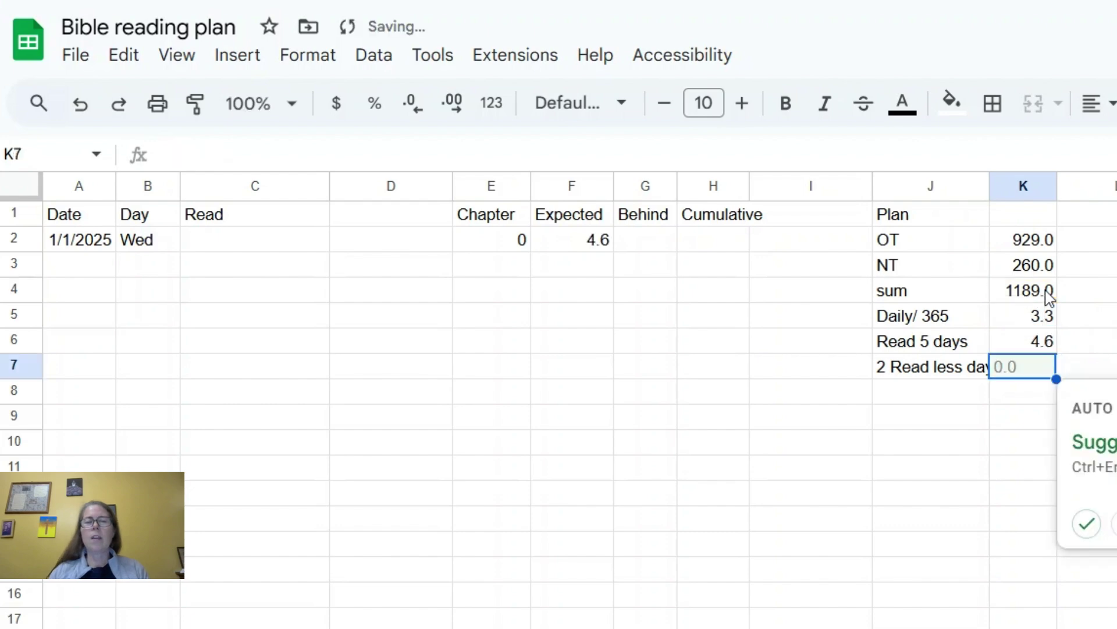
{"action": "left_click", "coordinate": [949, 424]}
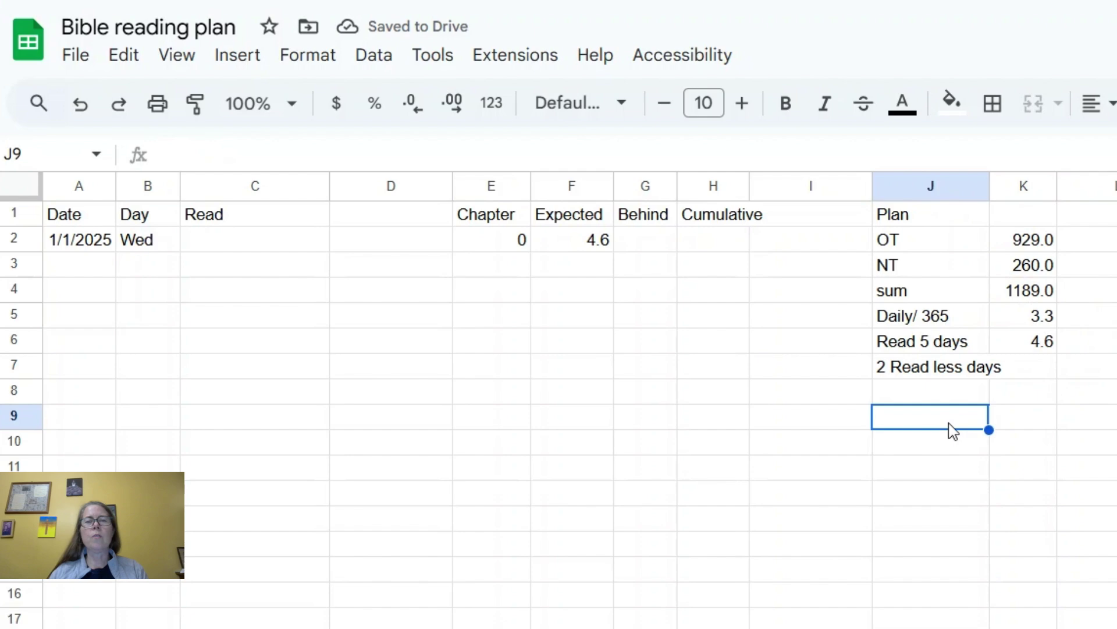
Step: Enter 104 for the 2 Read less days row in K7
{"action": "left_click", "coordinate": [1022, 376]}
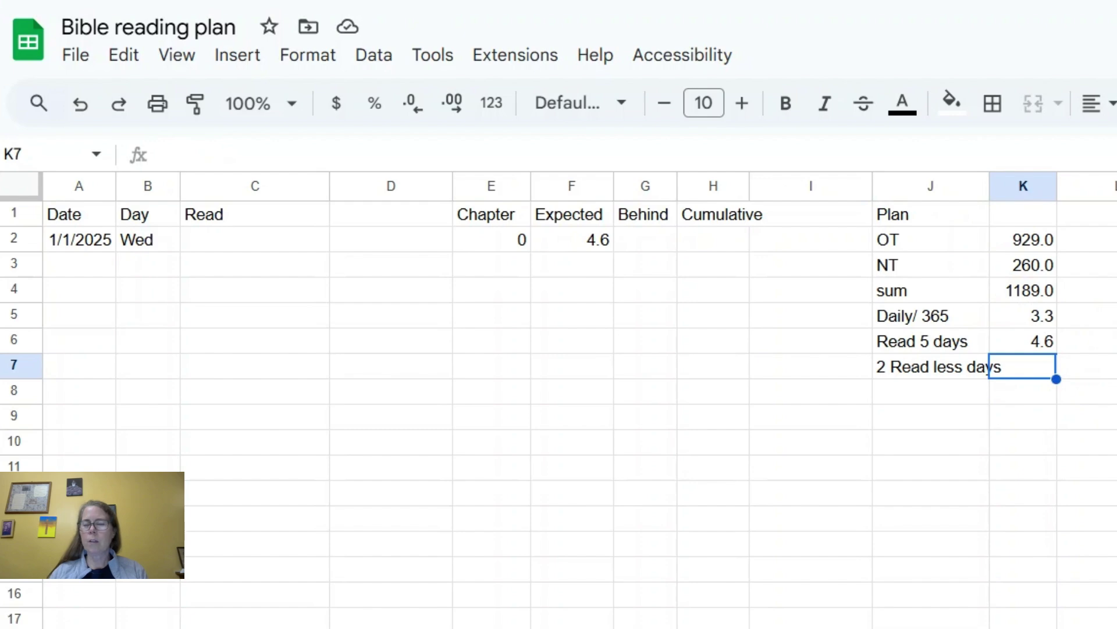
{"action": "key", "text": "ctrl+Right"}
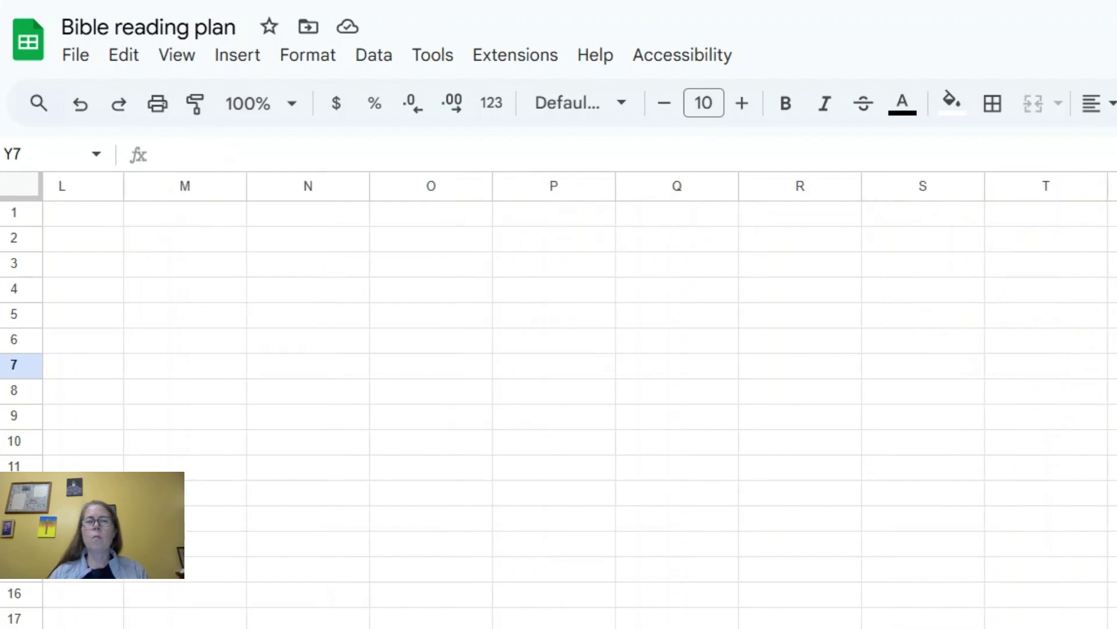
{"action": "key", "text": "ctrl+Left"}
Step: Calculate the remaining chapters per weekday in K8, below the less-days value, with the formula =(K4-K7)/260
{"action": "left_click", "coordinate": [1024, 387]}
{"action": "type", "text": "="}
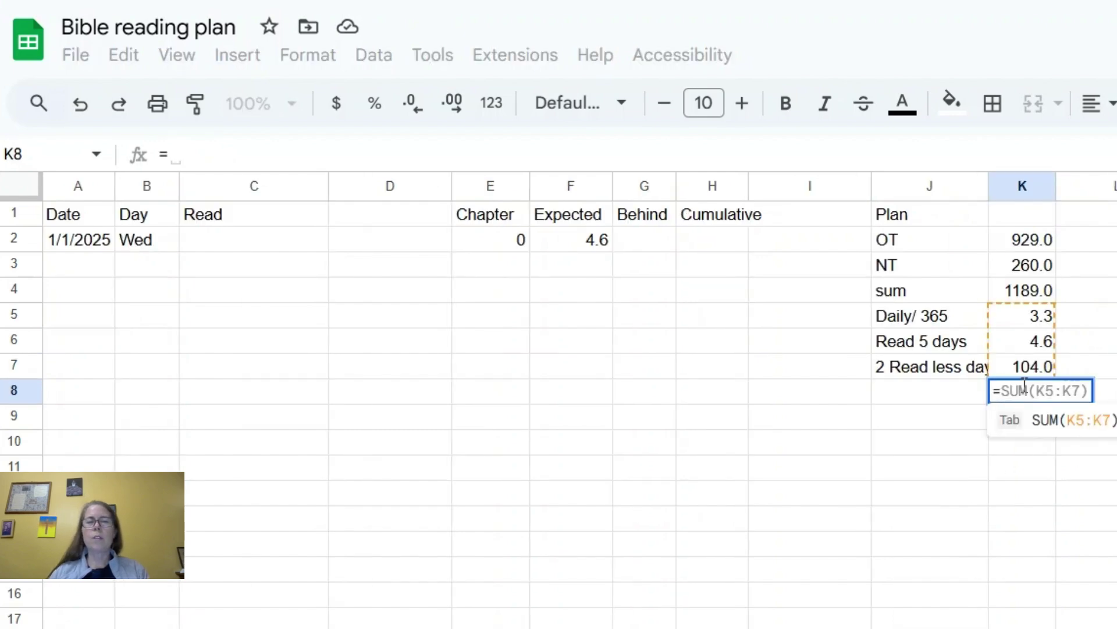
{"action": "left_click", "coordinate": [1053, 295]}
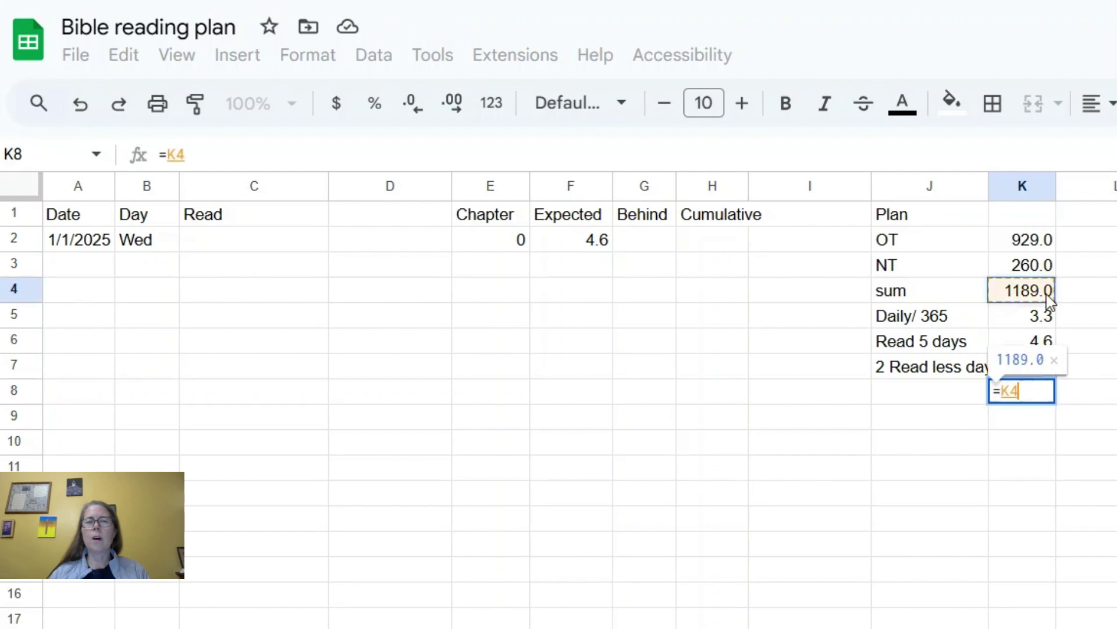
{"action": "left_click", "coordinate": [335, 155]}
{"action": "type", "text": "-"}
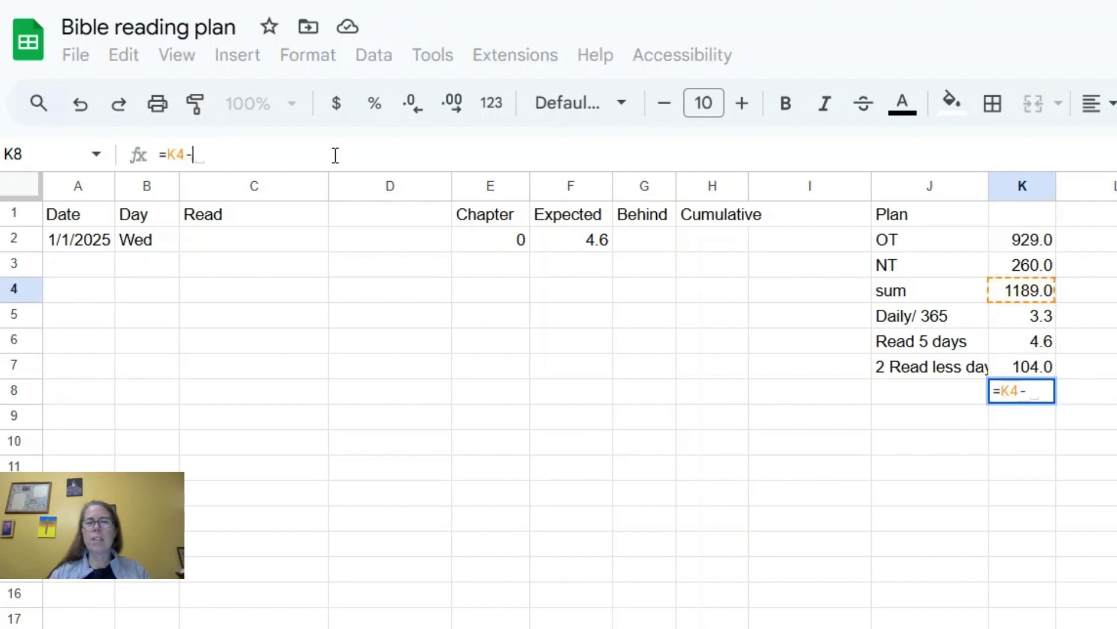
{"action": "left_click", "coordinate": [1017, 372]}
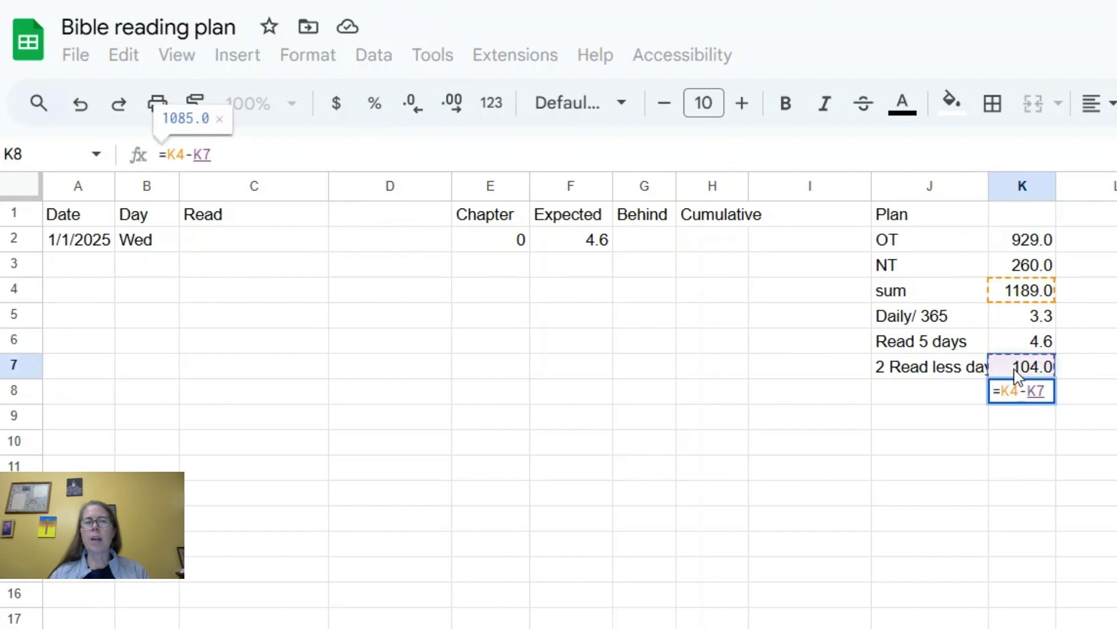
{"action": "left_click", "coordinate": [167, 154]}
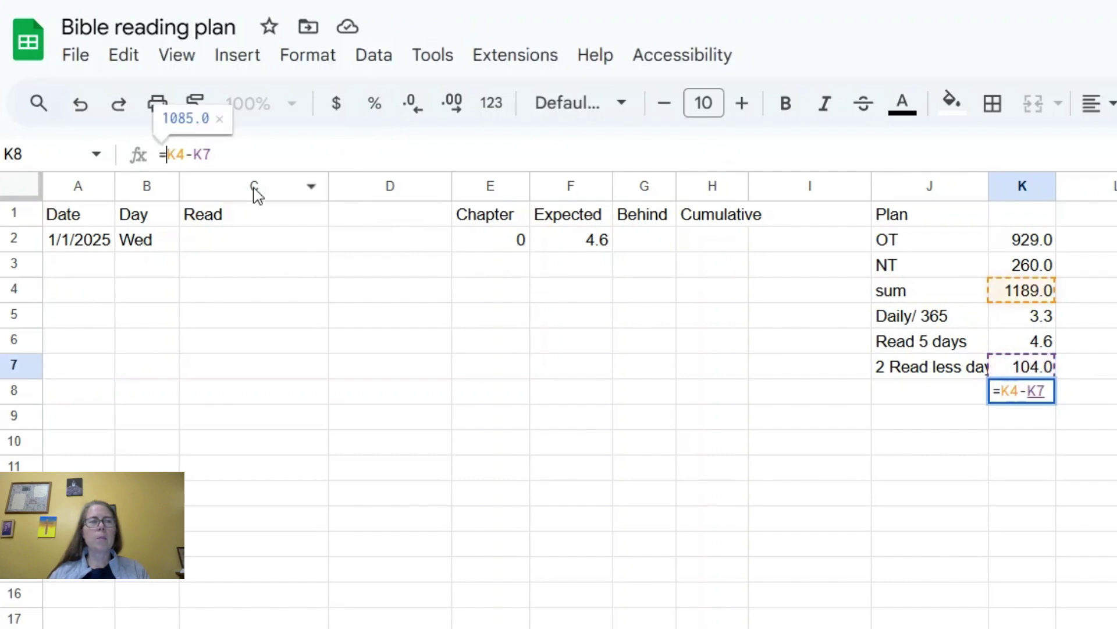
{"action": "type", "text": "("}
{"action": "left_click", "coordinate": [274, 152]}
{"action": "type", "text": ")"}
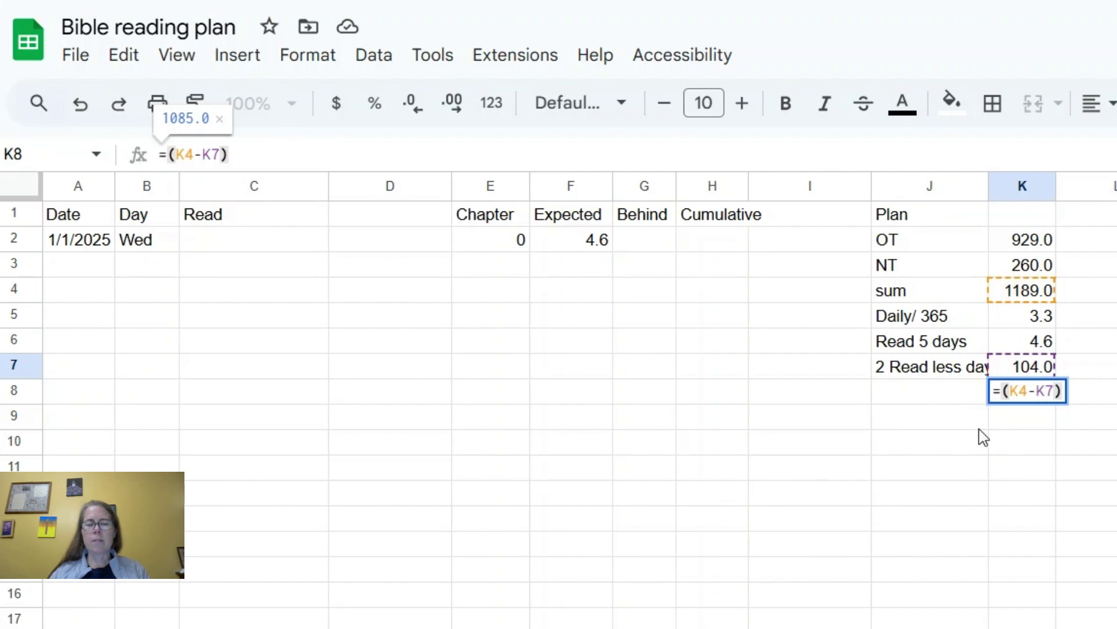
{"action": "type", "text": "/"}
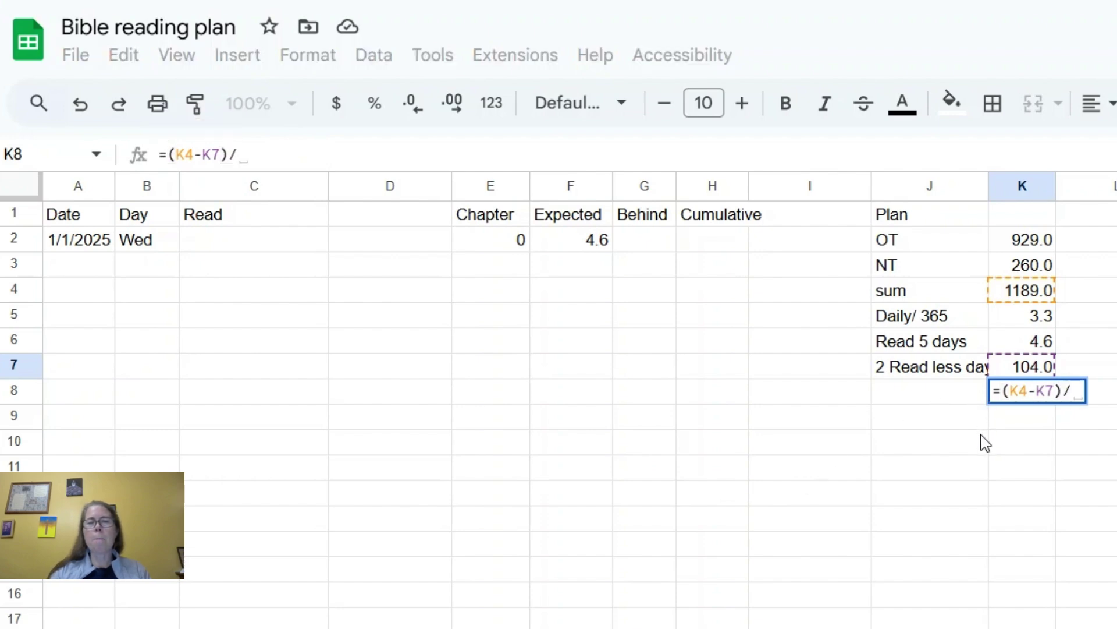
{"action": "type", "text": "260"}
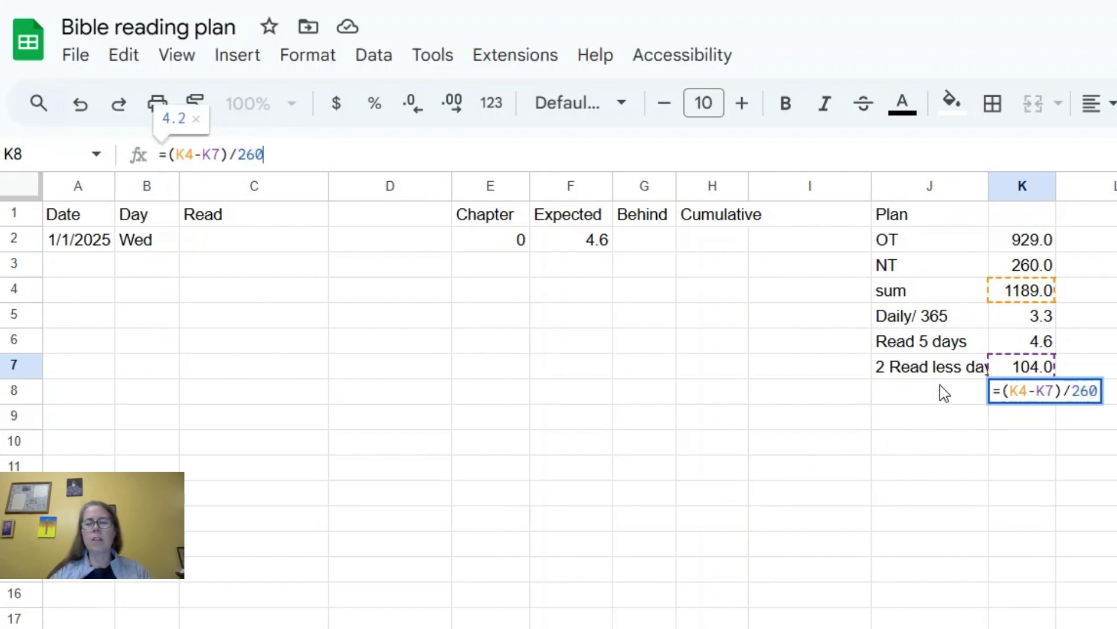
{"action": "key", "text": "Return"}
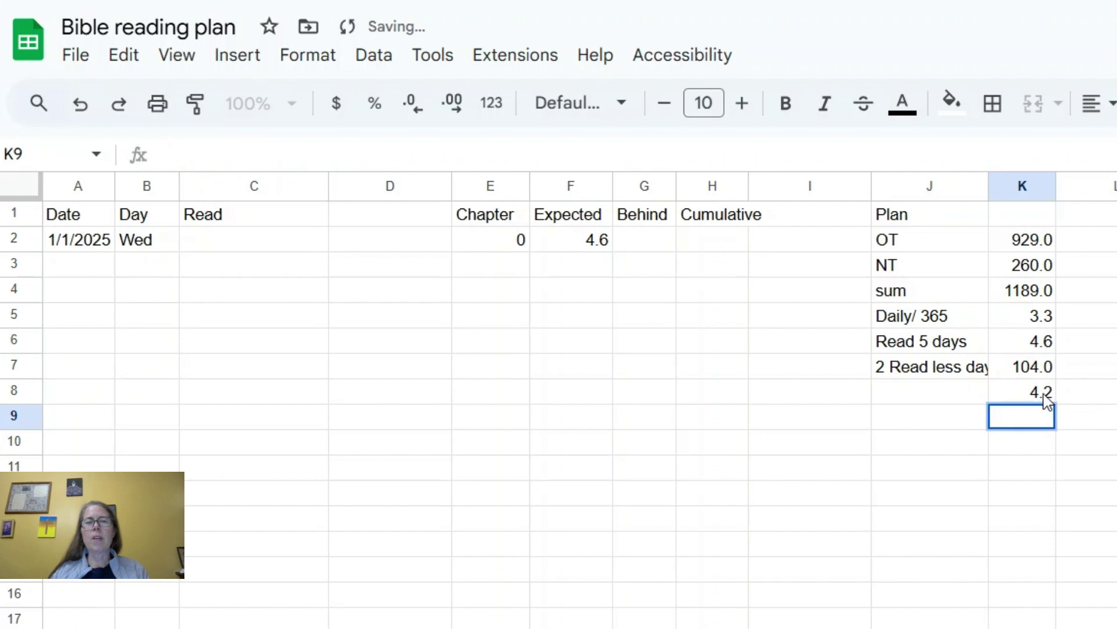
Step: Label the row of the 4.2 result in the Plan table "remain after 4" in J8
{"action": "double_click", "coordinate": [955, 390]}
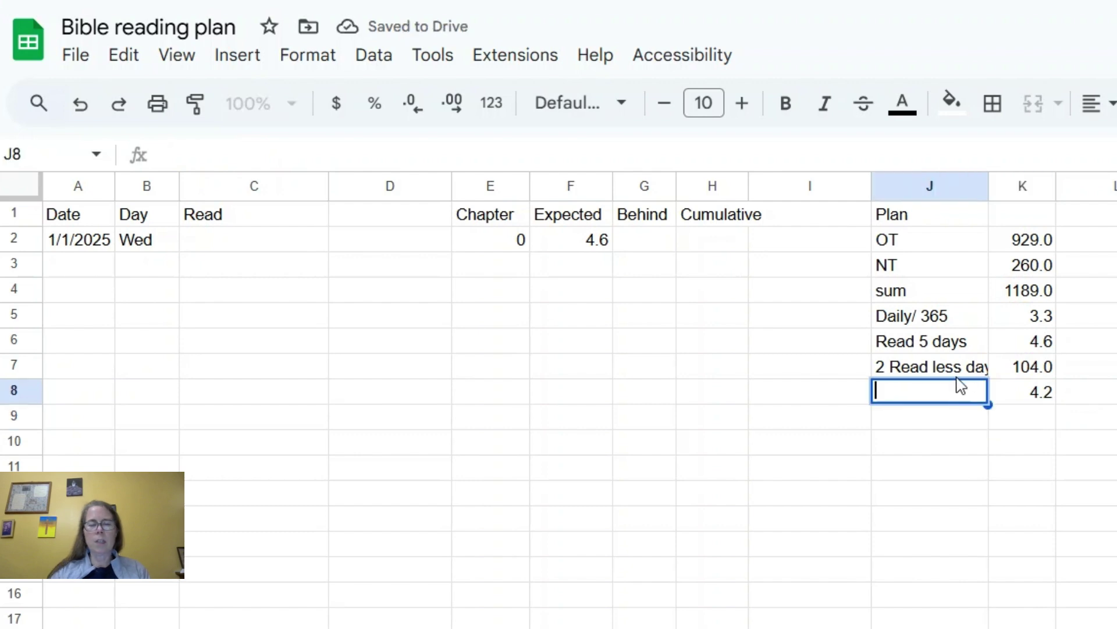
{"action": "type", "text": "remain"}
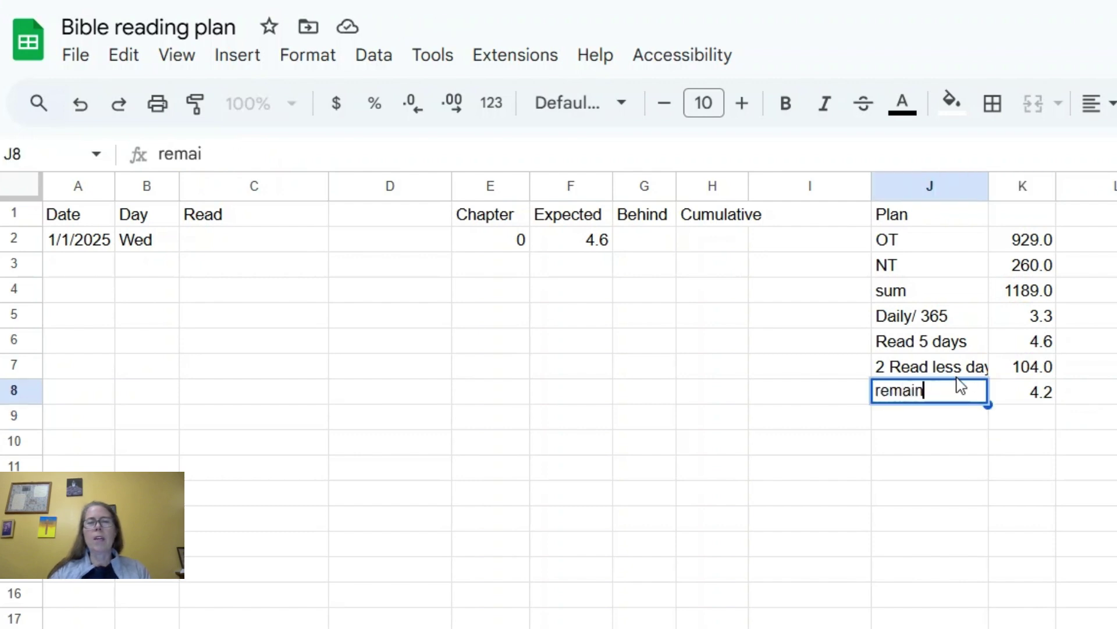
{"action": "type", "text": " afte"}
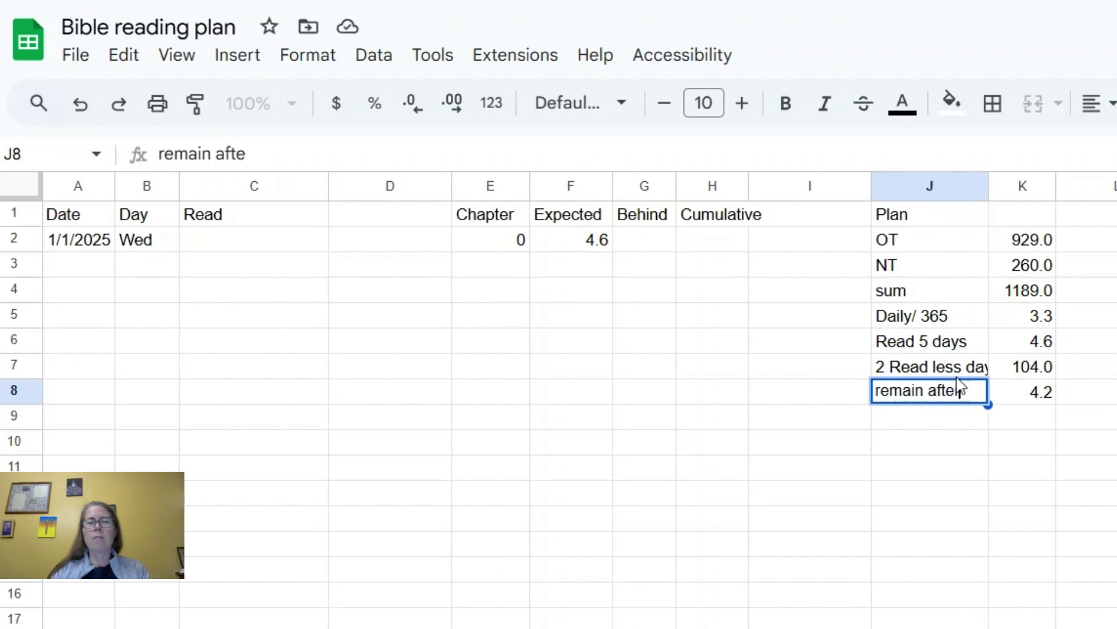
{"action": "type", "text": "r 4"}
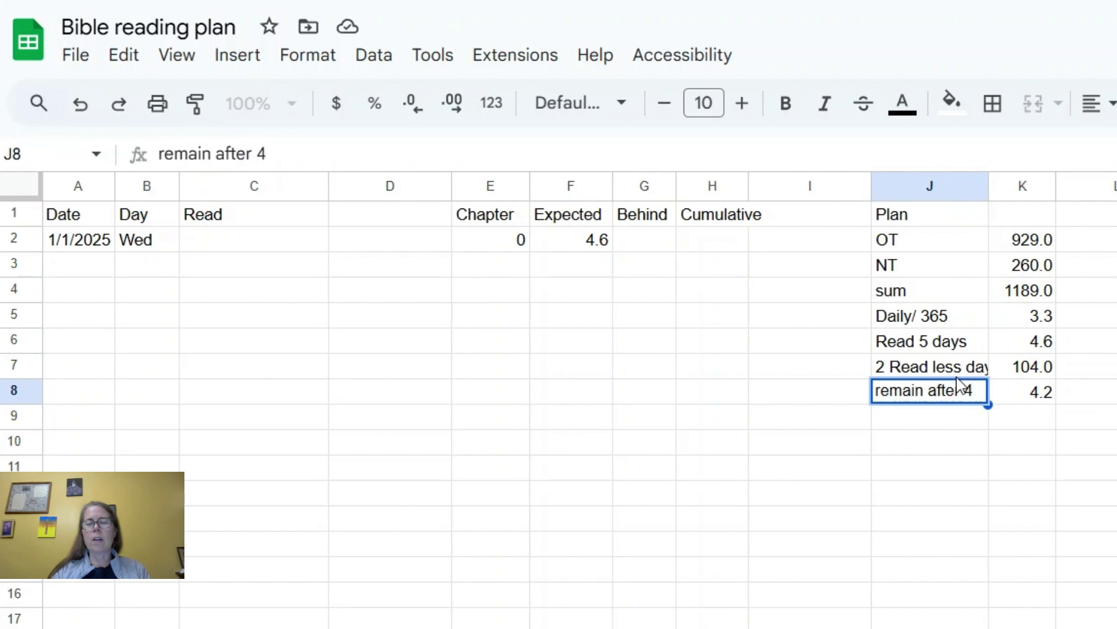
{"action": "key", "text": "Return"}
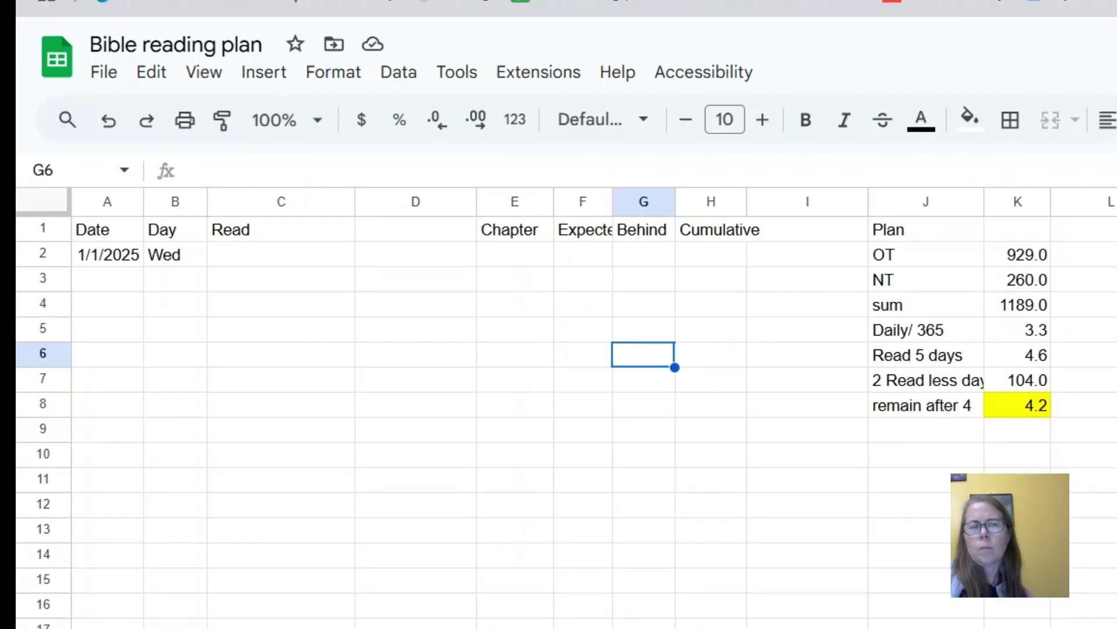
Step: Review the date, day and reading cells in row 2, from A2 through D2
{"action": "left_click_drag", "start_coordinate": [210, 337], "coordinate": [175, 333]}
{"action": "left_click", "coordinate": [125, 262]}
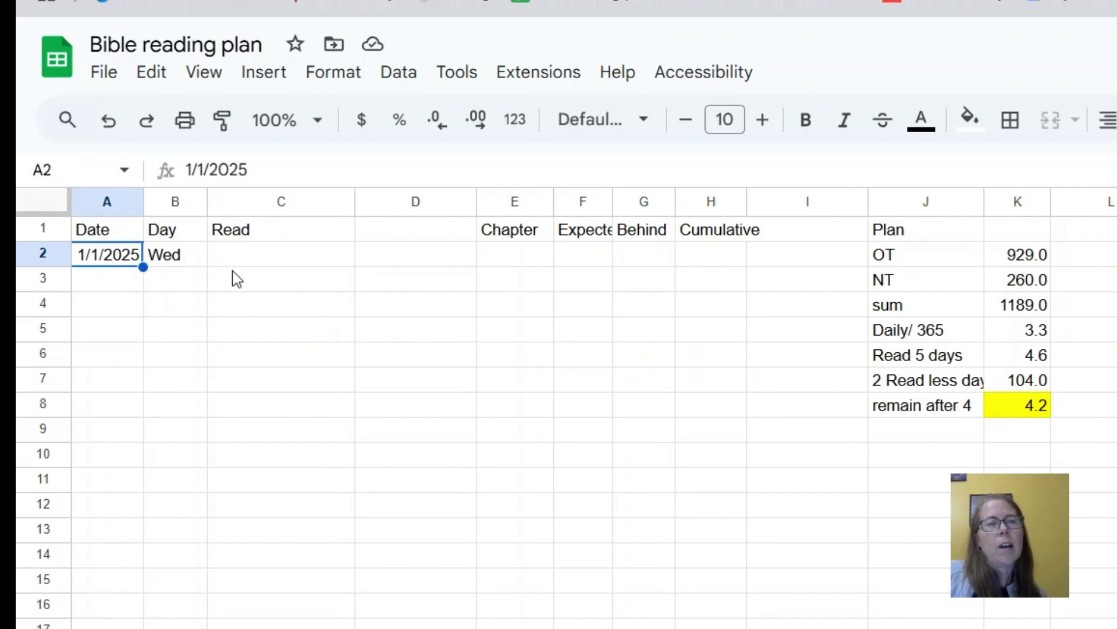
{"action": "left_click", "coordinate": [182, 260]}
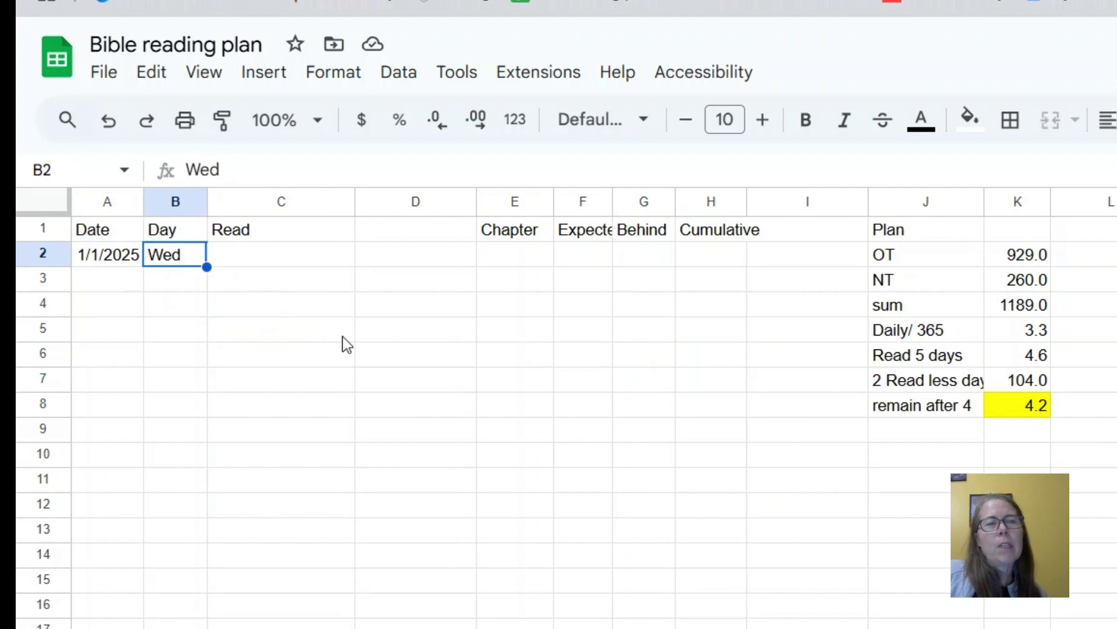
{"action": "left_click", "coordinate": [291, 259]}
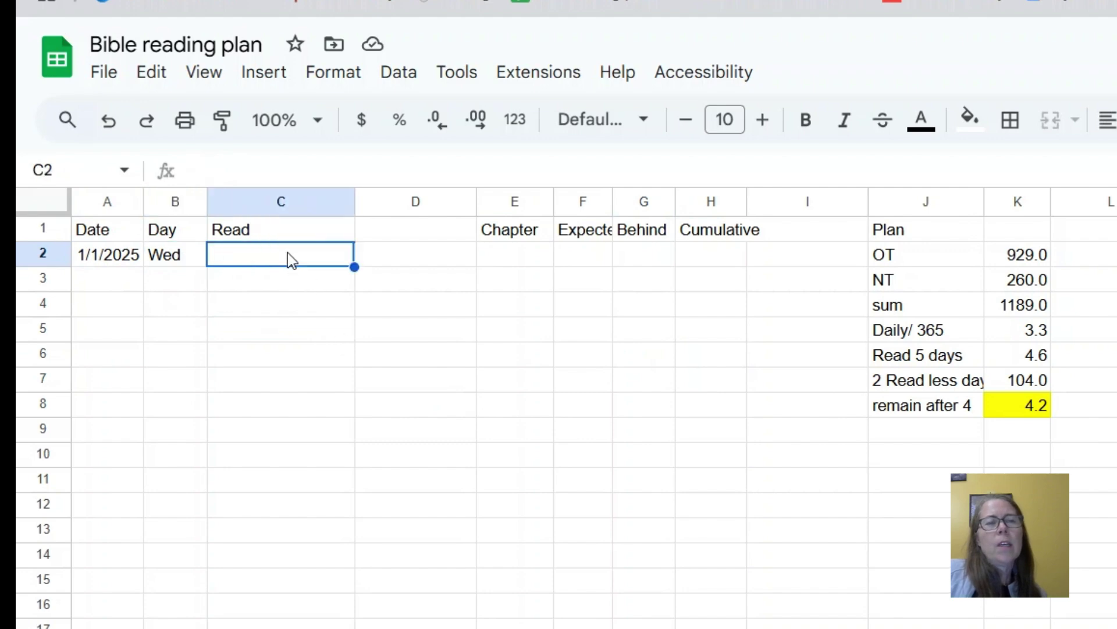
{"action": "left_click", "coordinate": [383, 263]}
{"action": "left_click", "coordinate": [270, 262]}
{"action": "left_click", "coordinate": [380, 270]}
{"action": "left_click", "coordinate": [325, 258]}
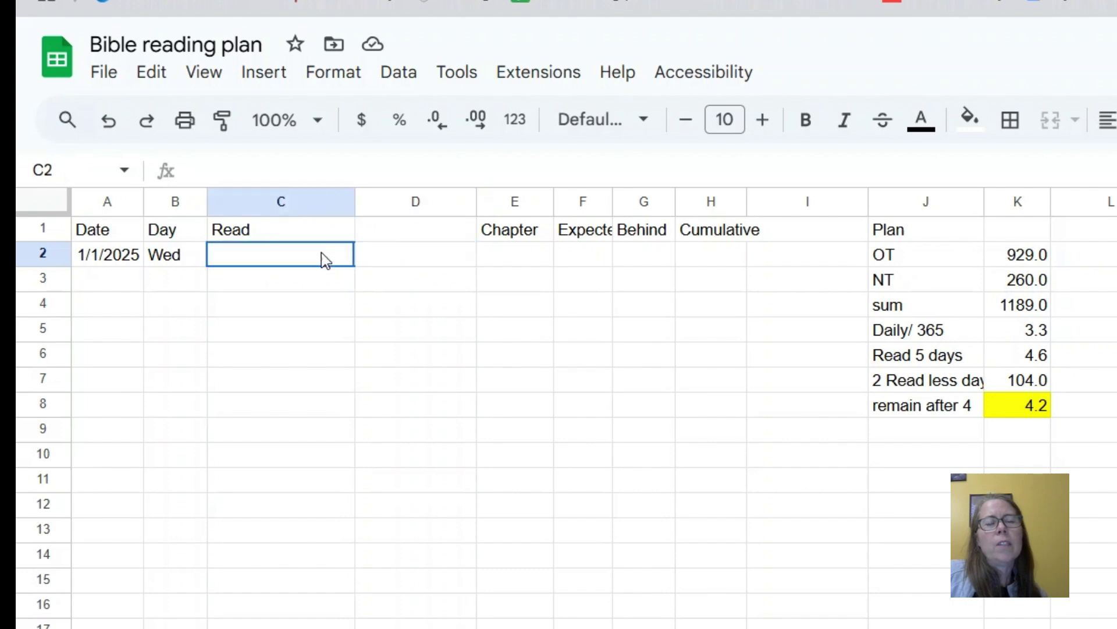
{"action": "left_click", "coordinate": [394, 259]}
{"action": "left_click", "coordinate": [291, 259]}
{"action": "left_click", "coordinate": [382, 259]}
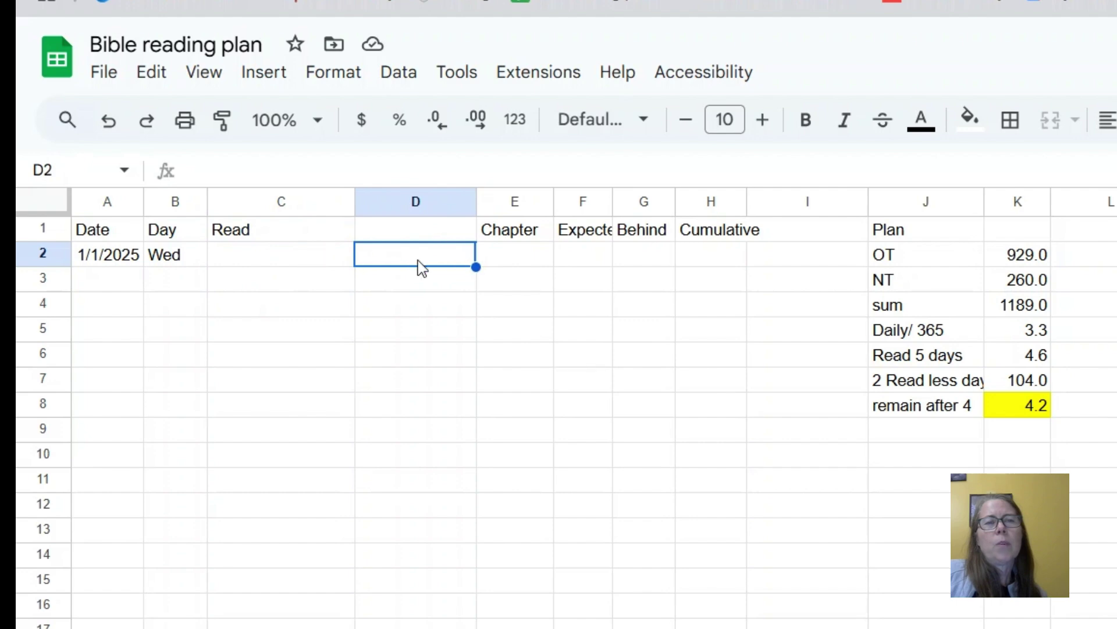
{"action": "left_click", "coordinate": [487, 255]}
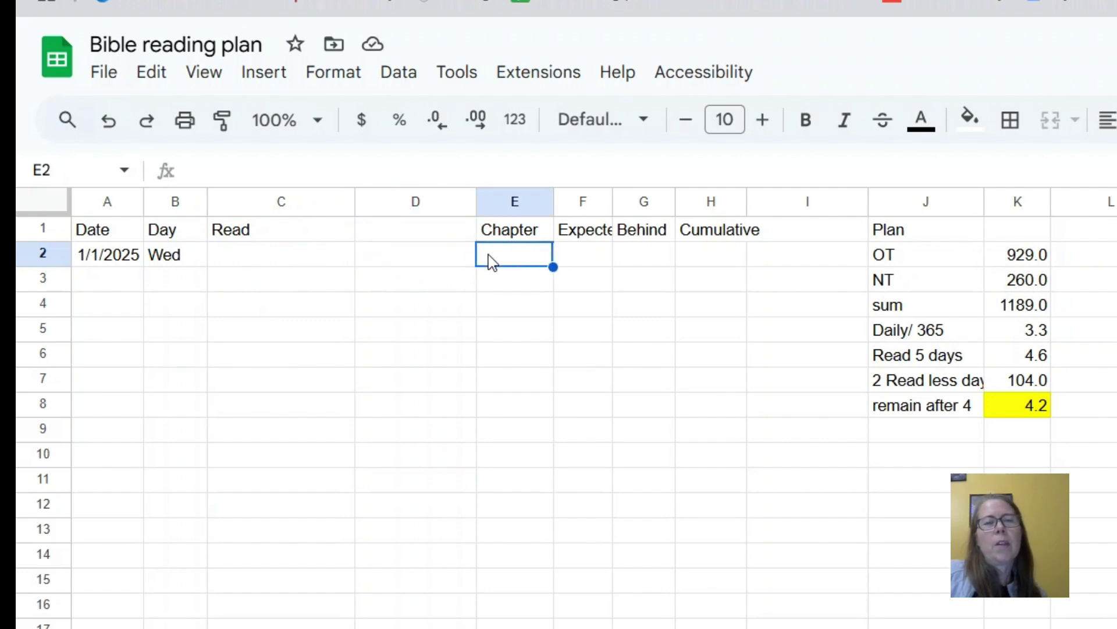
{"action": "type", "text": "2"}
{"action": "left_click", "coordinate": [488, 300]}
{"action": "left_click", "coordinate": [510, 259]}
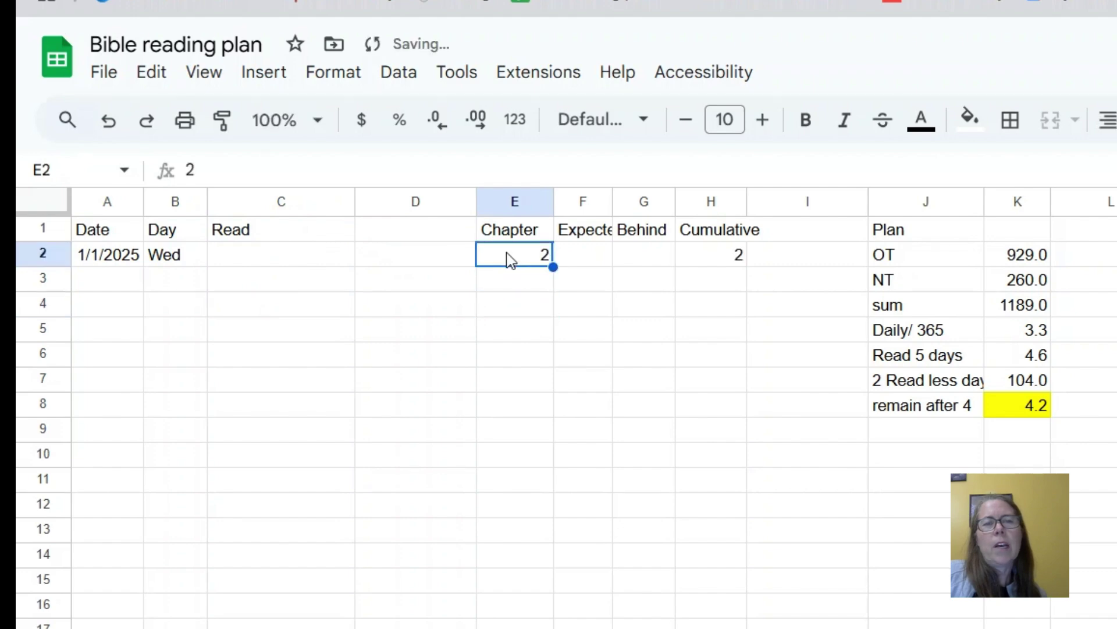
{"action": "key", "text": "Delete"}
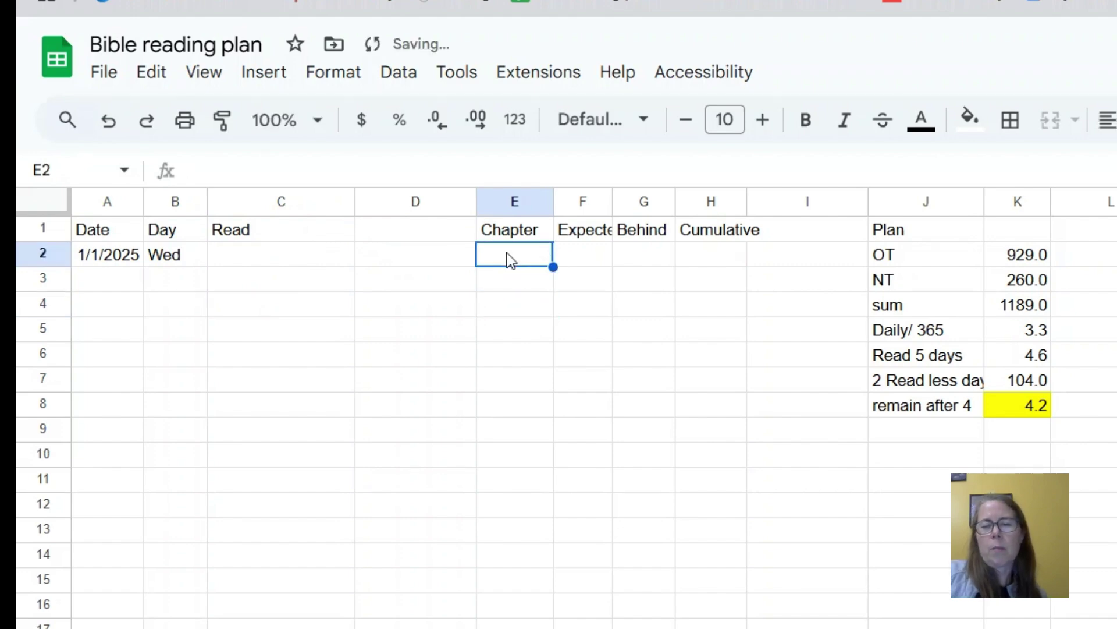
Step: Enter 0 chapters in E2 and link the Expected cell F2 to the plan's daily target with =K8
{"action": "type", "text": "0"}
{"action": "left_click", "coordinate": [599, 266]}
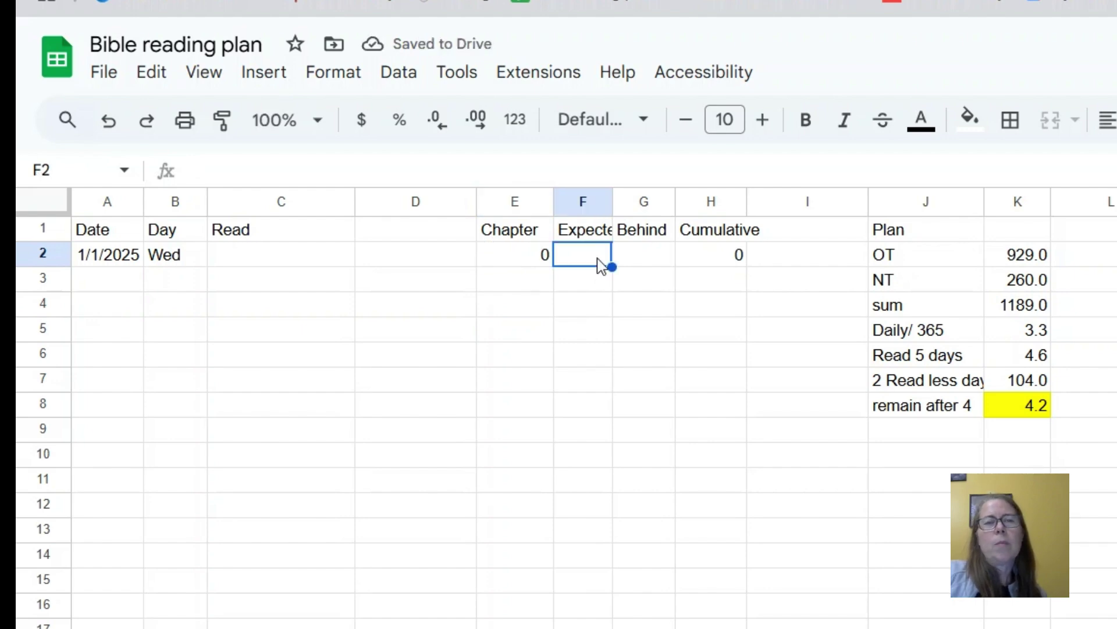
{"action": "type", "text": "="}
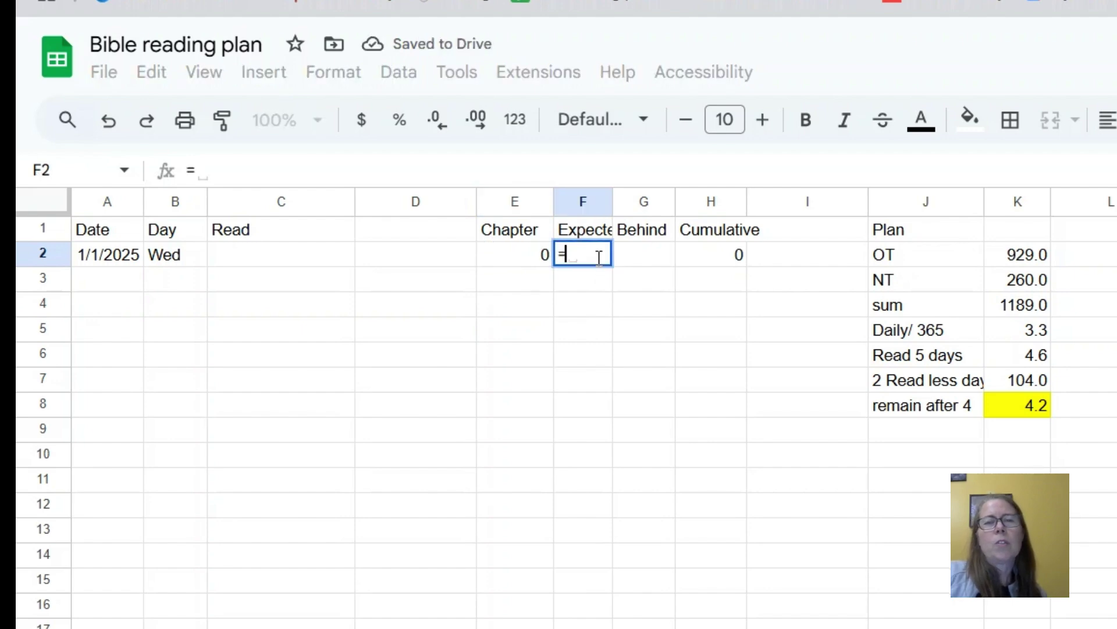
{"action": "left_click", "coordinate": [1006, 416]}
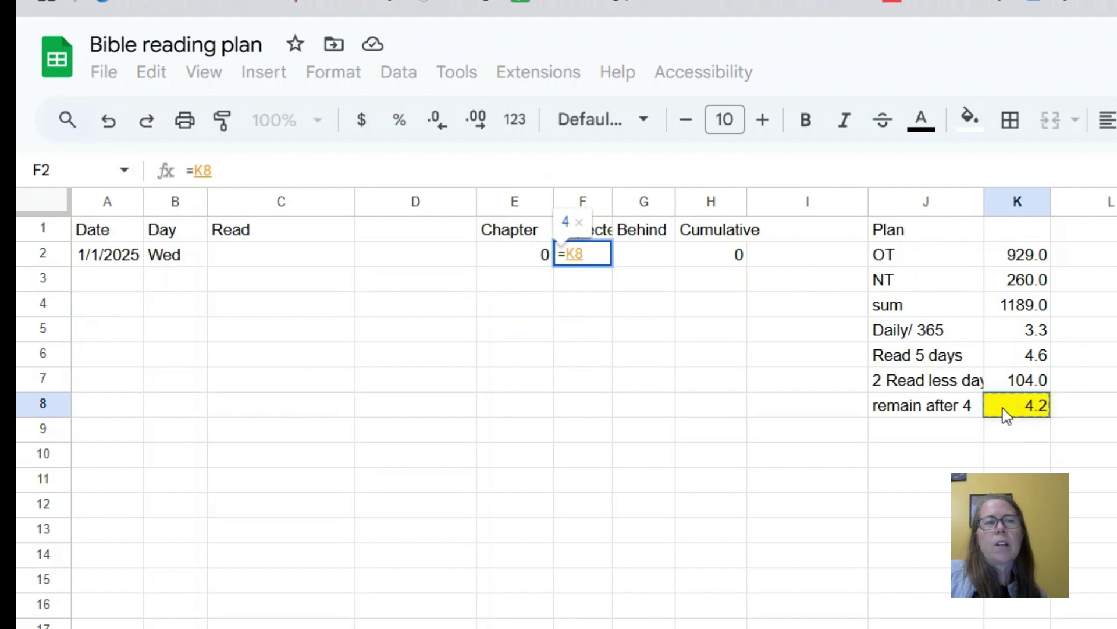
{"action": "key", "text": "Return"}
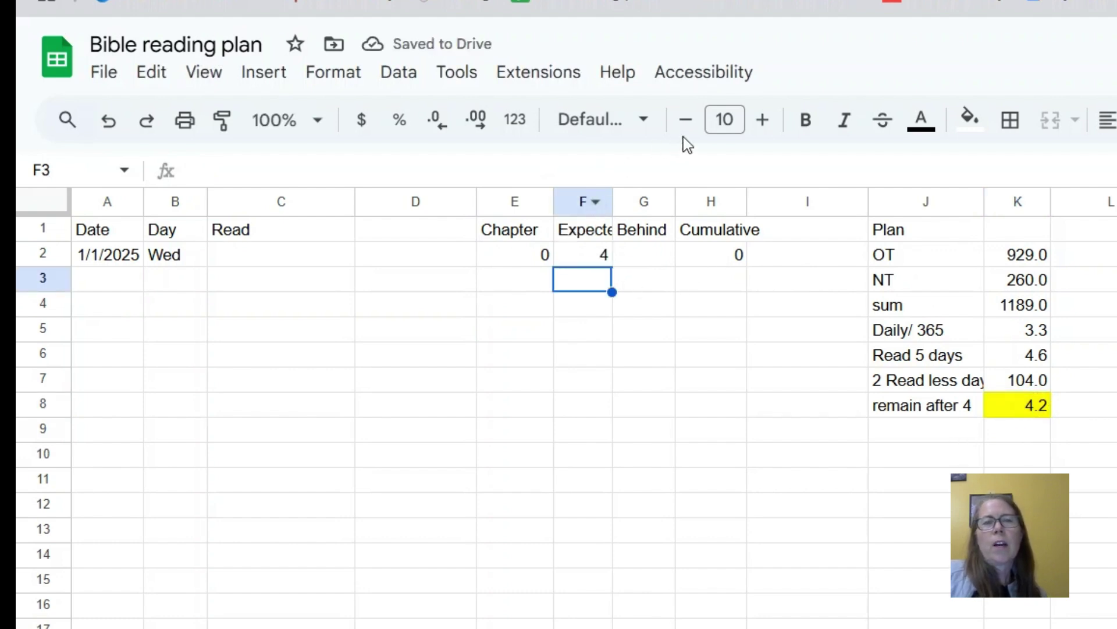
Step: Format the whole Expected column F to show one decimal place
{"action": "right_click", "coordinate": [593, 204]}
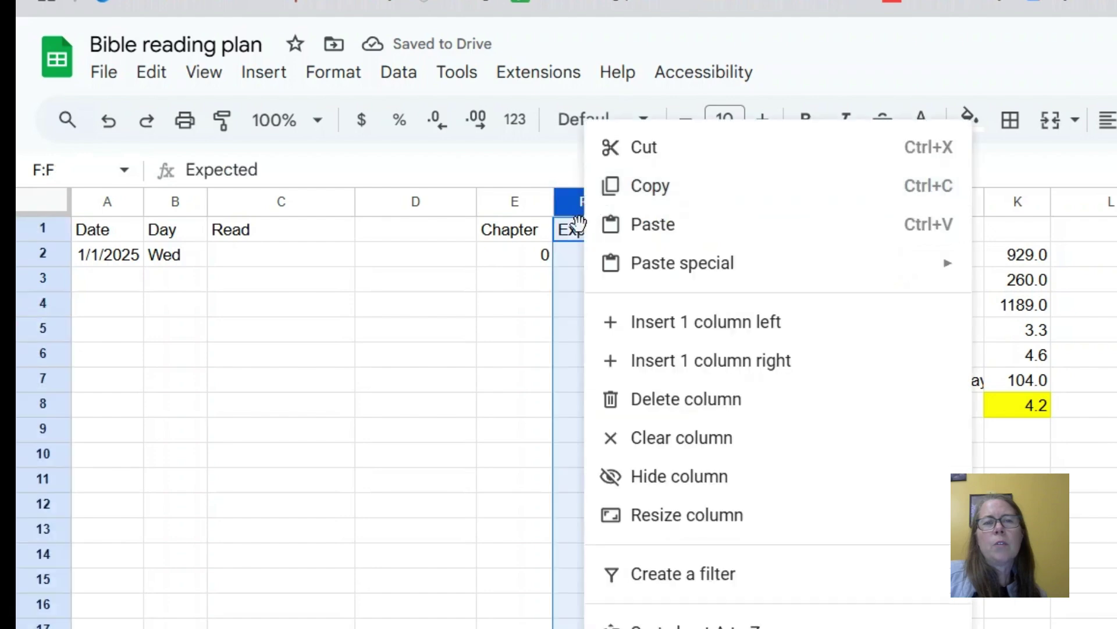
{"action": "left_click", "coordinate": [509, 351]}
{"action": "left_click", "coordinate": [583, 203]}
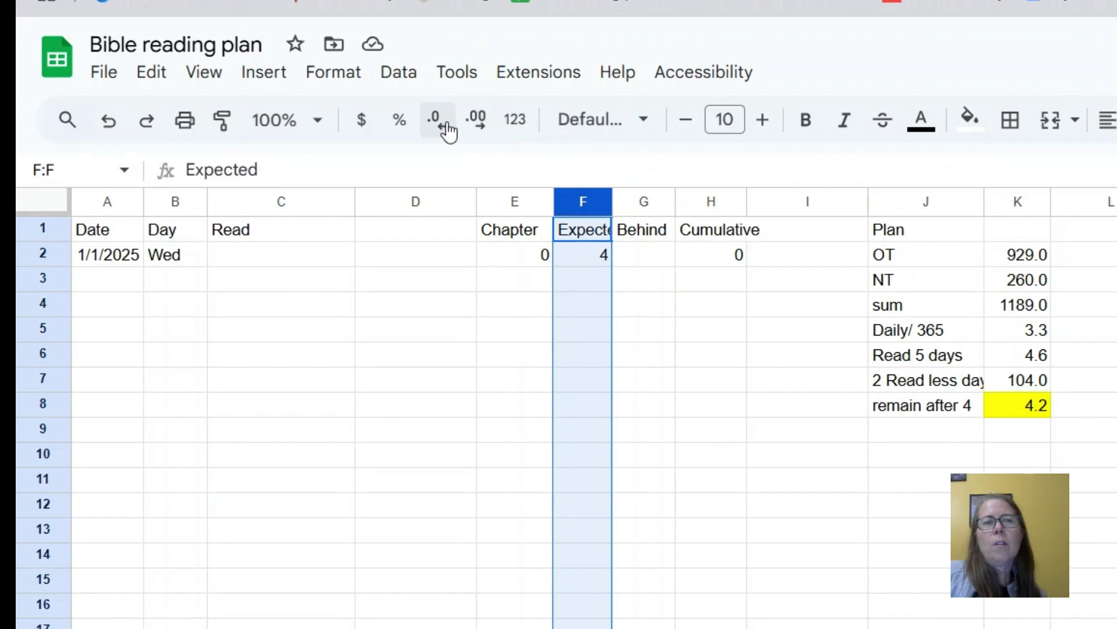
{"action": "left_click", "coordinate": [480, 124]}
{"action": "left_click", "coordinate": [512, 379]}
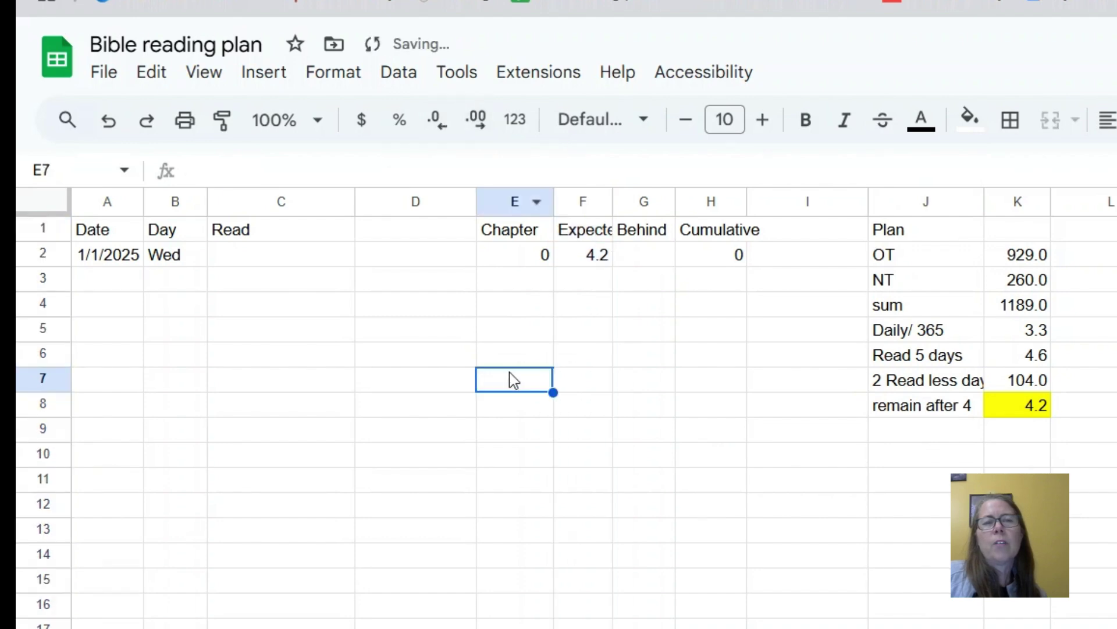
Step: Calculate the Behind value in G2 as cumulative minus expected chapters with the formula =H2-F2
{"action": "left_click", "coordinate": [651, 240]}
{"action": "left_click", "coordinate": [661, 254]}
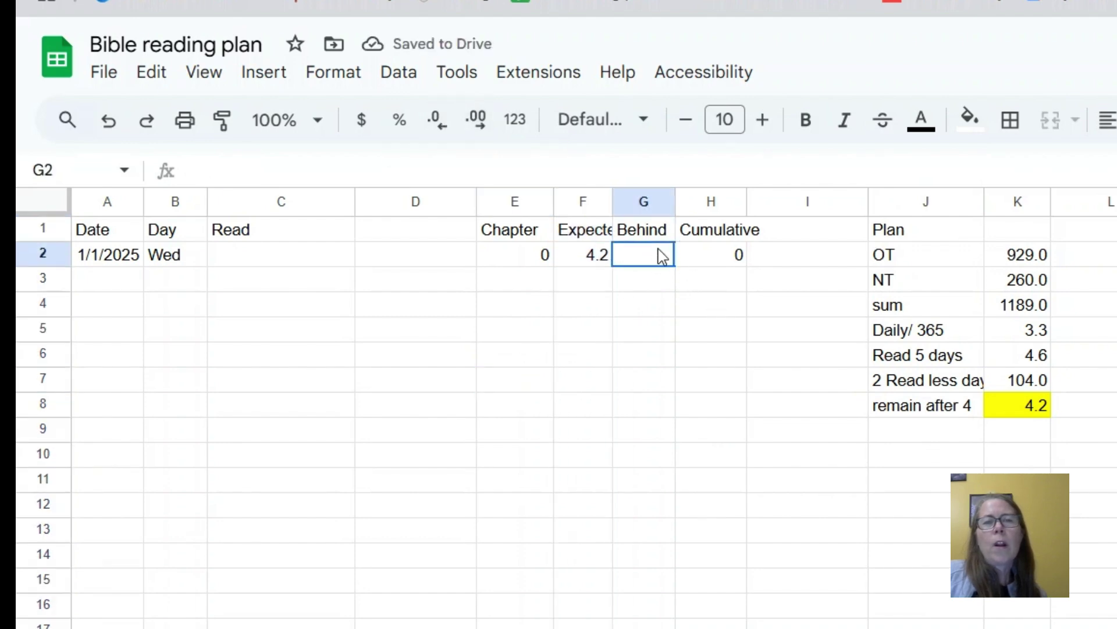
{"action": "type", "text": "="}
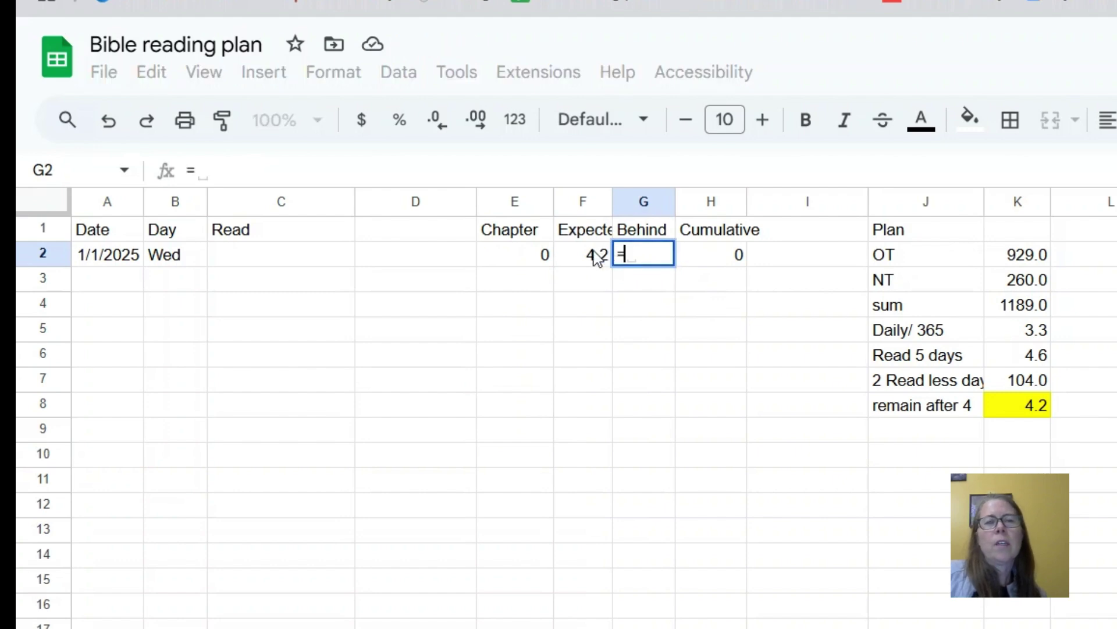
{"action": "left_click", "coordinate": [714, 260]}
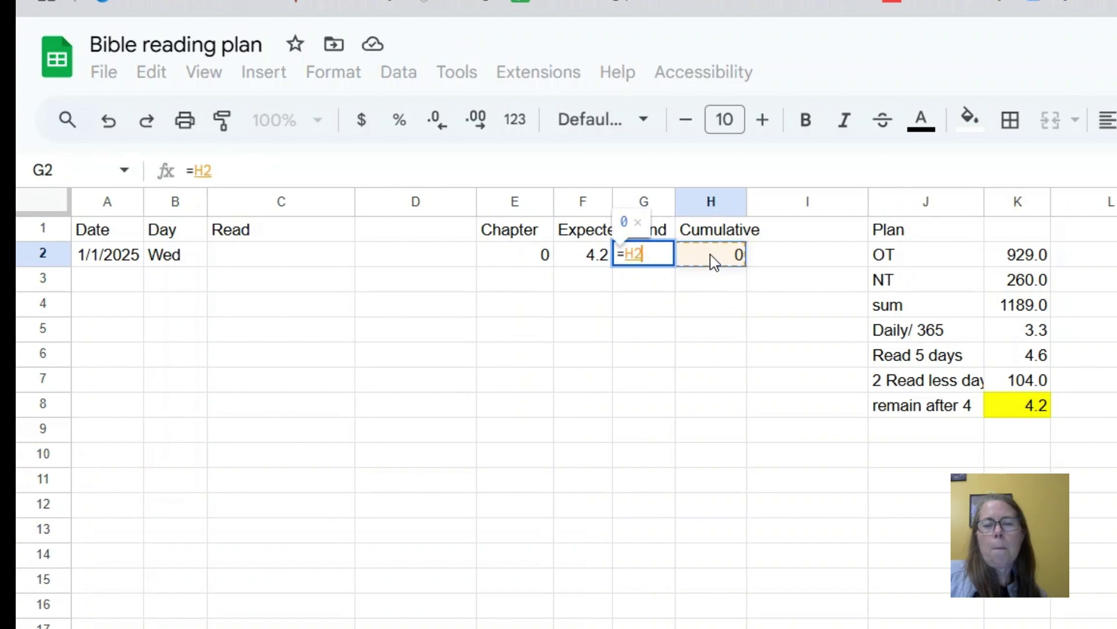
{"action": "type", "text": "-"}
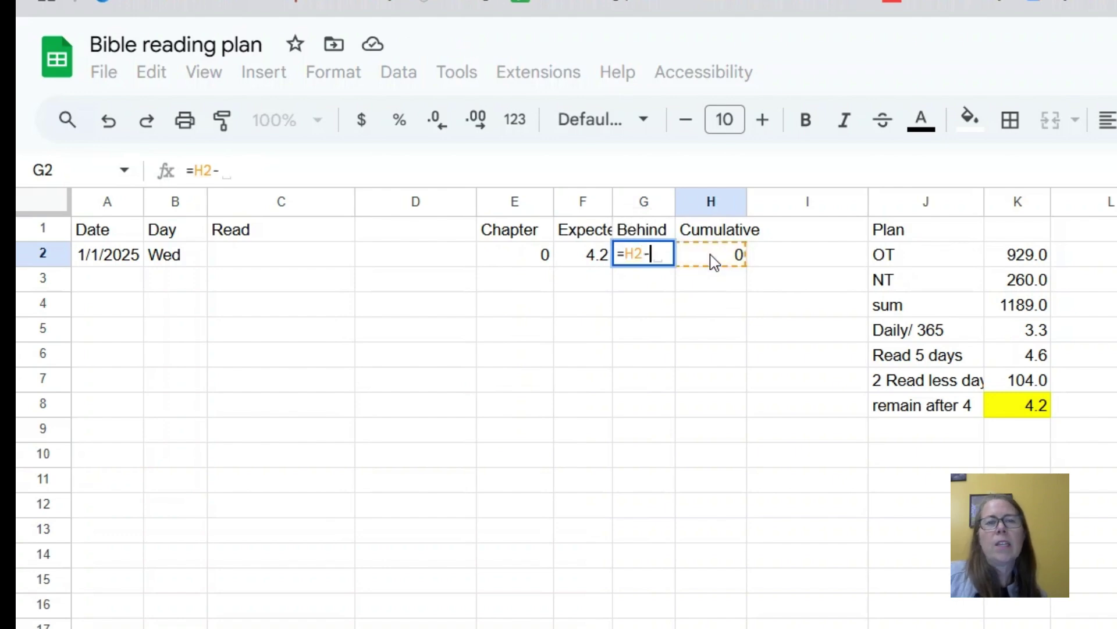
{"action": "left_click", "coordinate": [595, 262]}
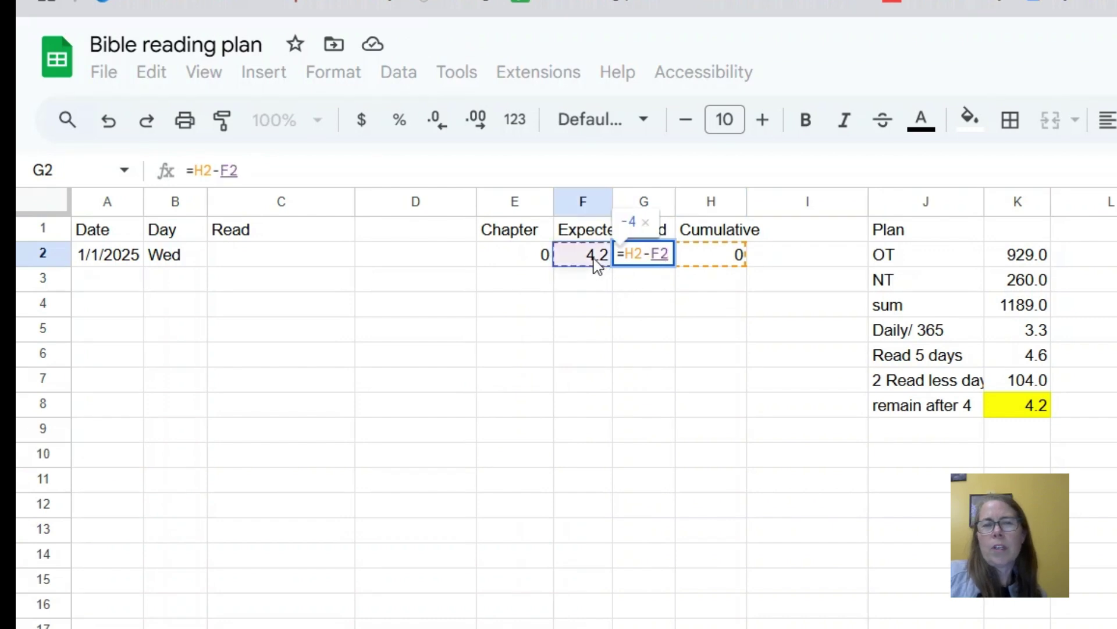
{"action": "key", "text": "Return"}
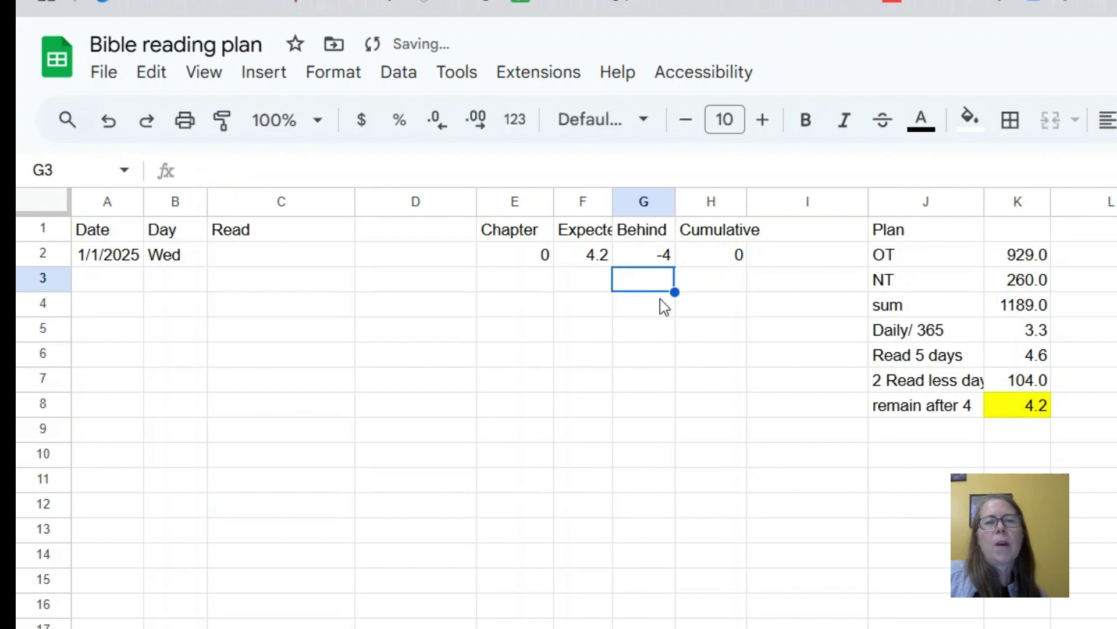
{"action": "left_click", "coordinate": [657, 260]}
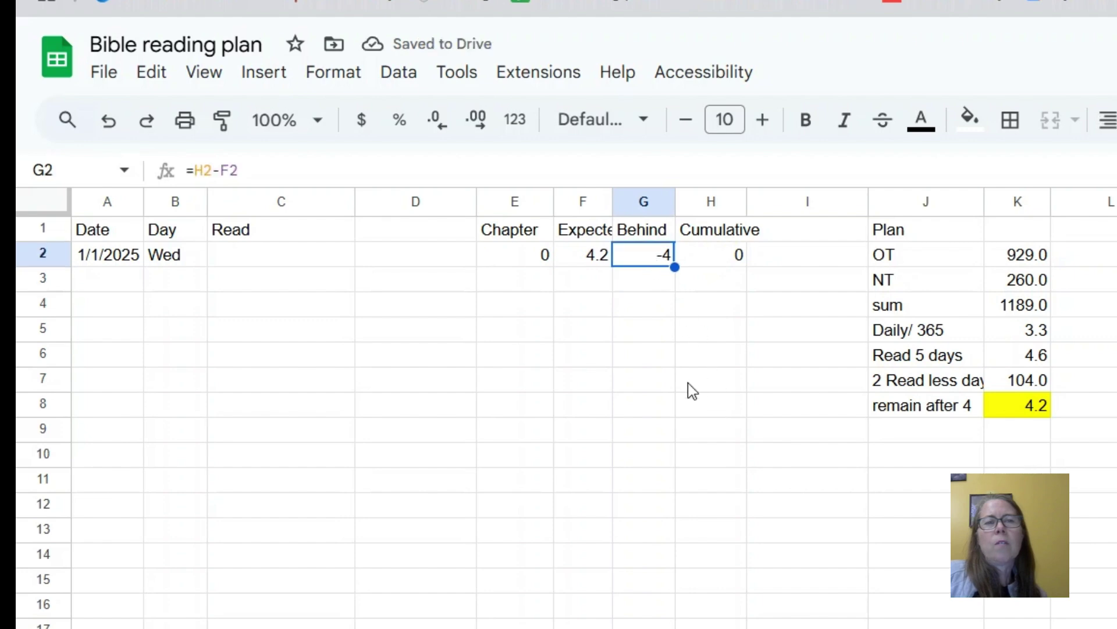
{"action": "left_click", "coordinate": [713, 256]}
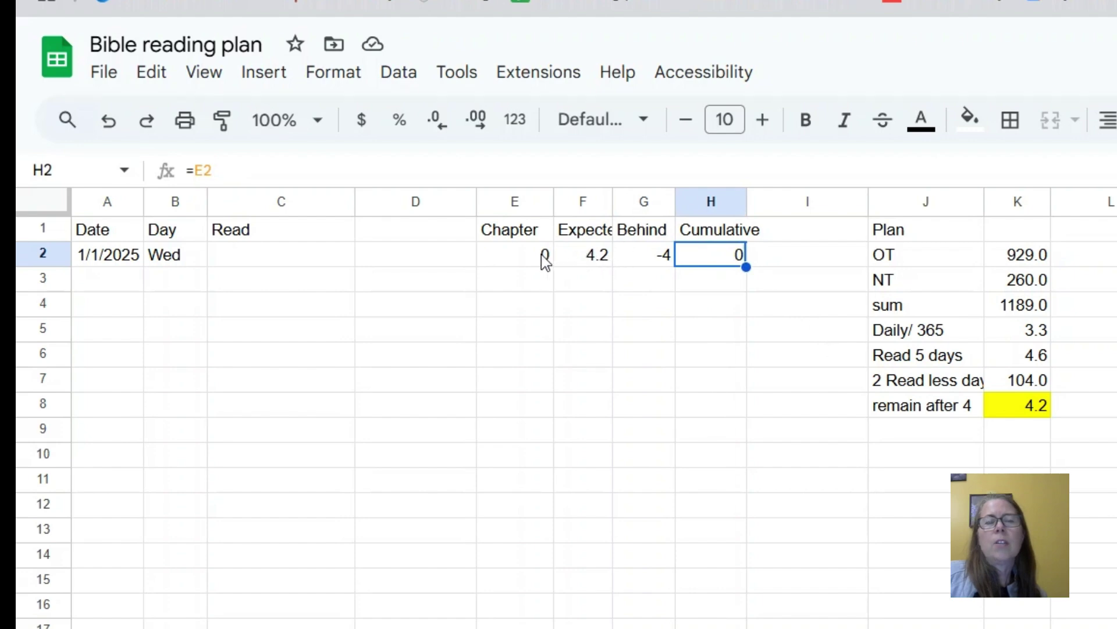
Step: Fill A3 with the following day's date using the formula =A2+1
{"action": "left_click", "coordinate": [135, 288]}
{"action": "type", "text": "1/"}
{"action": "key", "text": "BackSpace"}
{"action": "key", "text": "BackSpace"}
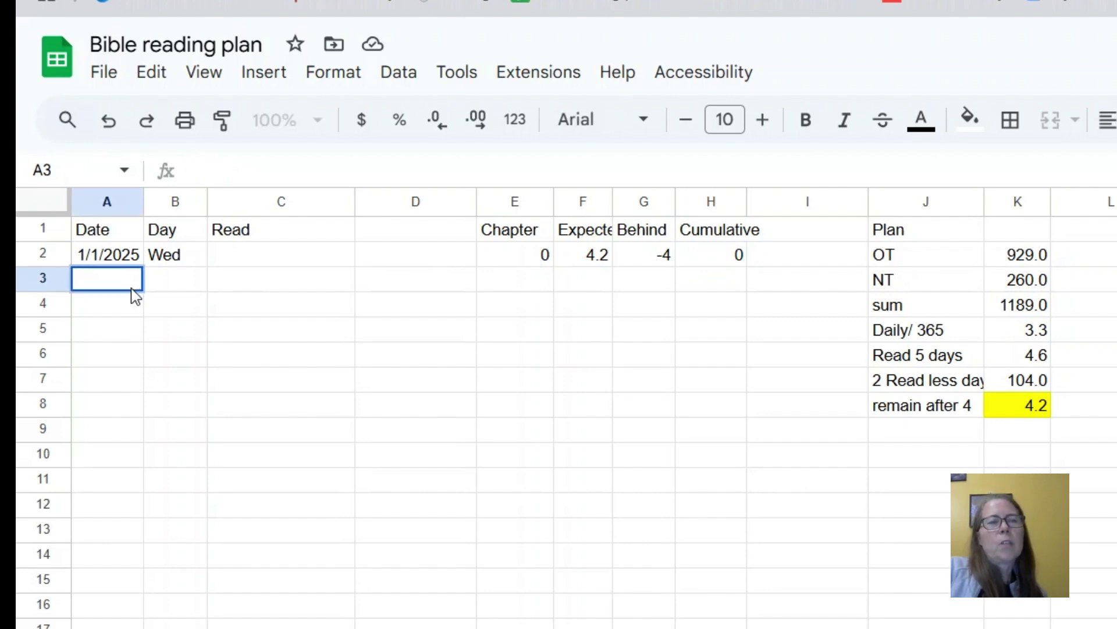
{"action": "type", "text": "="}
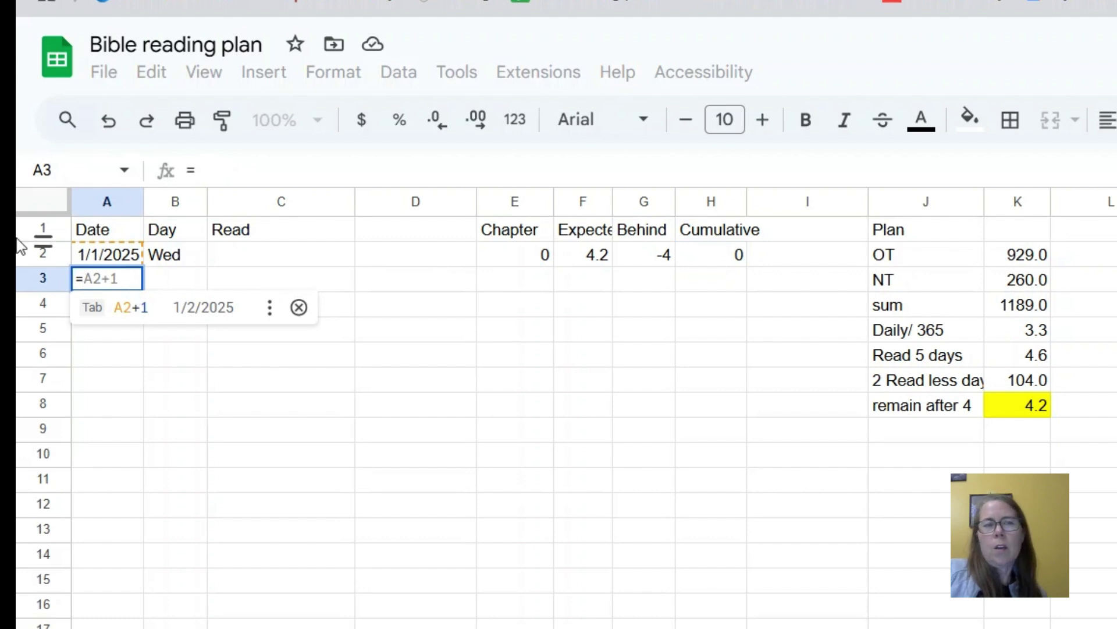
{"action": "key", "text": "Tab"}
Step: Enter Thurs as the day in B3
{"action": "left_click", "coordinate": [149, 280]}
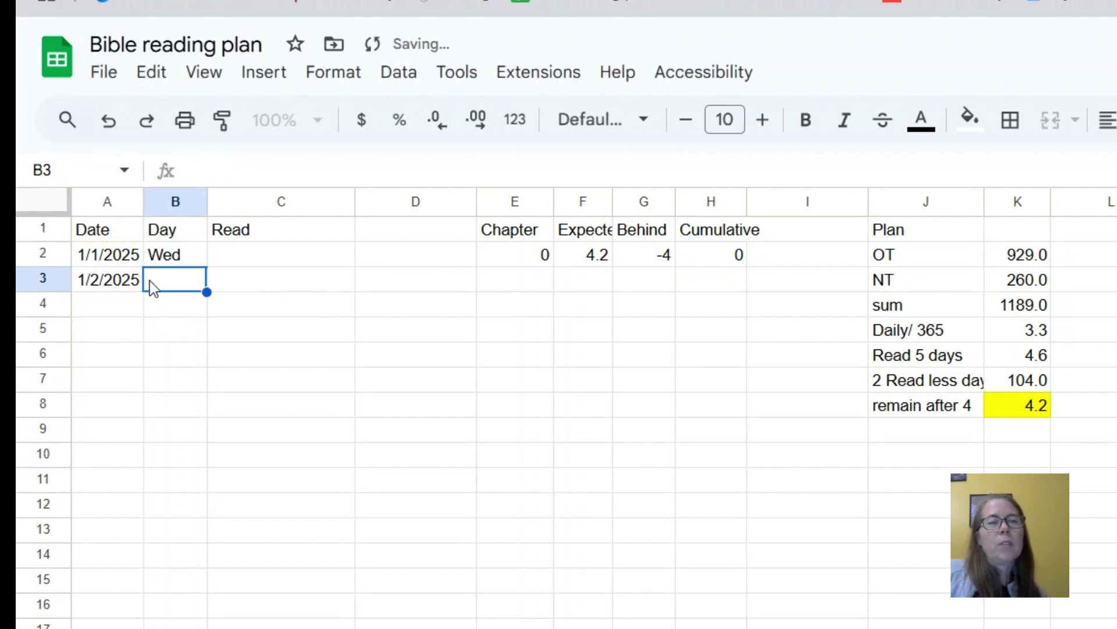
{"action": "type", "text": "Thr"}
{"action": "key", "text": "BackSpace"}
{"action": "type", "text": "u"}
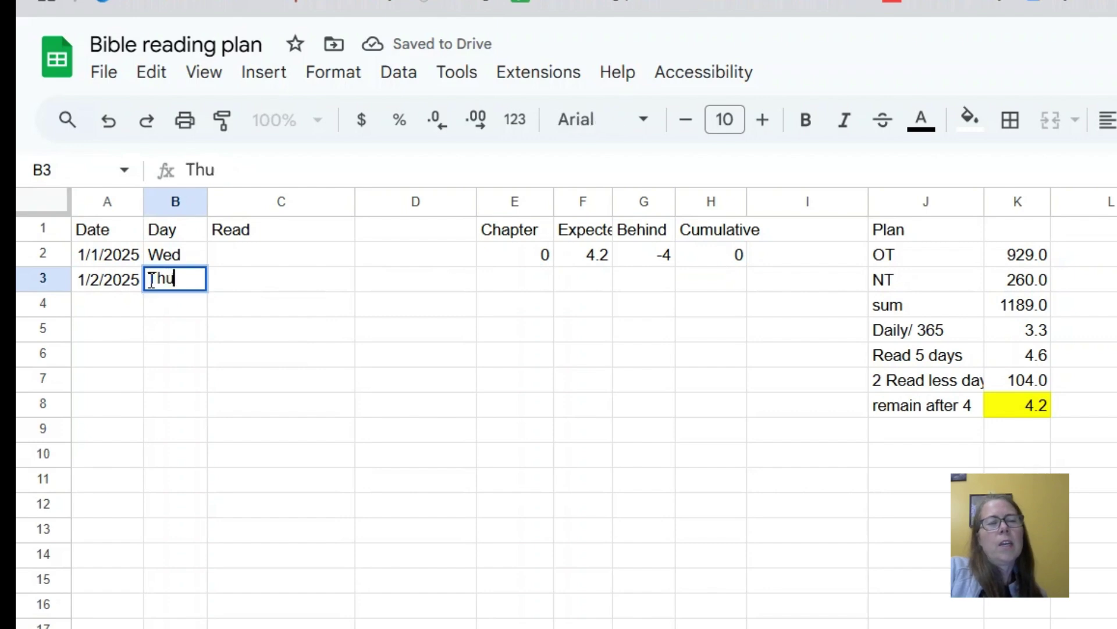
{"action": "type", "text": "rs"}
{"action": "key", "text": "Tab"}
Step: Enter 0 as the number of chapters read in E3 for Thursday
{"action": "key", "text": "Tab"}
{"action": "key", "text": "Tab"}
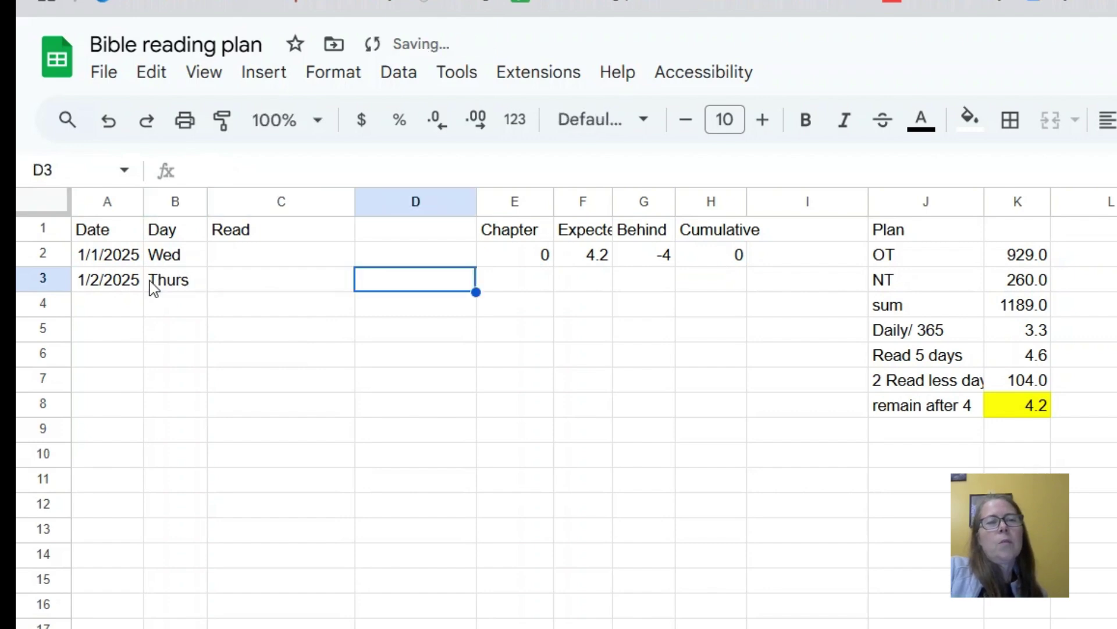
{"action": "type", "text": "0"}
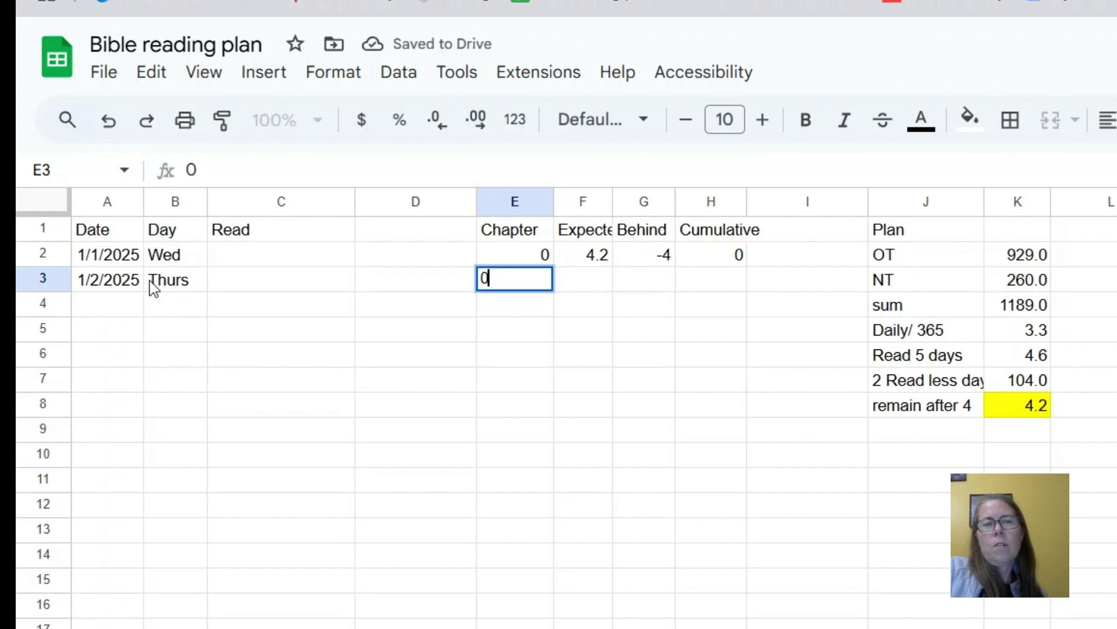
{"action": "key", "text": "Tab"}
Step: Calculate Thursday's expected chapters in F3 by adding the daily target to the previous day's value with =F2+K8
{"action": "type", "text": "="}
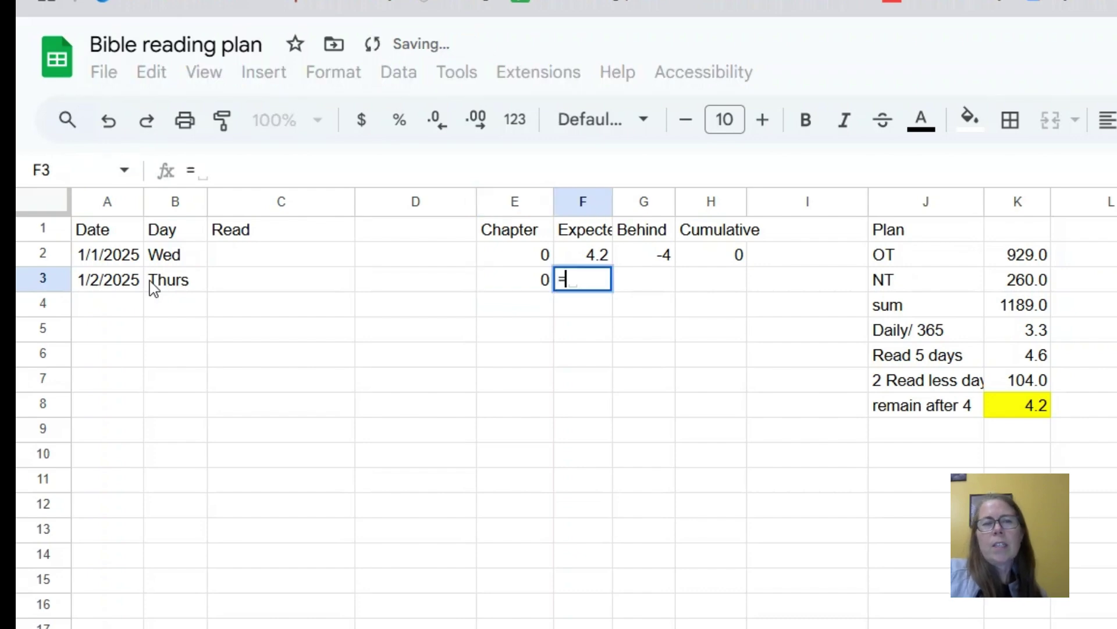
{"action": "left_click", "coordinate": [589, 255]}
{"action": "type", "text": "+"}
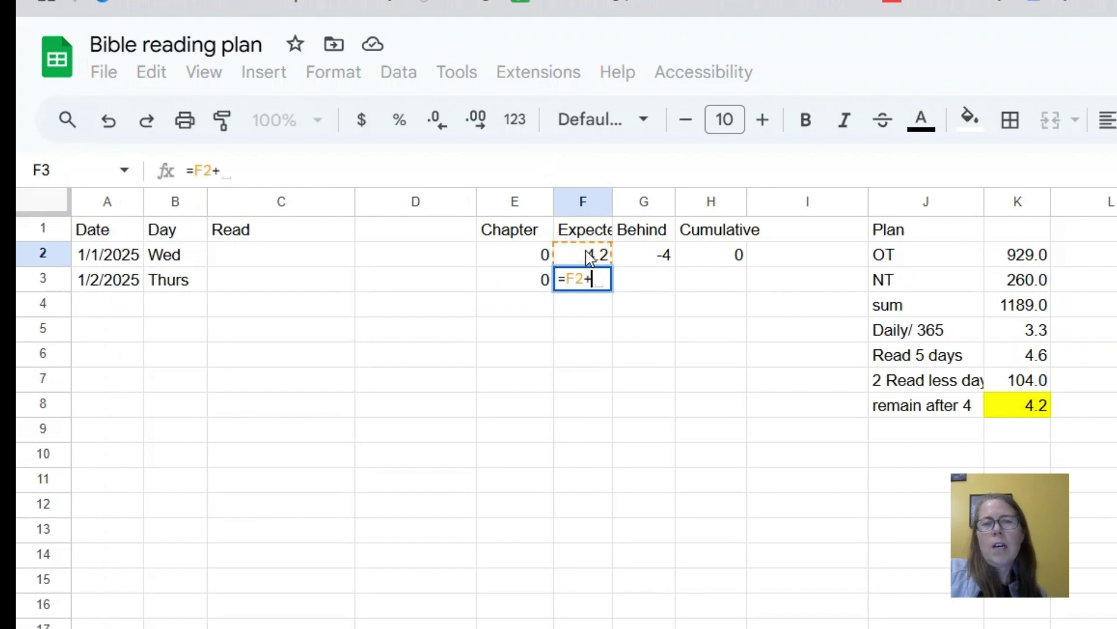
{"action": "left_click", "coordinate": [1005, 410]}
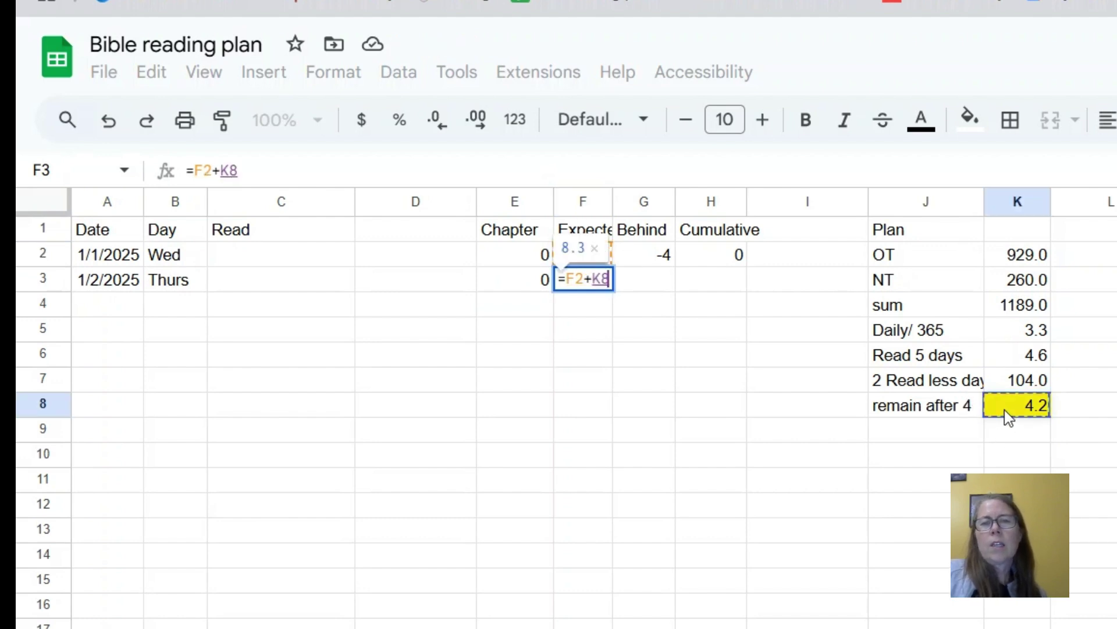
{"action": "key", "text": "Return"}
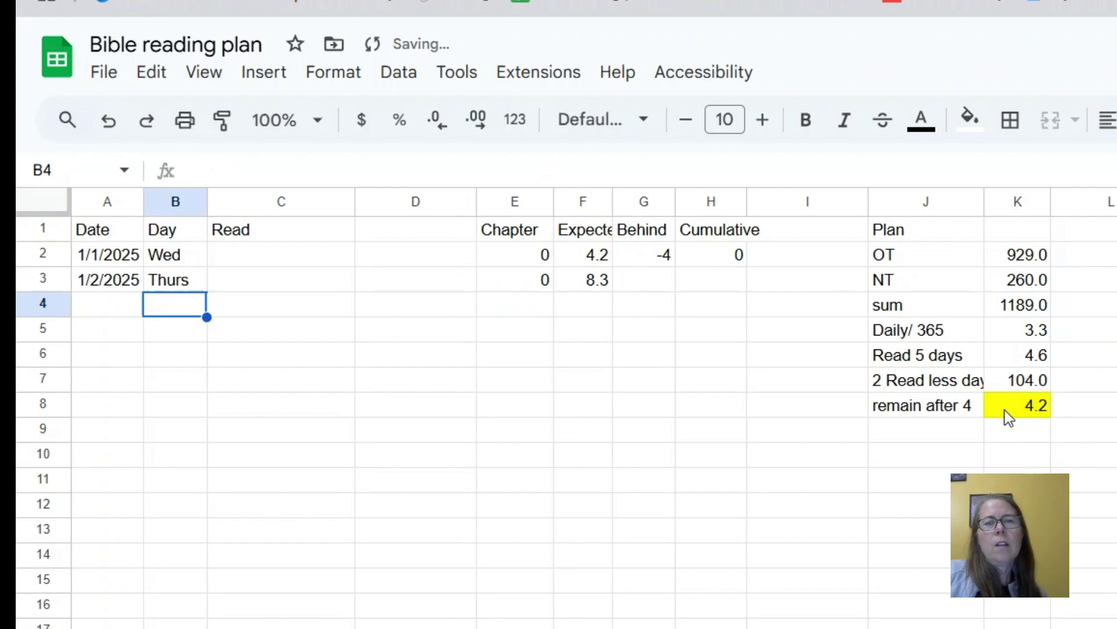
Step: Lock the row of the daily target reference in F3 by changing the formula to =F2+K$8
{"action": "left_click", "coordinate": [1004, 409]}
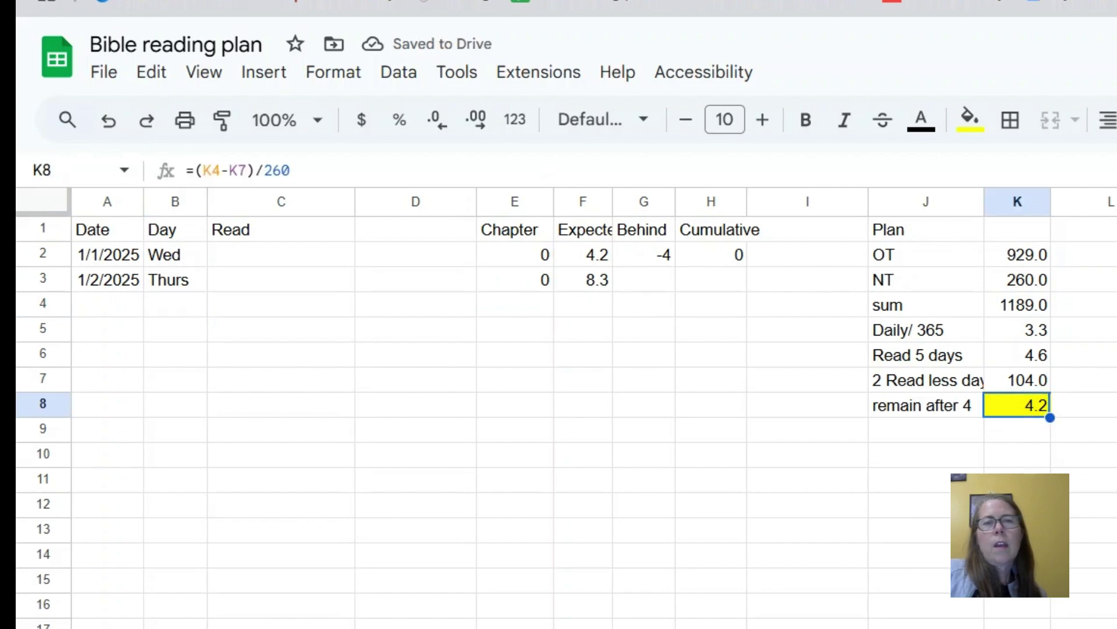
{"action": "left_click", "coordinate": [908, 504]}
{"action": "left_click", "coordinate": [1012, 414]}
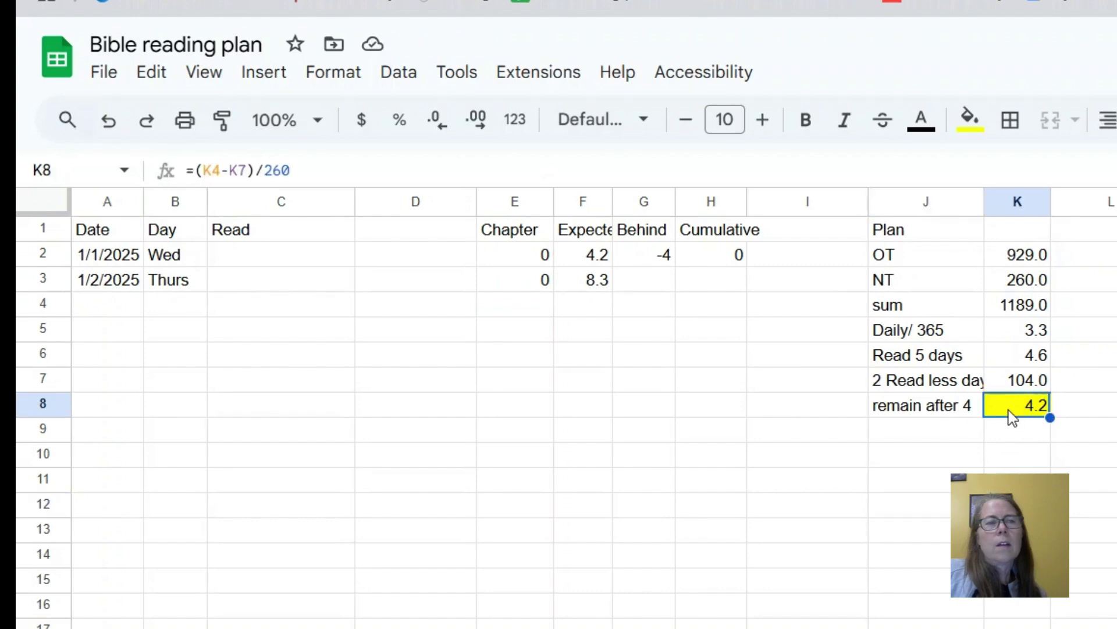
{"action": "left_click", "coordinate": [605, 284]}
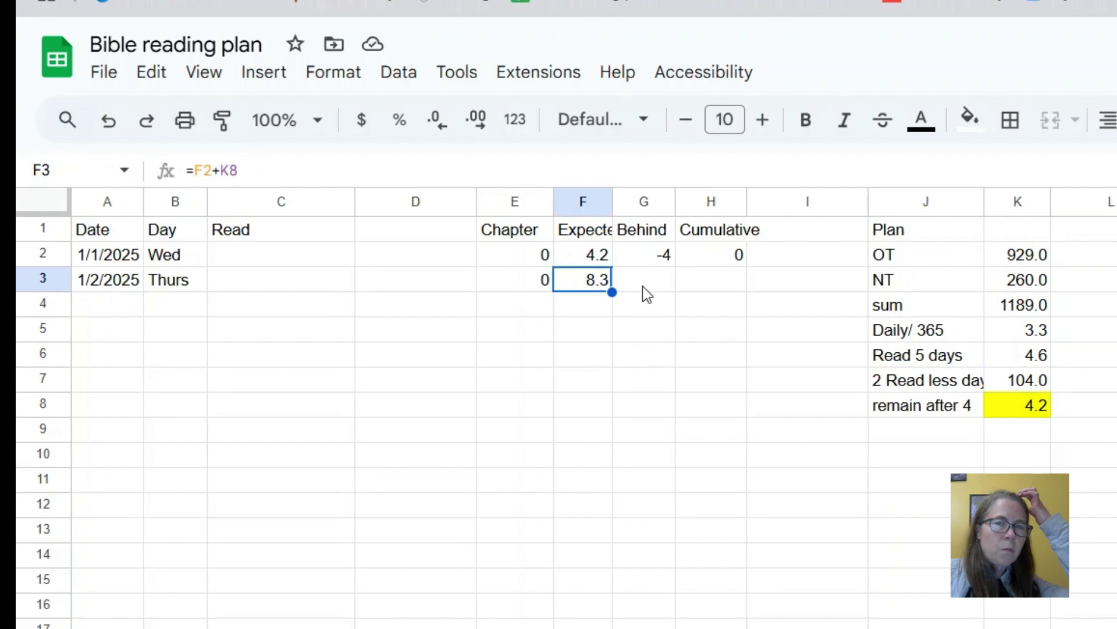
{"action": "left_click", "coordinate": [1024, 436]}
{"action": "left_click", "coordinate": [1021, 473]}
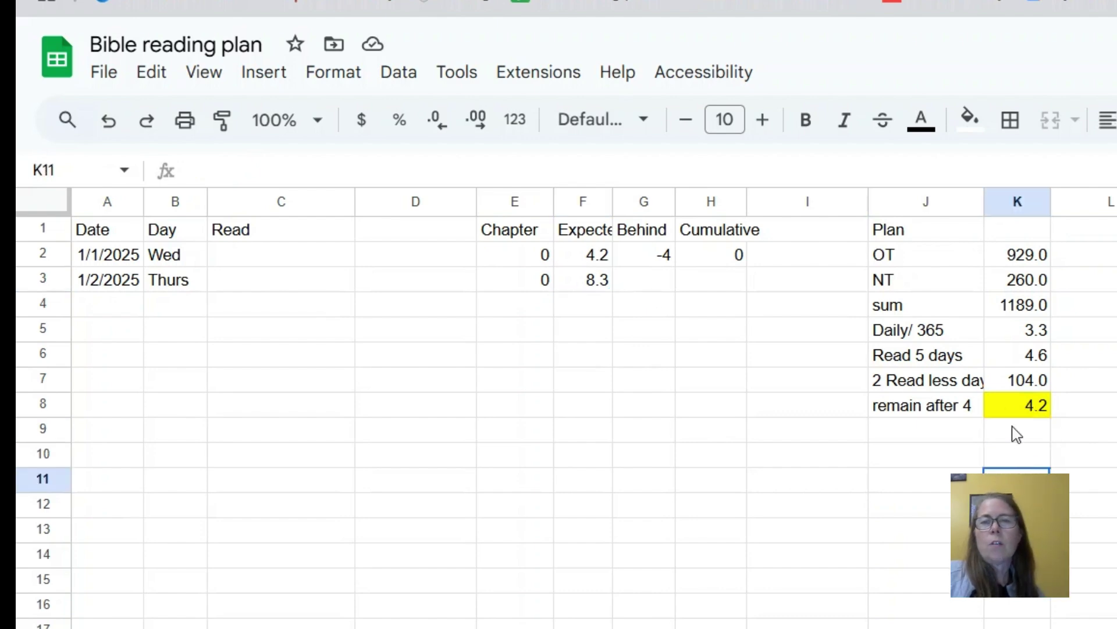
{"action": "left_click", "coordinate": [1013, 407]}
{"action": "left_click", "coordinate": [581, 284]}
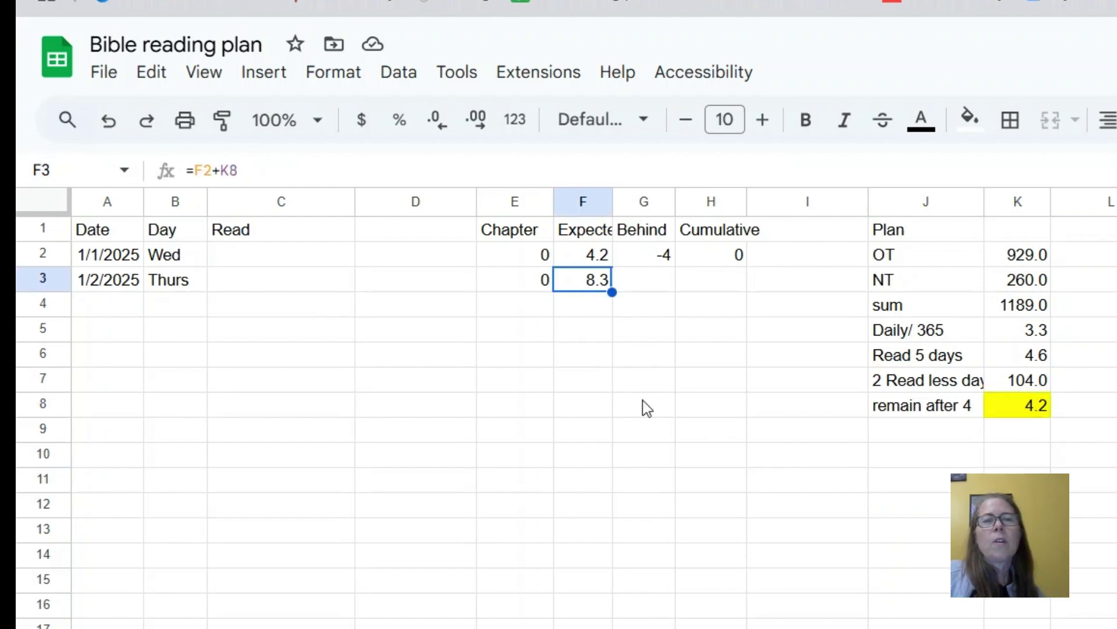
{"action": "left_click", "coordinate": [231, 168]}
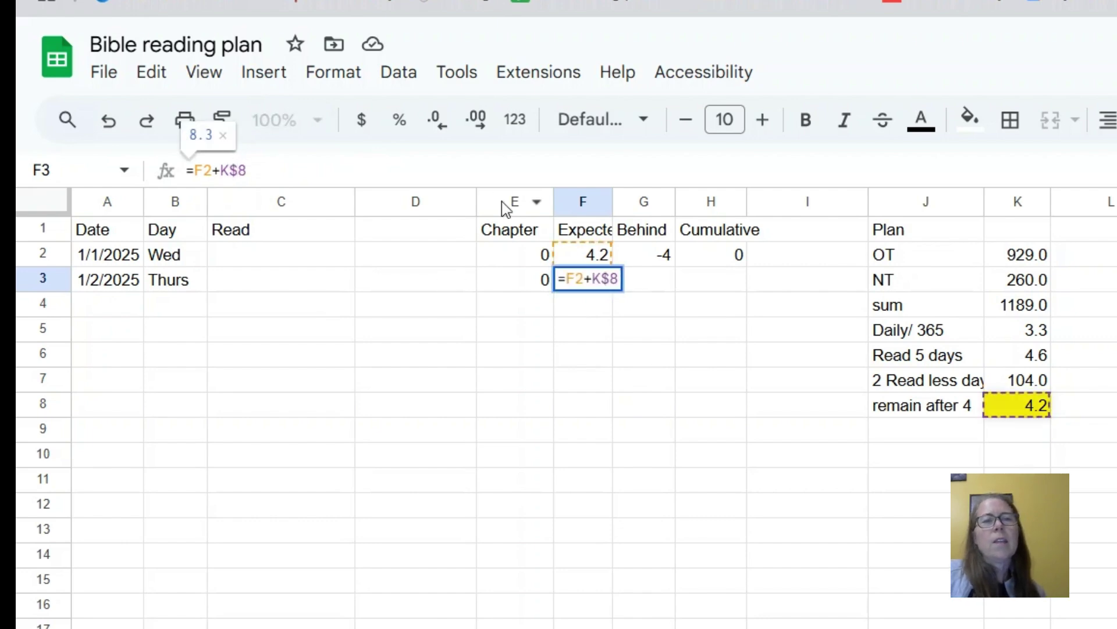
{"action": "left_click", "coordinate": [582, 330]}
{"action": "double_click", "coordinate": [595, 282]}
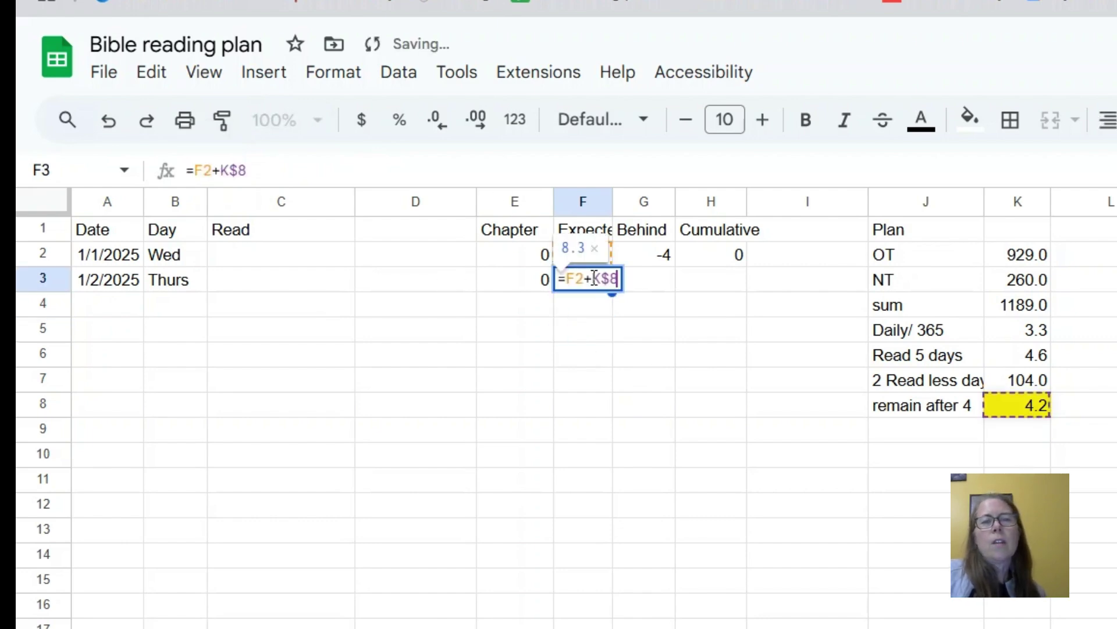
{"action": "key", "text": "Return"}
{"action": "left_click", "coordinate": [1022, 410]}
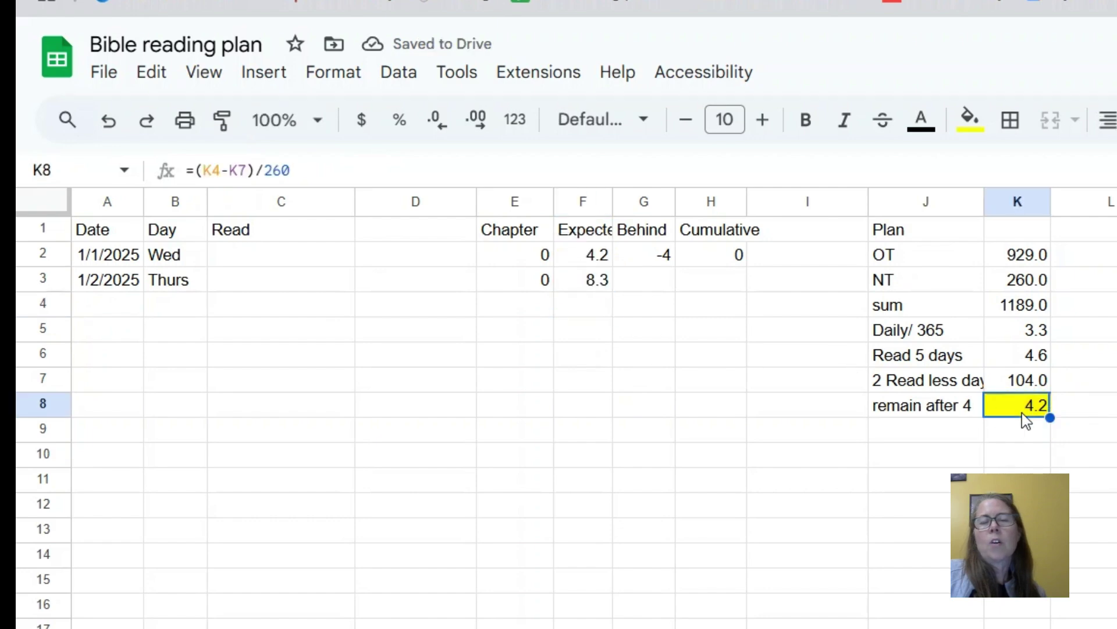
Step: Calculate Thursday's Behind value in G3 as cumulative minus expected chapters with the formula =H3-F3
{"action": "left_click", "coordinate": [642, 282]}
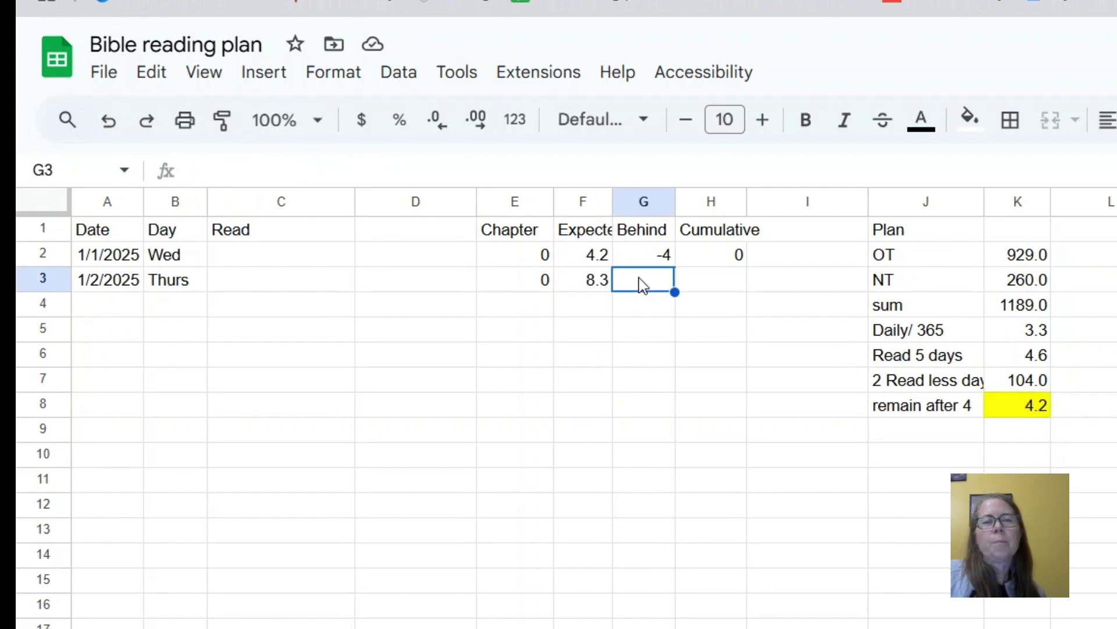
{"action": "type", "text": "="}
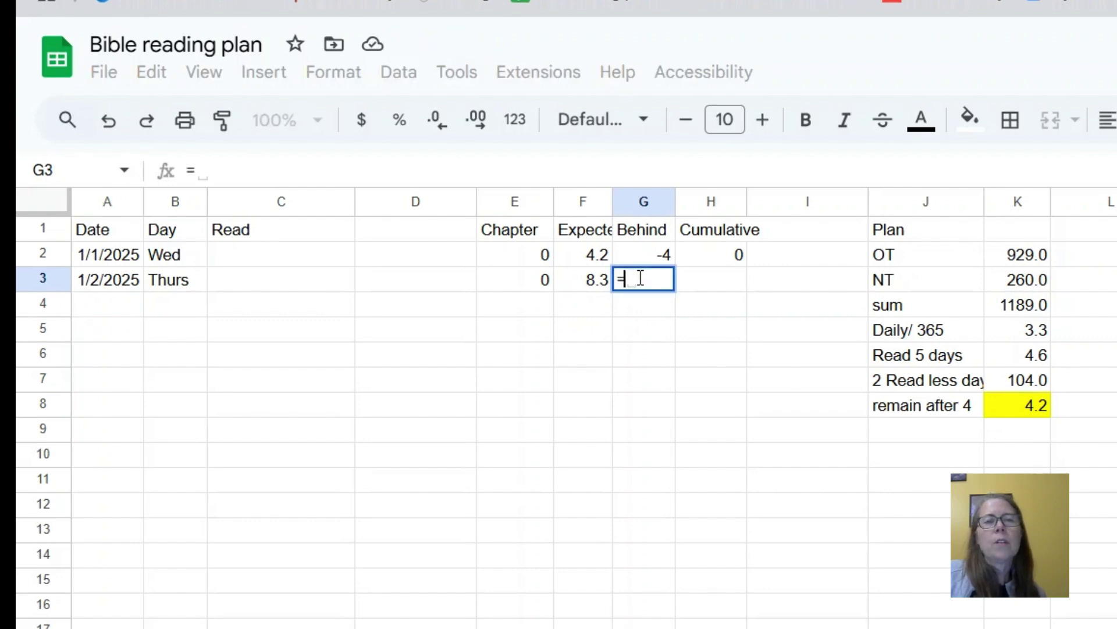
{"action": "left_click", "coordinate": [725, 290]}
{"action": "type", "text": "-"}
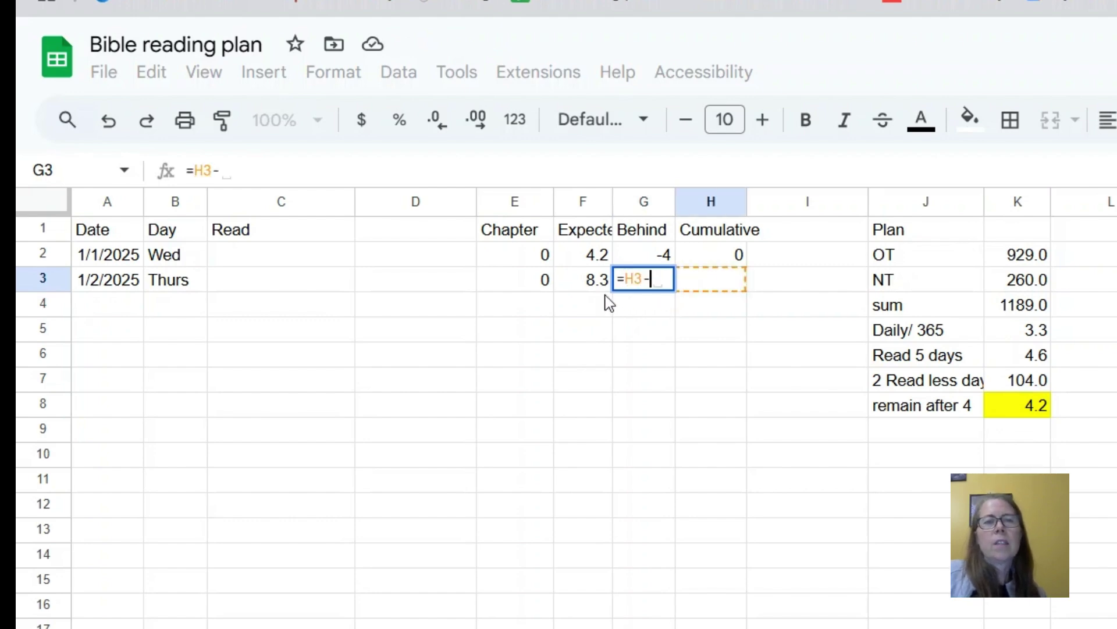
{"action": "left_click", "coordinate": [593, 287]}
{"action": "key", "text": "Return"}
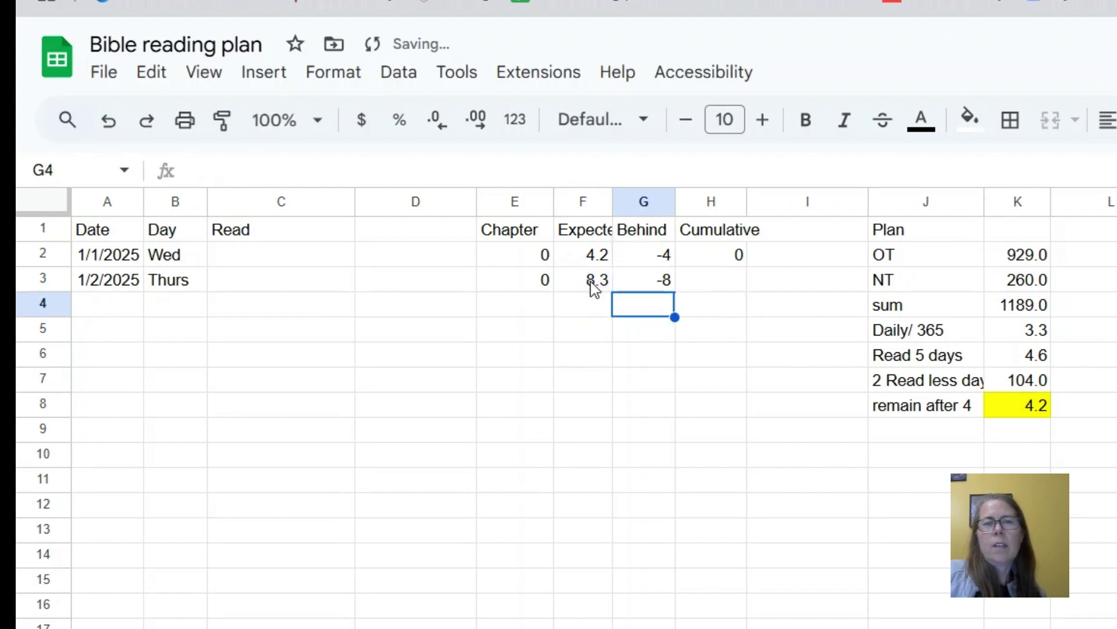
Step: Calculate Thursday's Cumulative value in H3 as the previous cumulative plus chapters read with the formula =H2+E3
{"action": "left_click", "coordinate": [714, 287]}
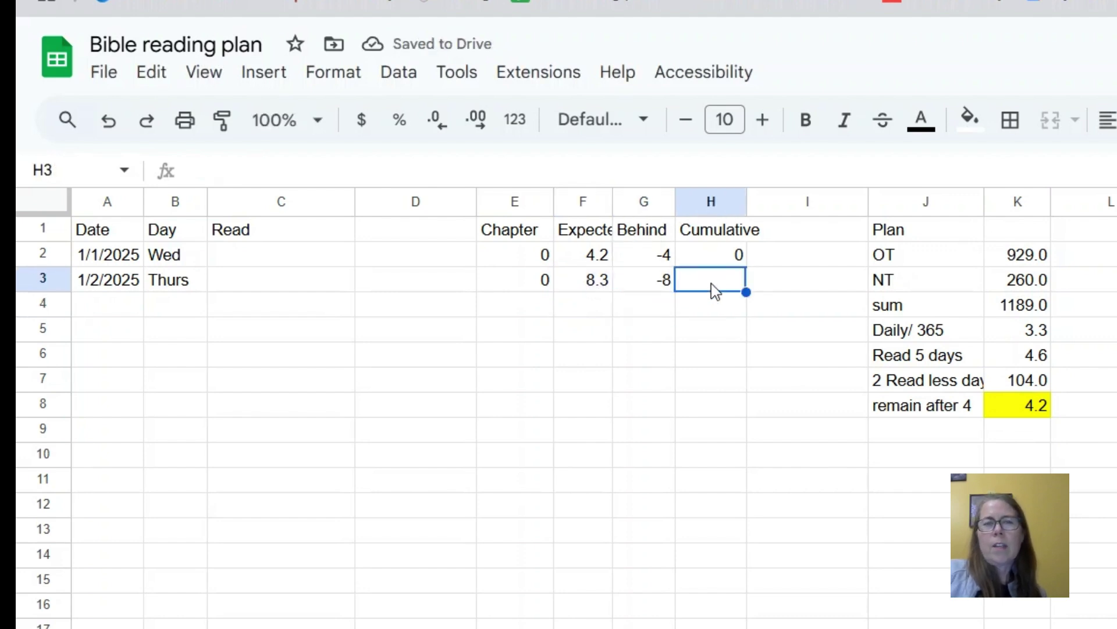
{"action": "type", "text": "="}
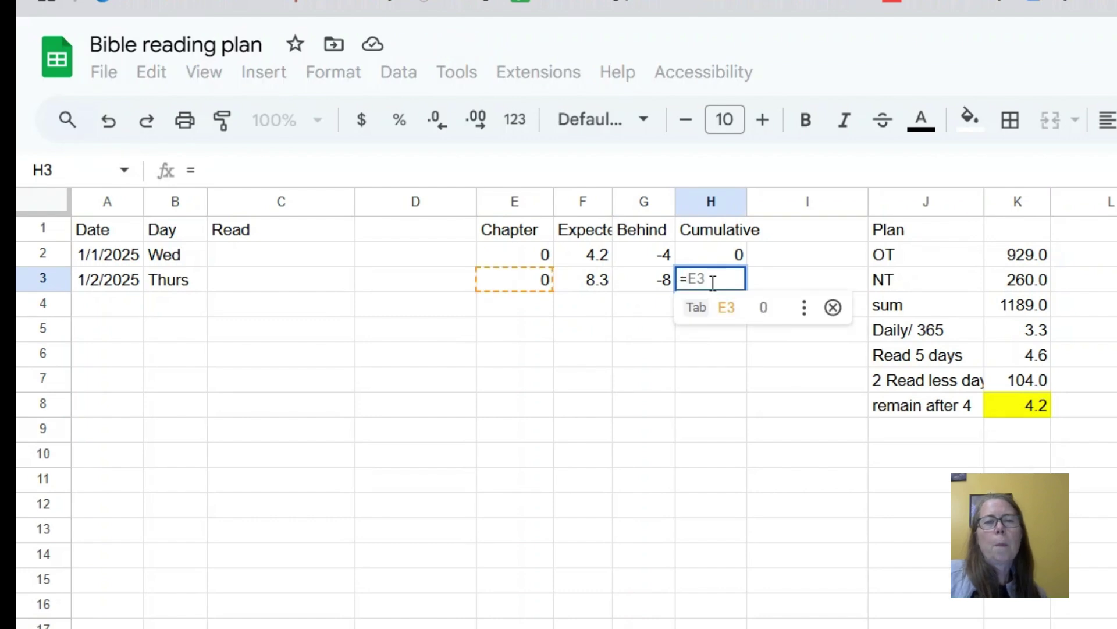
{"action": "left_click", "coordinate": [727, 260]}
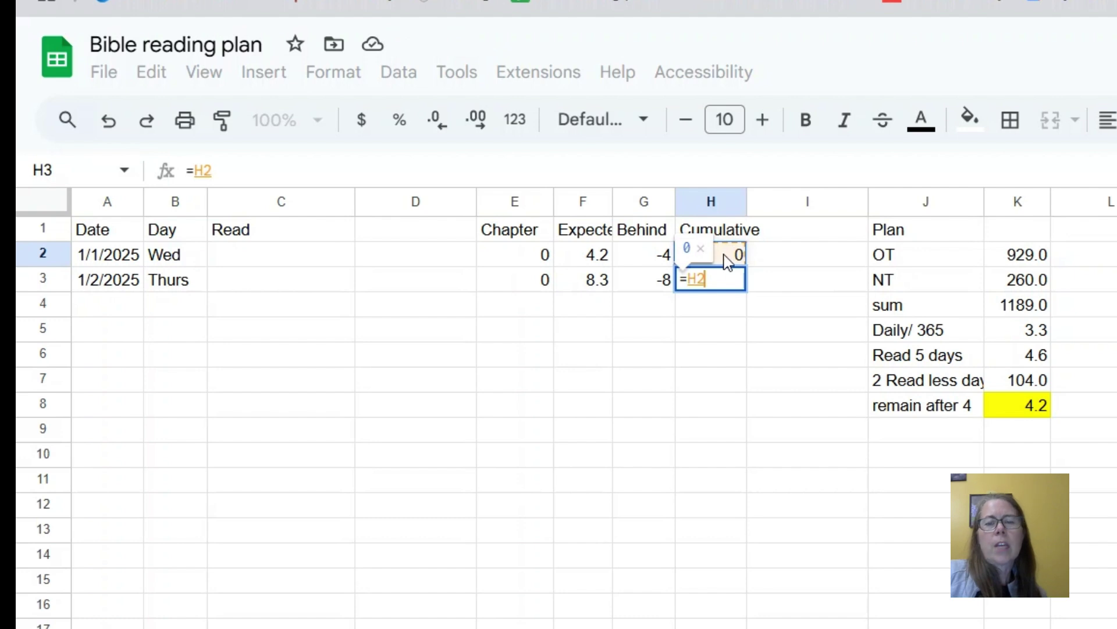
{"action": "type", "text": "+"}
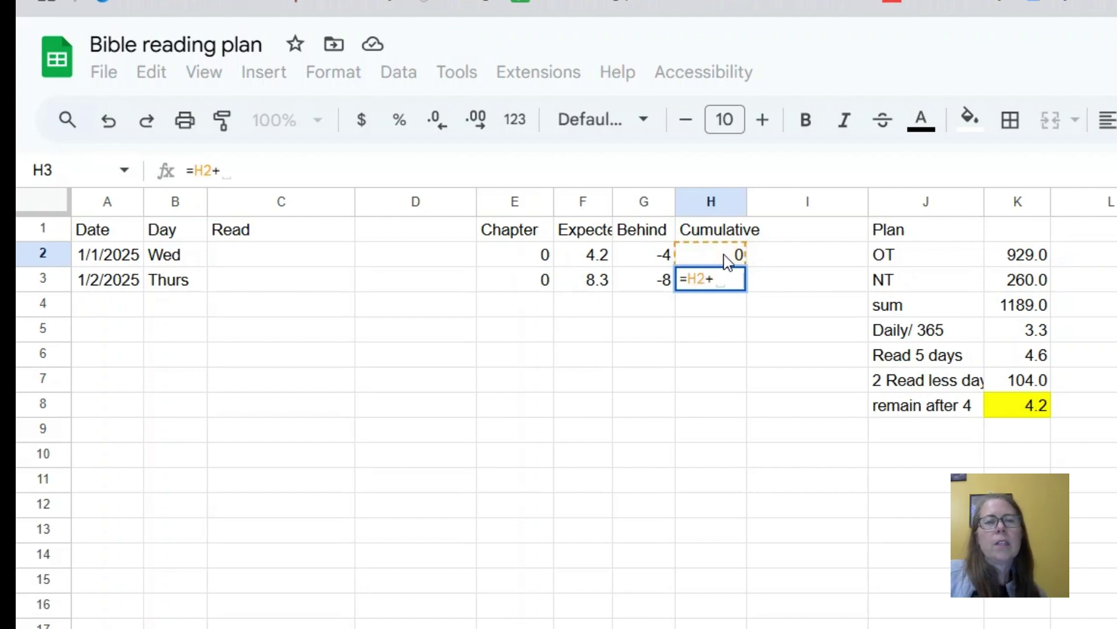
{"action": "left_click", "coordinate": [543, 279]}
{"action": "key", "text": "Return"}
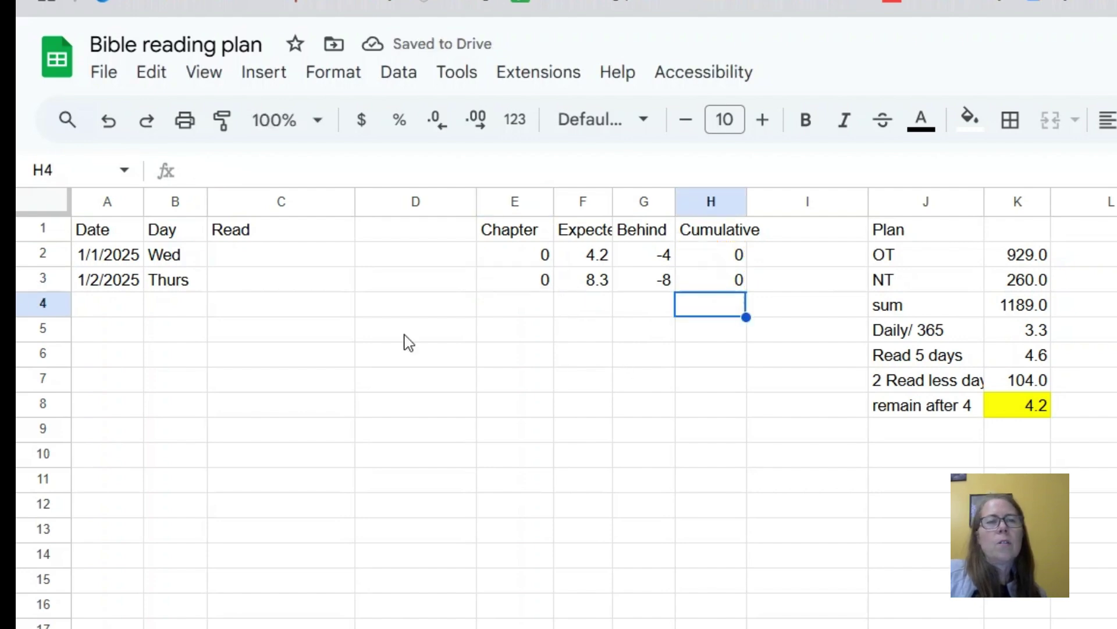
Step: Copy the Thursday row A3:H3 and paste it into row 4, starting at A4
{"action": "left_click_drag", "start_coordinate": [114, 288], "coordinate": [711, 280]}
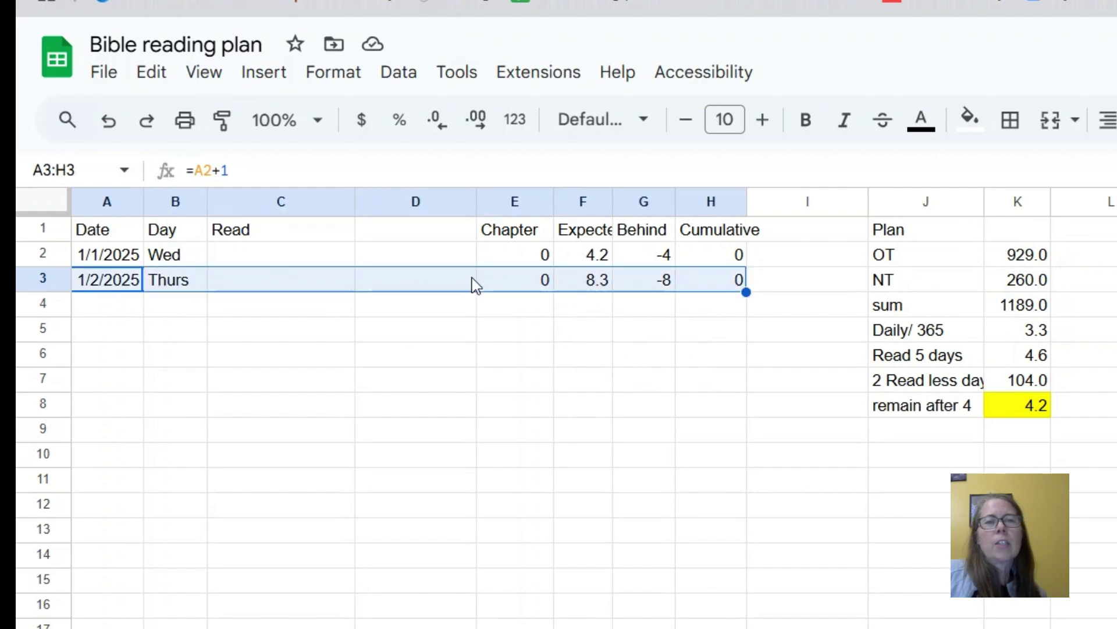
{"action": "right_click", "coordinate": [424, 288]}
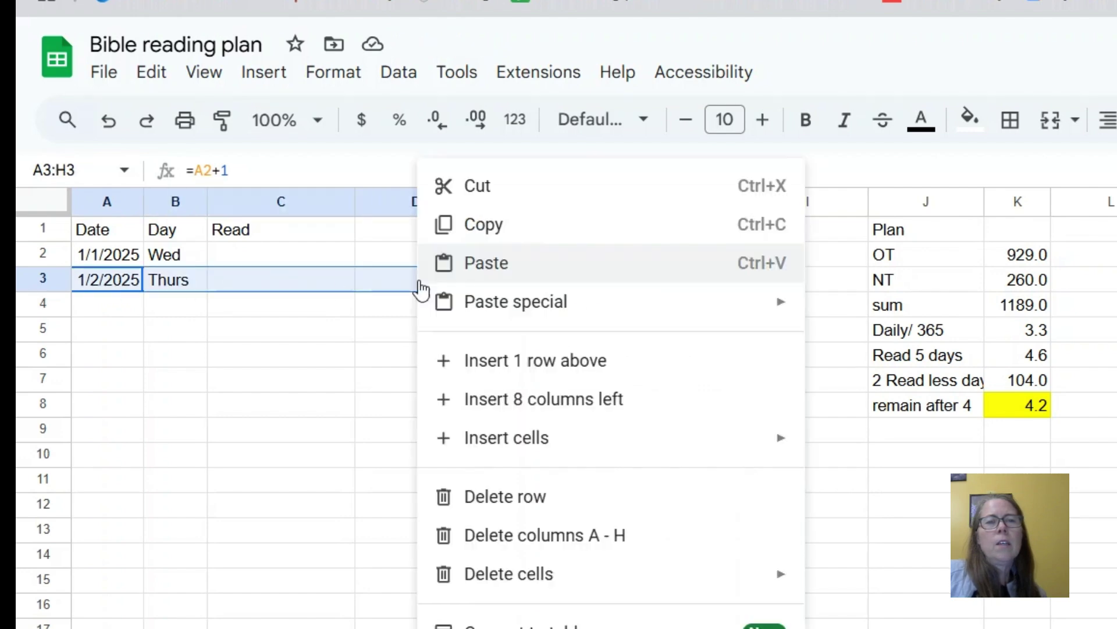
{"action": "left_click", "coordinate": [445, 228]}
{"action": "right_click", "coordinate": [126, 312]}
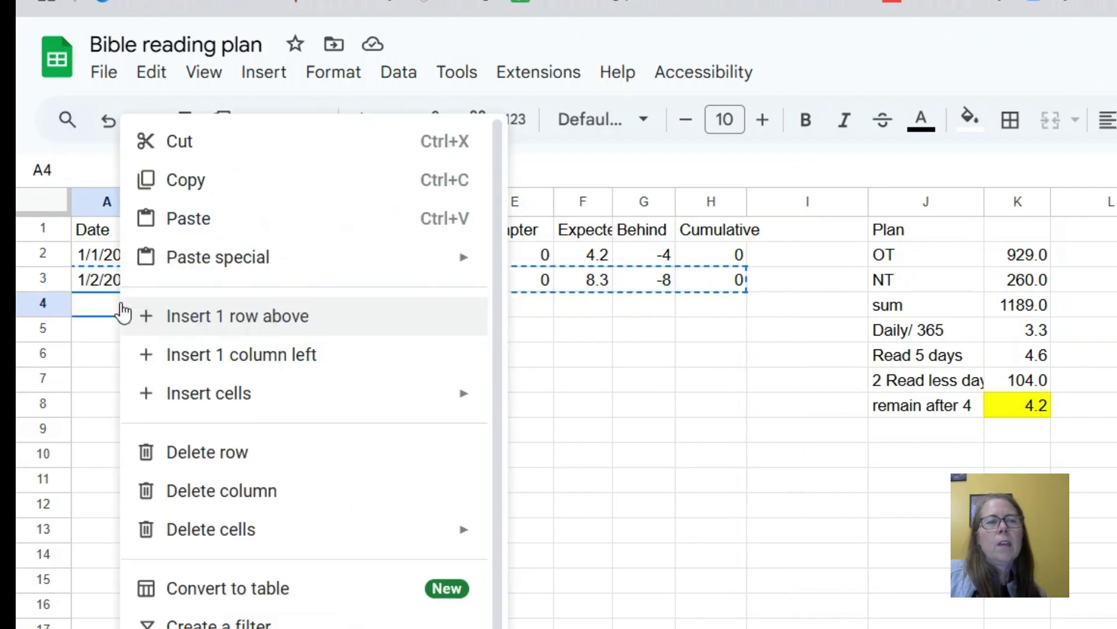
{"action": "left_click", "coordinate": [209, 219]}
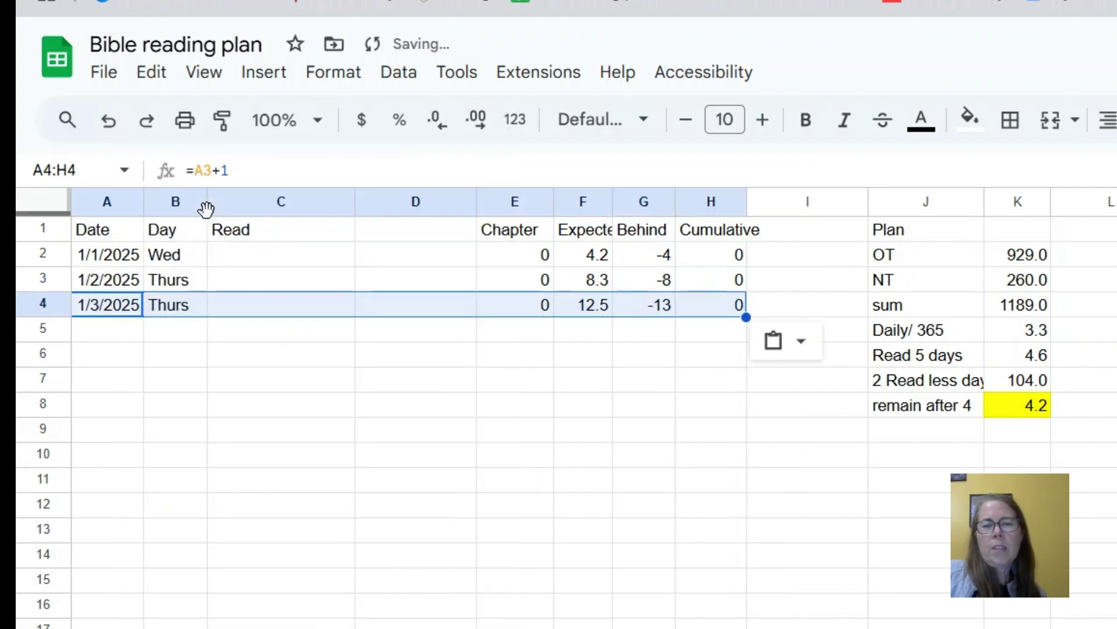
Step: Replace the day in B4 with Fri
{"action": "left_click", "coordinate": [313, 405]}
{"action": "left_click", "coordinate": [192, 302]}
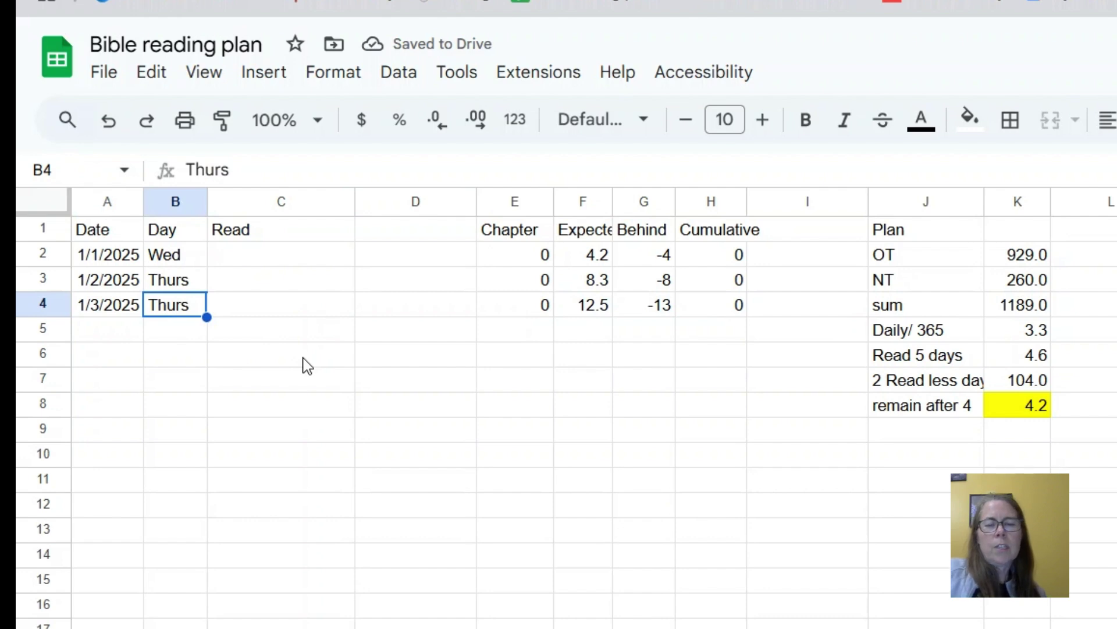
{"action": "type", "text": "Fri"}
{"action": "left_click", "coordinate": [304, 363]}
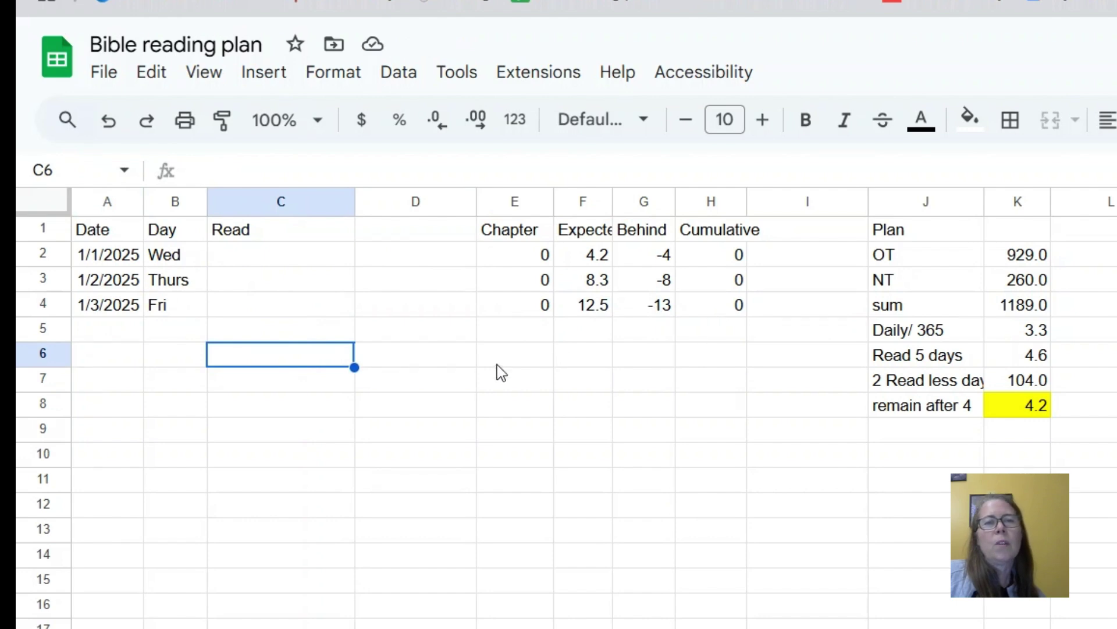
Step: Enter Matt 1-3 as the first sample reading for Wednesday in C2
{"action": "left_click", "coordinate": [335, 259]}
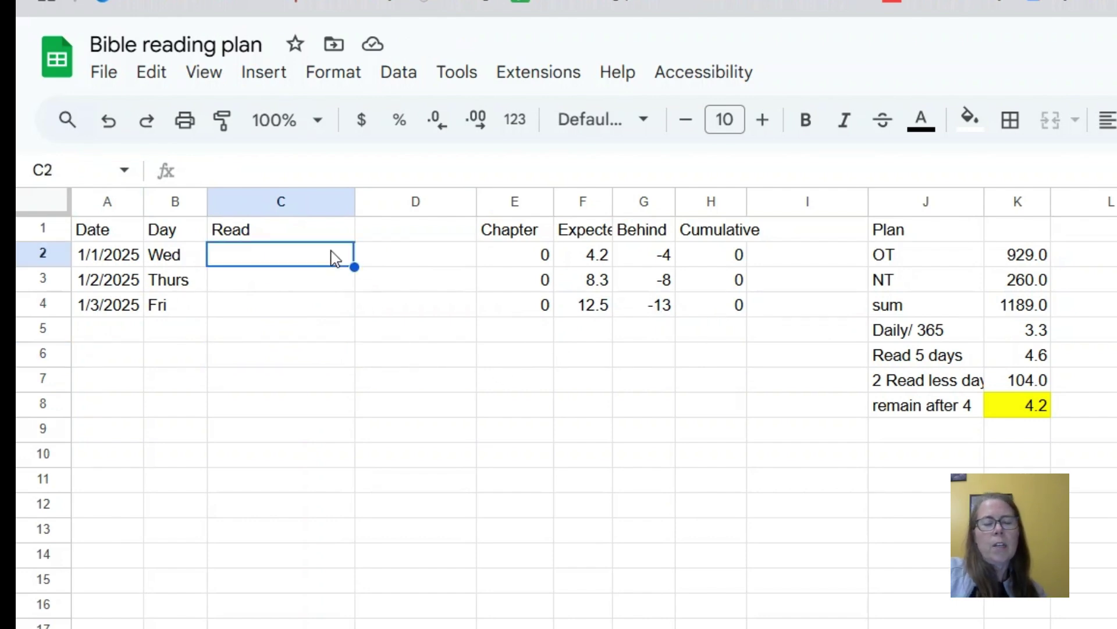
{"action": "type", "text": "Matt 103"}
{"action": "key", "text": "BackSpace"}
{"action": "key", "text": "BackSpace"}
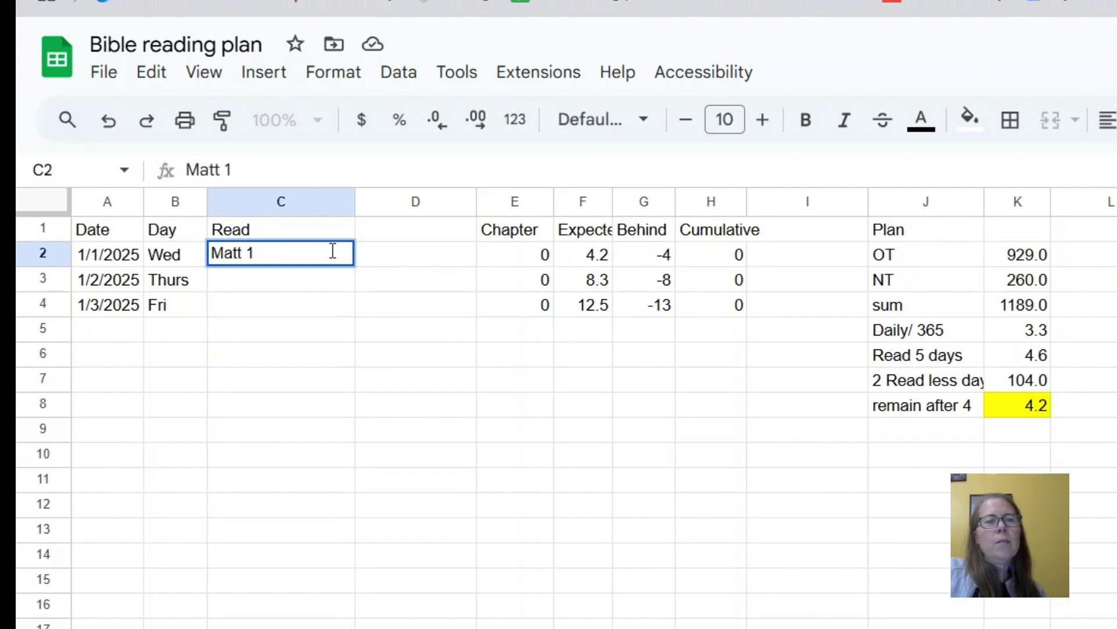
{"action": "type", "text": "-3"}
{"action": "key", "text": "Tab"}
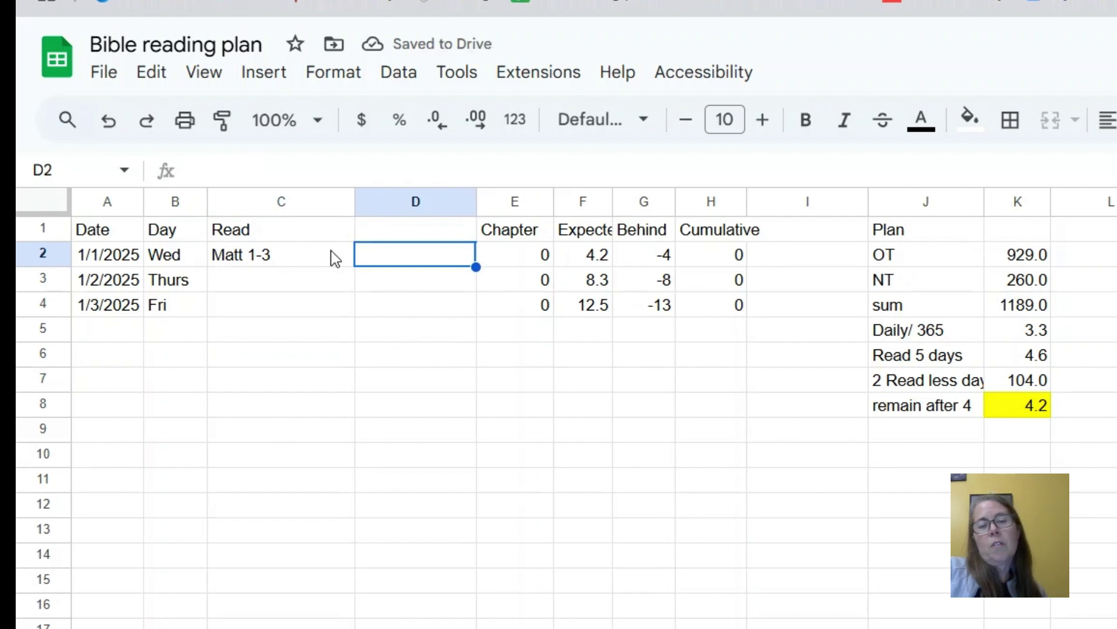
Step: Enter Isa 1-3 as Wednesday's second reading in D2 and 6 as the chapters read in E2
{"action": "type", "text": "Isa"}
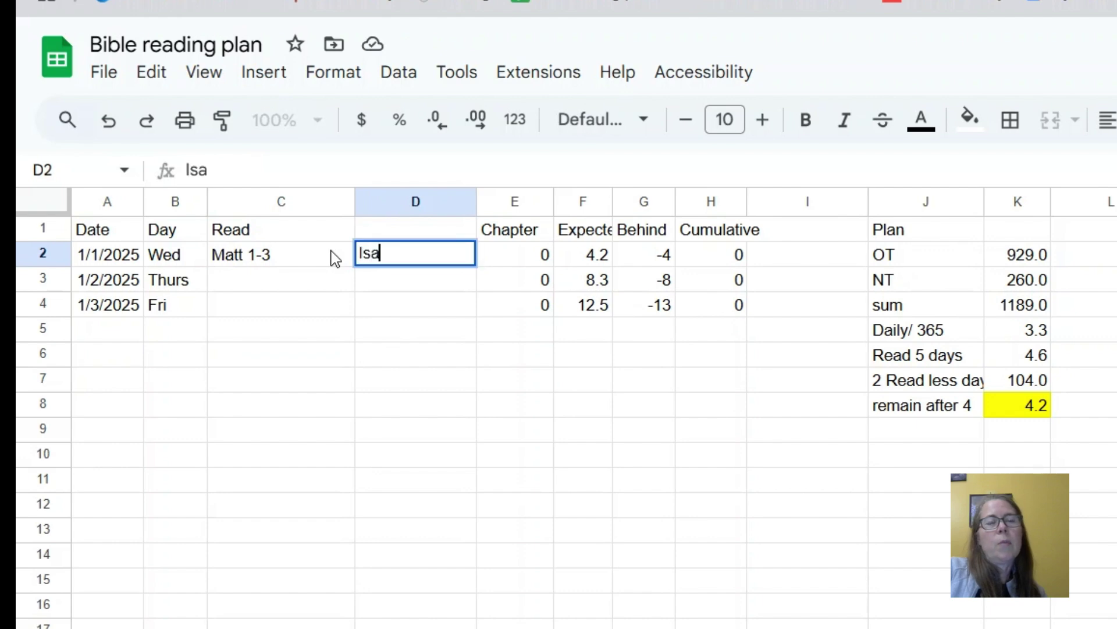
{"action": "type", "text": " 10"}
{"action": "key", "text": "BackSpace"}
{"action": "type", "text": "-3"}
{"action": "key", "text": "Tab"}
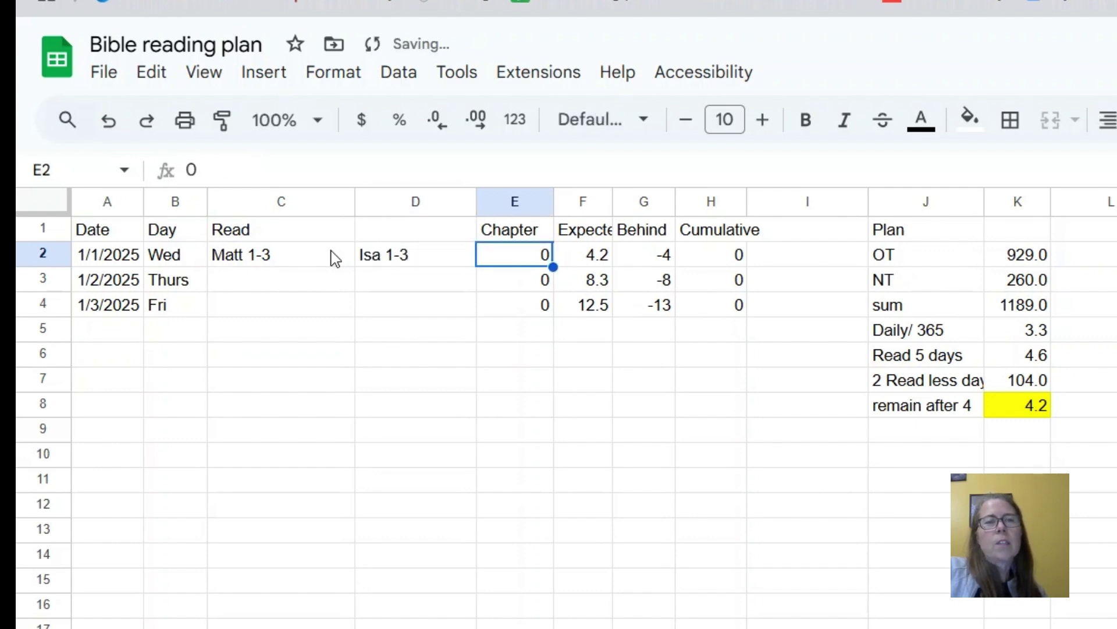
{"action": "type", "text": "6"}
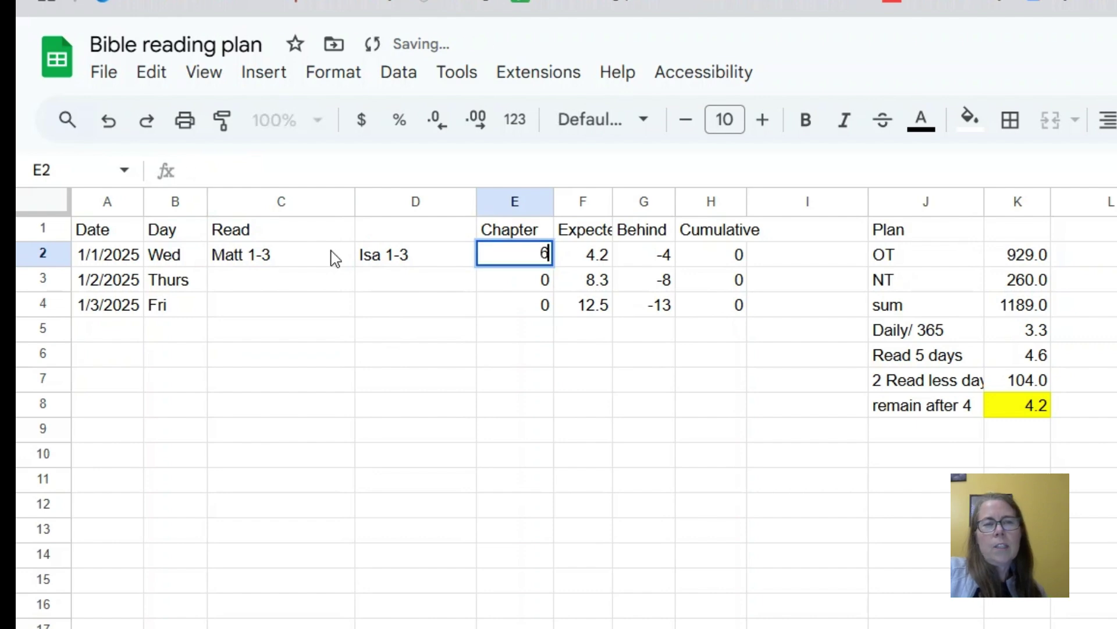
Step: Commit the 6 chapters read in E2 and check Wednesday's Behind and Cumulative formulas in G2 and H2
{"action": "key", "text": "Return"}
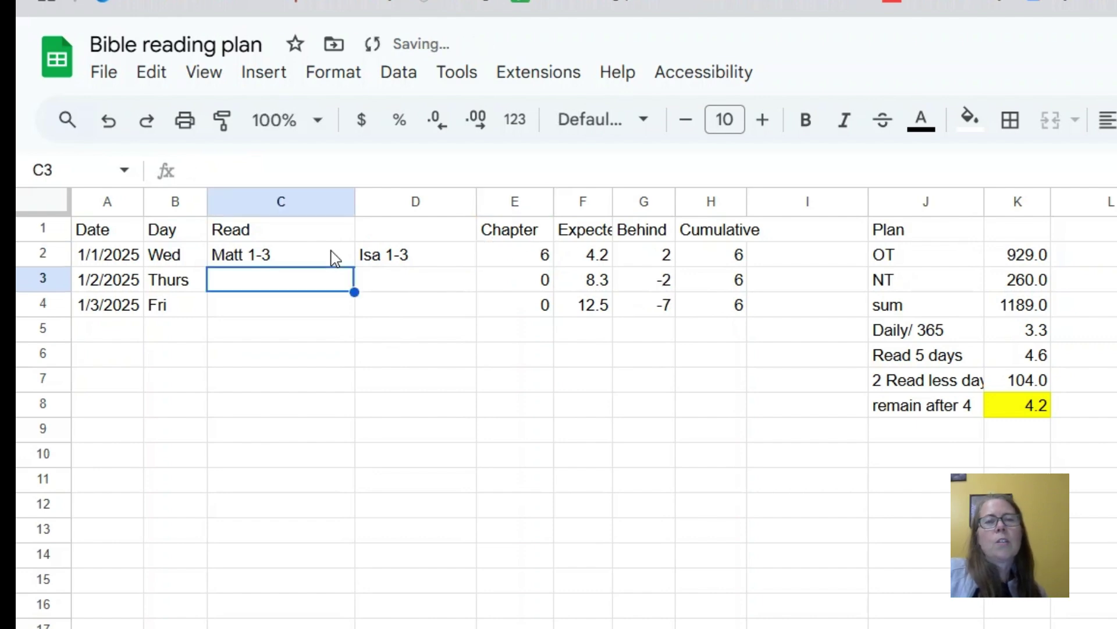
{"action": "left_click", "coordinate": [663, 260]}
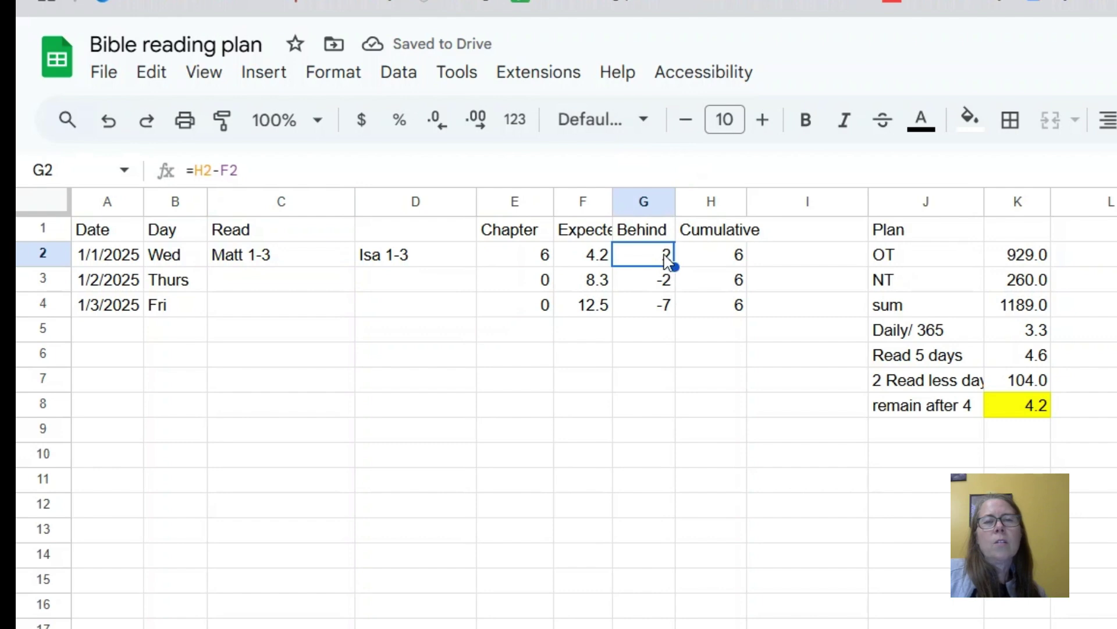
{"action": "left_click", "coordinate": [721, 256]}
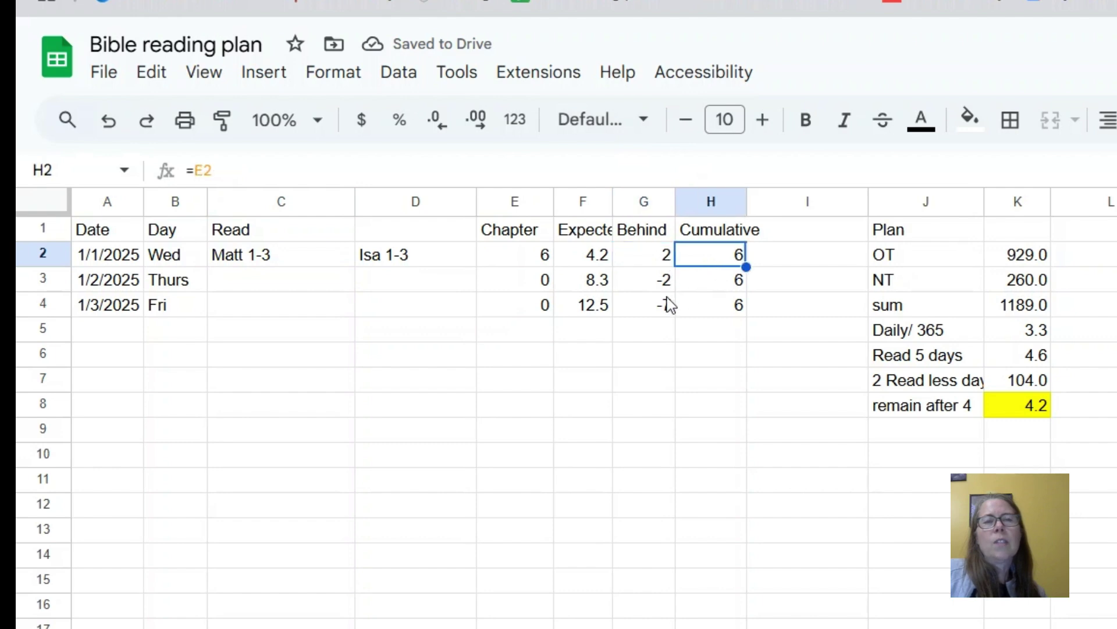
{"action": "left_click", "coordinate": [546, 289]}
{"action": "left_click", "coordinate": [542, 312]}
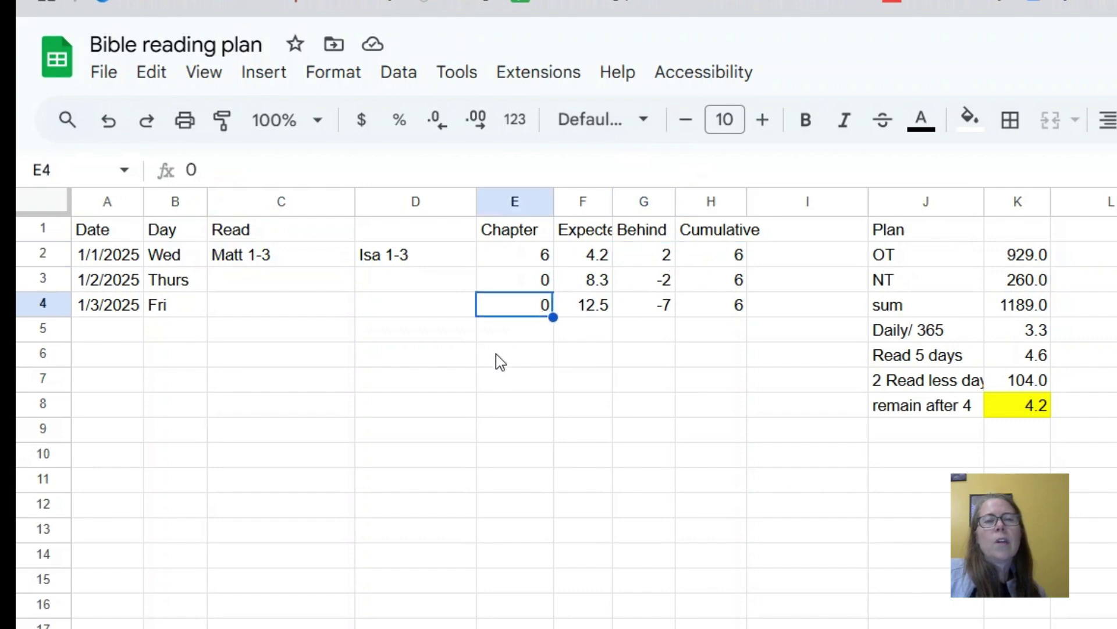
Step: Copy the Friday row A4:H4 and paste it into row 5, starting at A5
{"action": "left_click_drag", "start_coordinate": [128, 316], "coordinate": [417, 317]}
{"action": "left_click", "coordinate": [282, 355]}
{"action": "left_click_drag", "start_coordinate": [135, 310], "coordinate": [742, 312]}
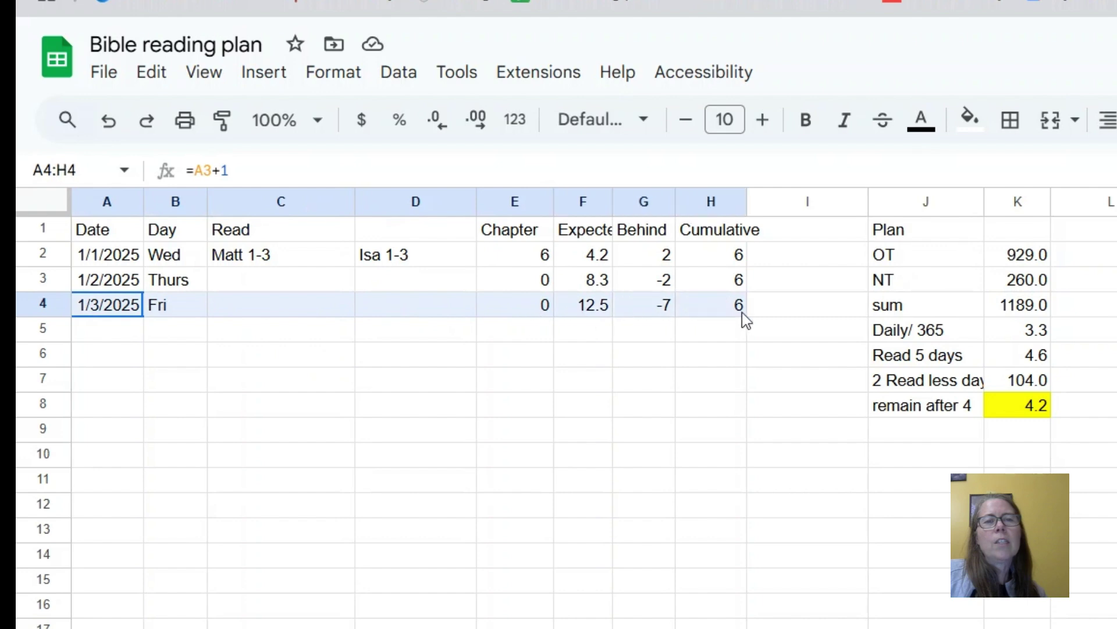
{"action": "right_click", "coordinate": [347, 301]}
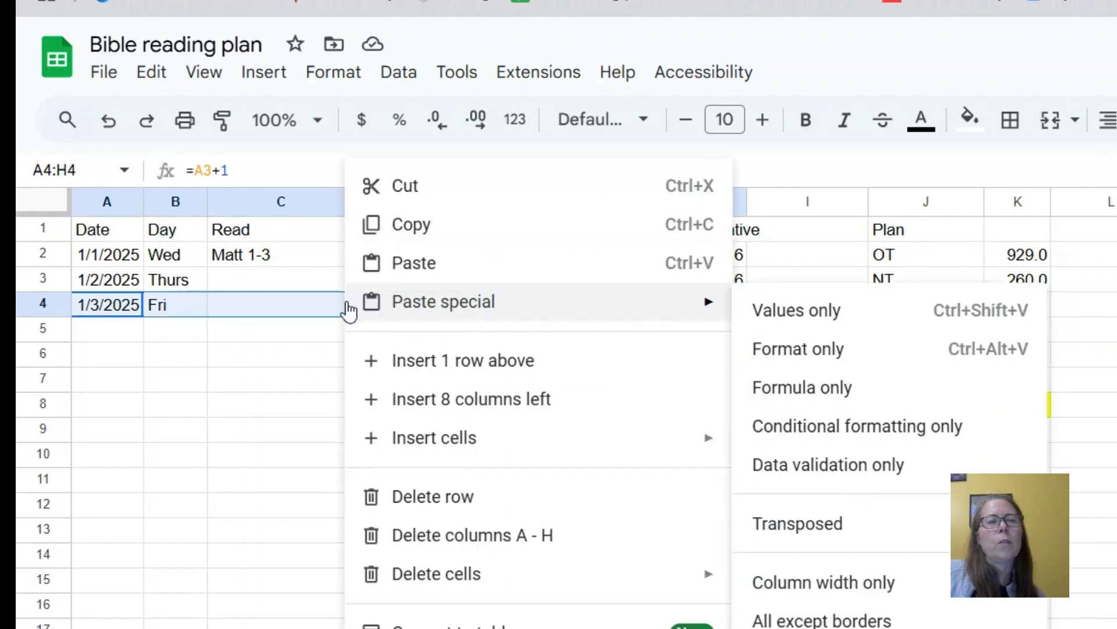
{"action": "left_click", "coordinate": [370, 223]}
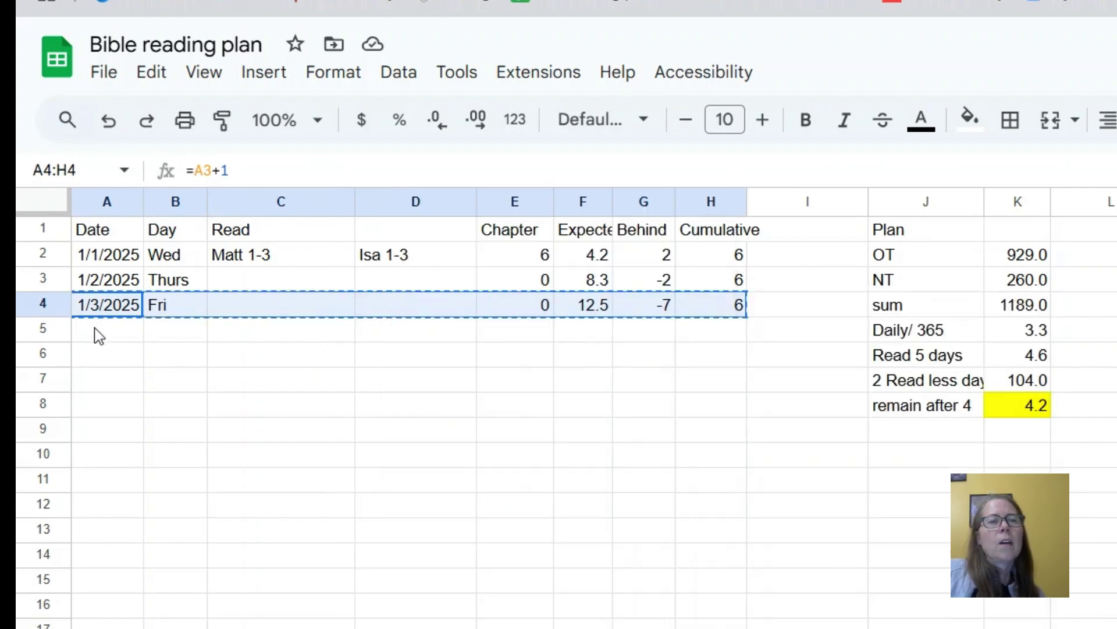
{"action": "left_click", "coordinate": [98, 337]}
{"action": "right_click", "coordinate": [94, 332]}
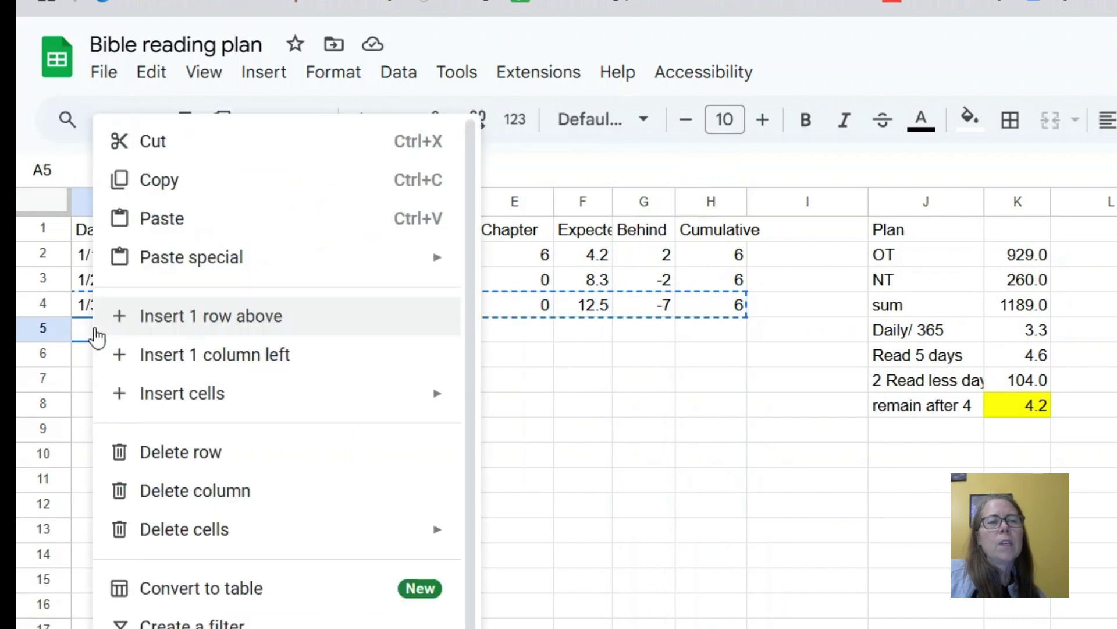
{"action": "left_click", "coordinate": [191, 231]}
{"action": "left_click", "coordinate": [190, 379]}
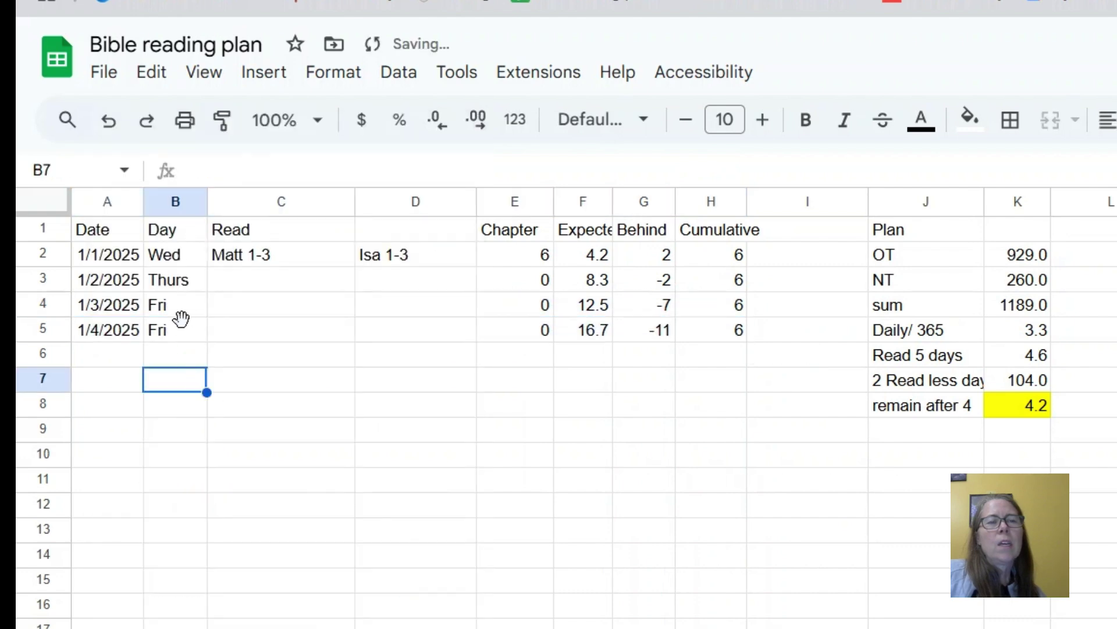
Step: Replace the day in B5 with Sat
{"action": "left_click", "coordinate": [182, 320]}
{"action": "type", "text": "Sat"}
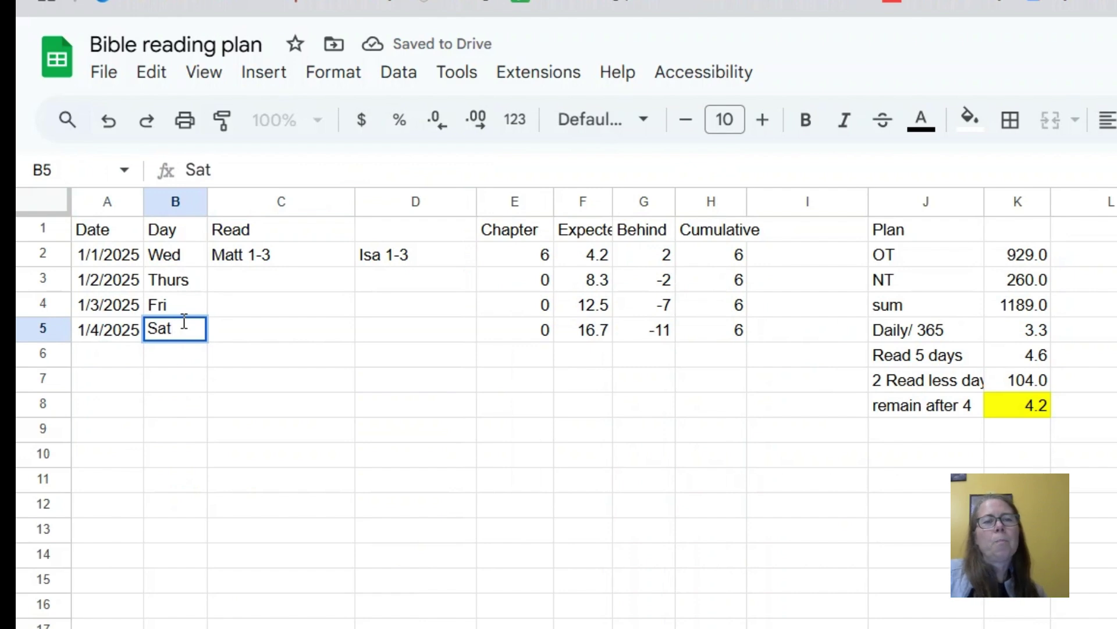
{"action": "left_click", "coordinate": [339, 432]}
Step: Change Saturday's expected-chapters formula in F5 to =F4+2
{"action": "left_click", "coordinate": [589, 332]}
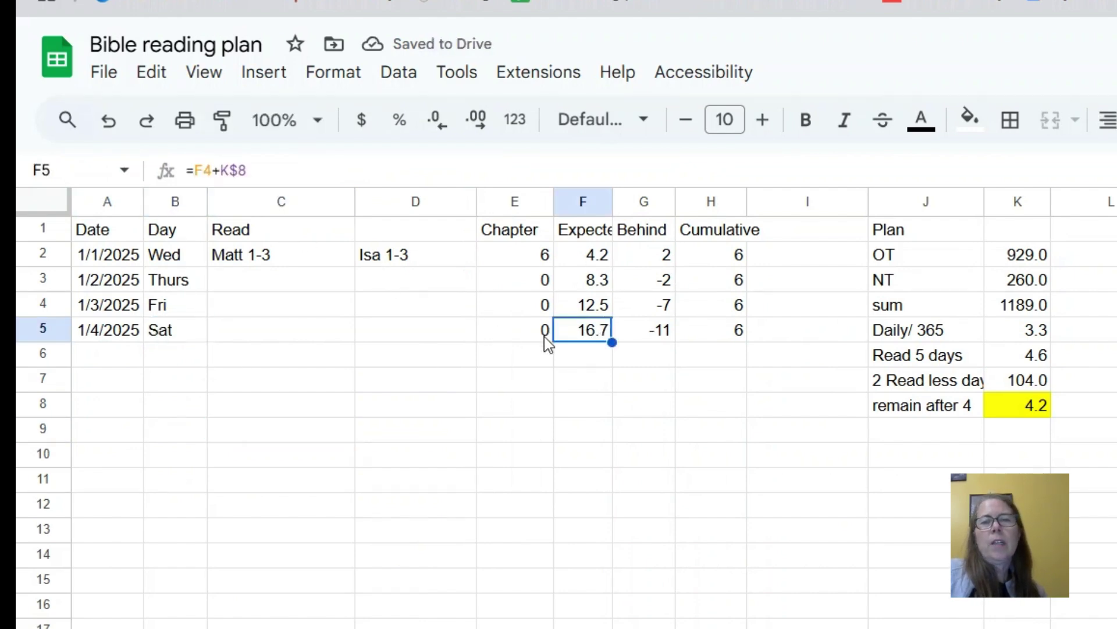
{"action": "left_click", "coordinate": [287, 168]}
{"action": "key", "text": "BackSpace"}
{"action": "key", "text": "BackSpace"}
{"action": "key", "text": "BackSpace"}
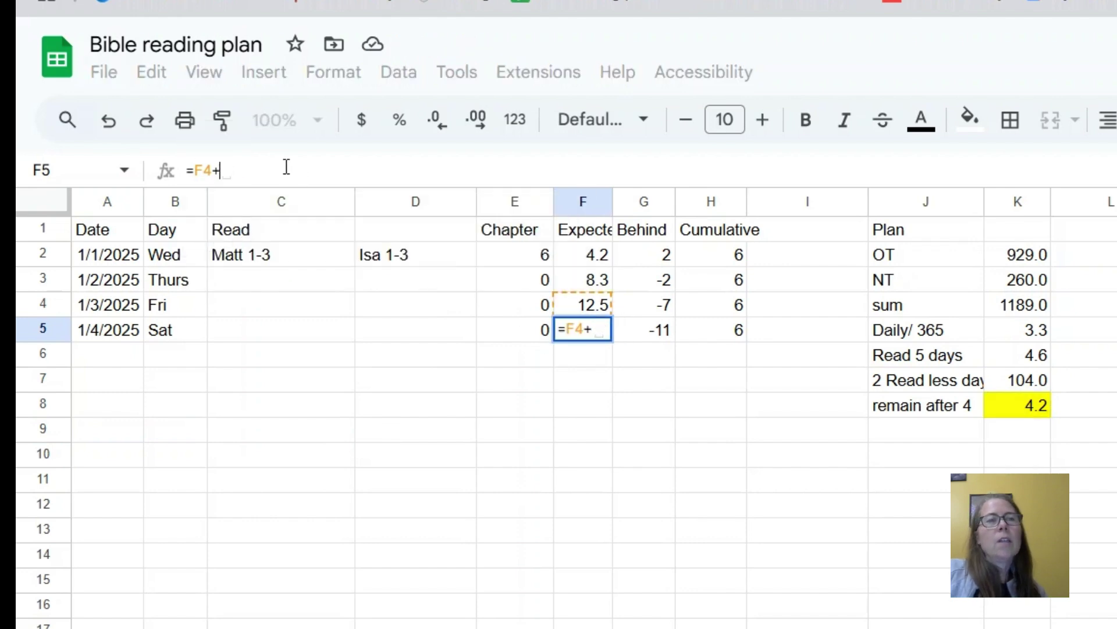
{"action": "type", "text": "2"}
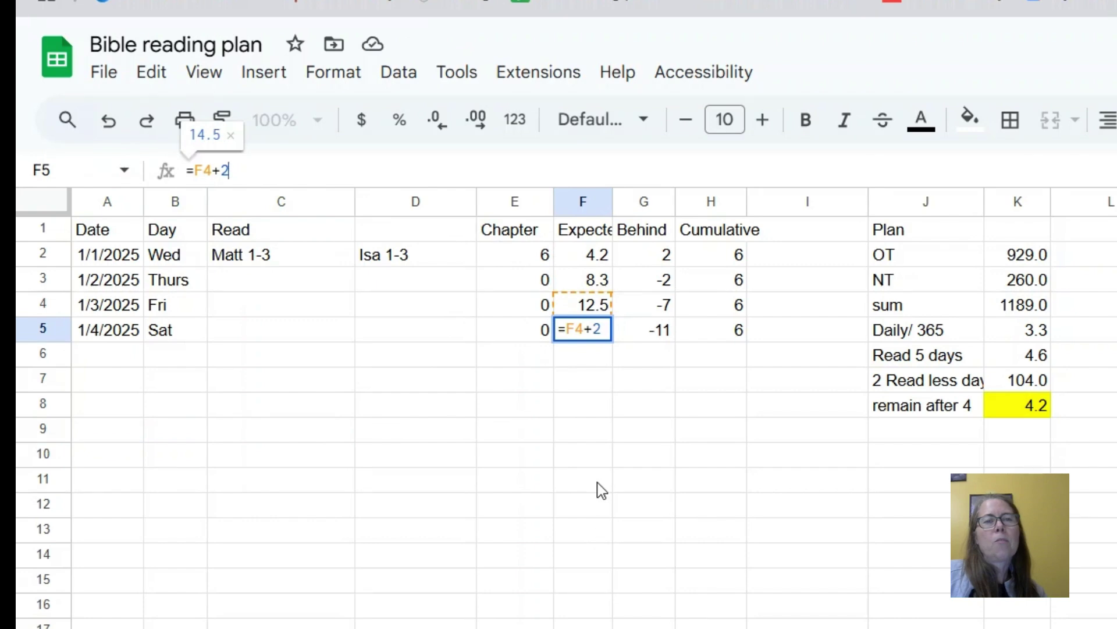
{"action": "key", "text": "Return"}
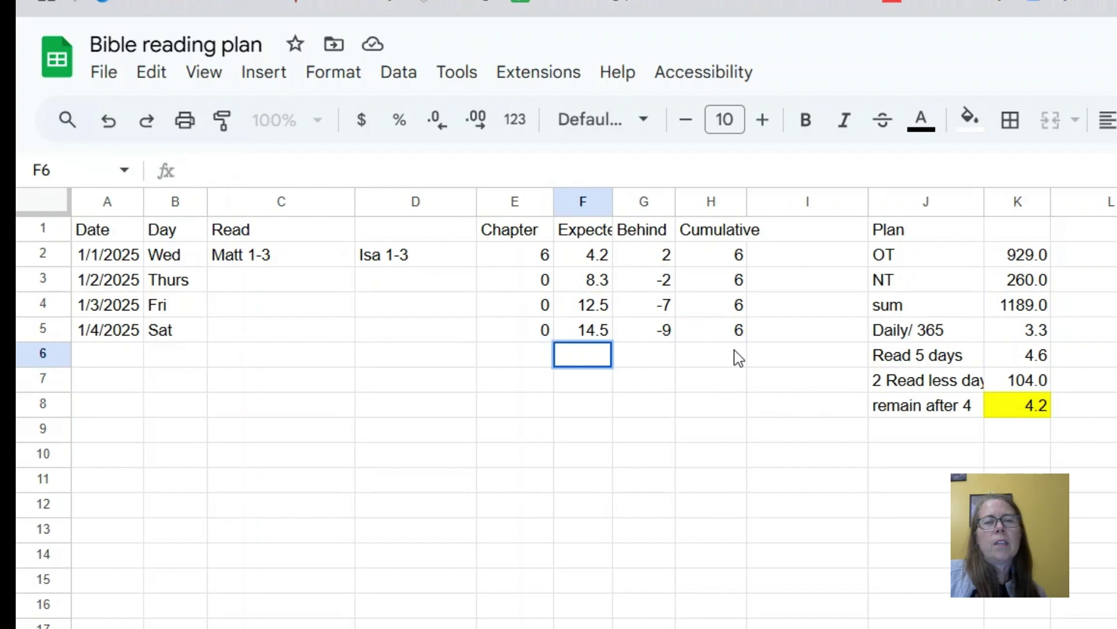
Step: Fill the Saturday row A5:H5 with yellow
{"action": "double_click", "coordinate": [104, 329]}
{"action": "left_click_drag", "start_coordinate": [174, 341], "coordinate": [705, 336]}
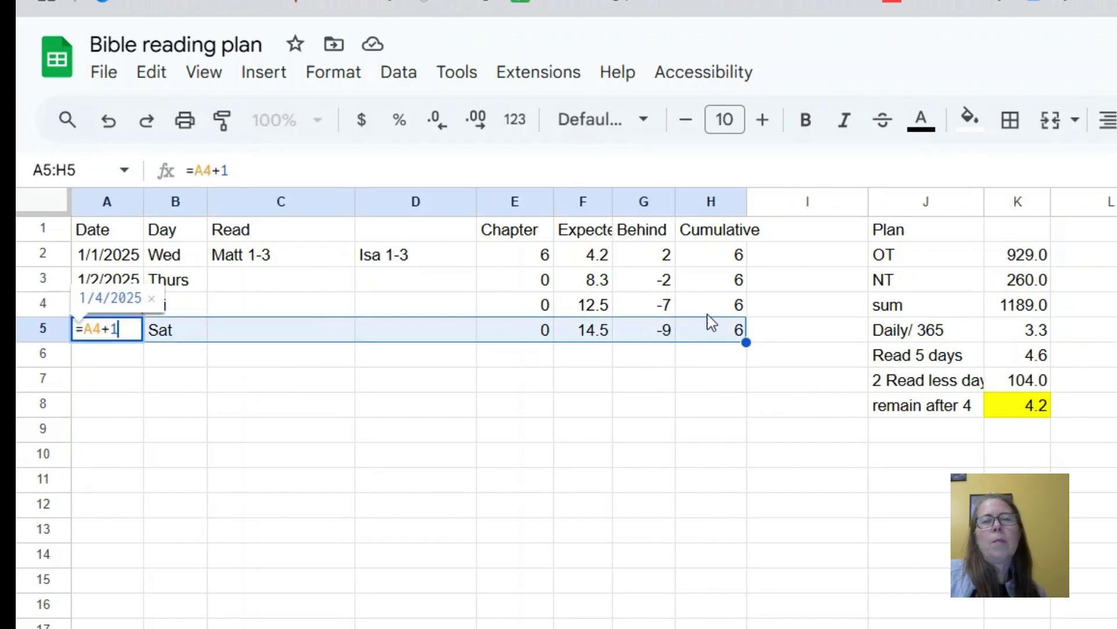
{"action": "left_click", "coordinate": [969, 120]}
{"action": "left_click", "coordinate": [1057, 232]}
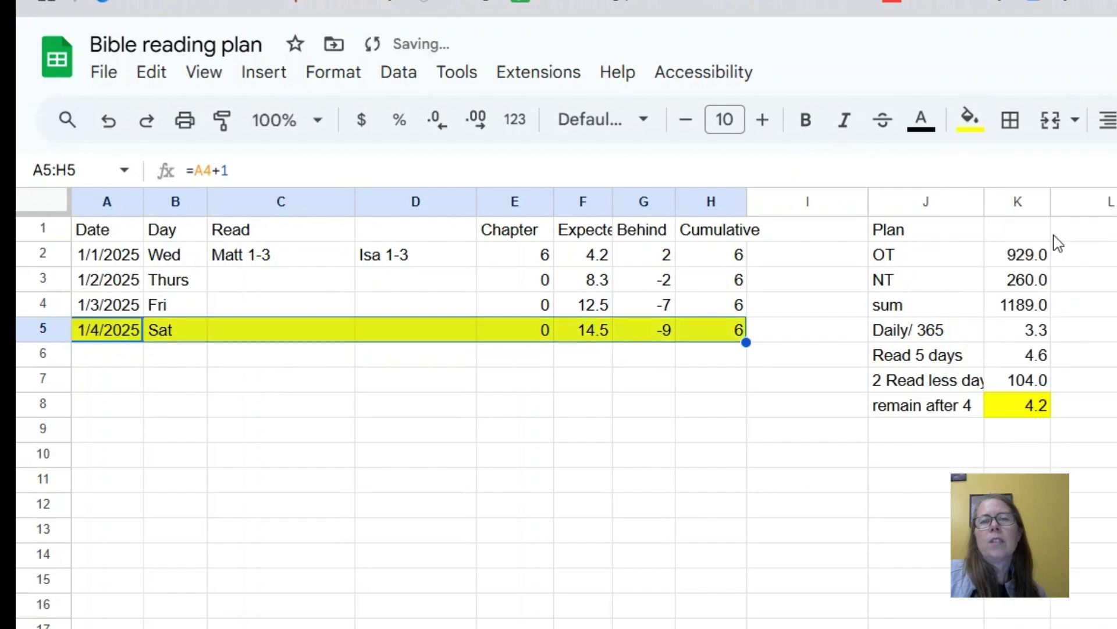
{"action": "left_click", "coordinate": [636, 446]}
Step: Copy the yellow Saturday row A5:H5 and paste it into row 6, starting at A6
{"action": "left_click_drag", "start_coordinate": [114, 344], "coordinate": [718, 336]}
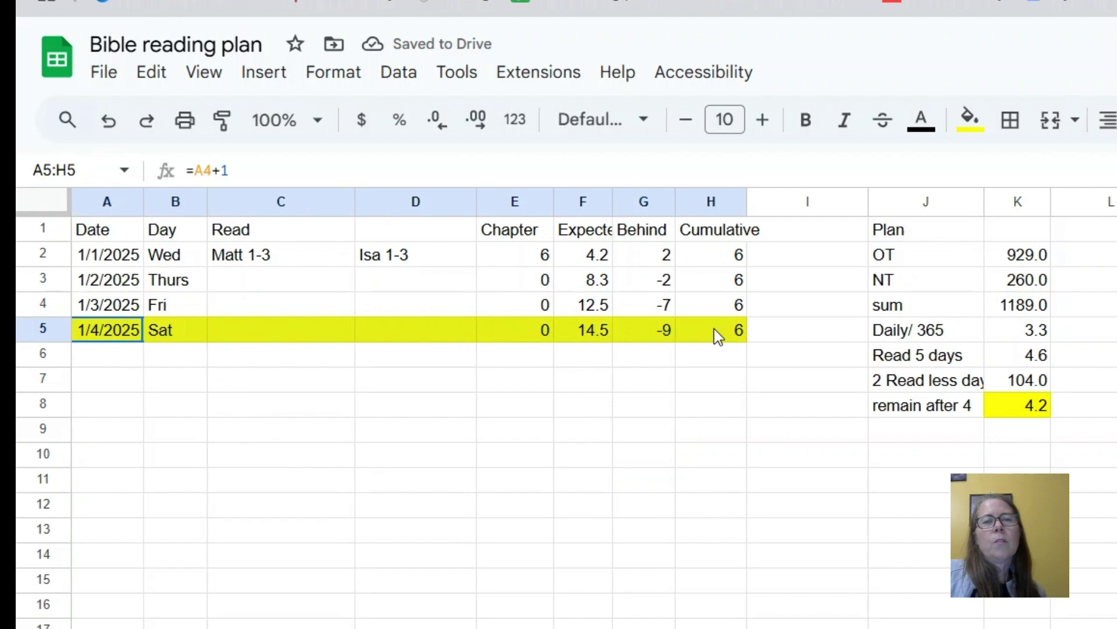
{"action": "right_click", "coordinate": [431, 330]}
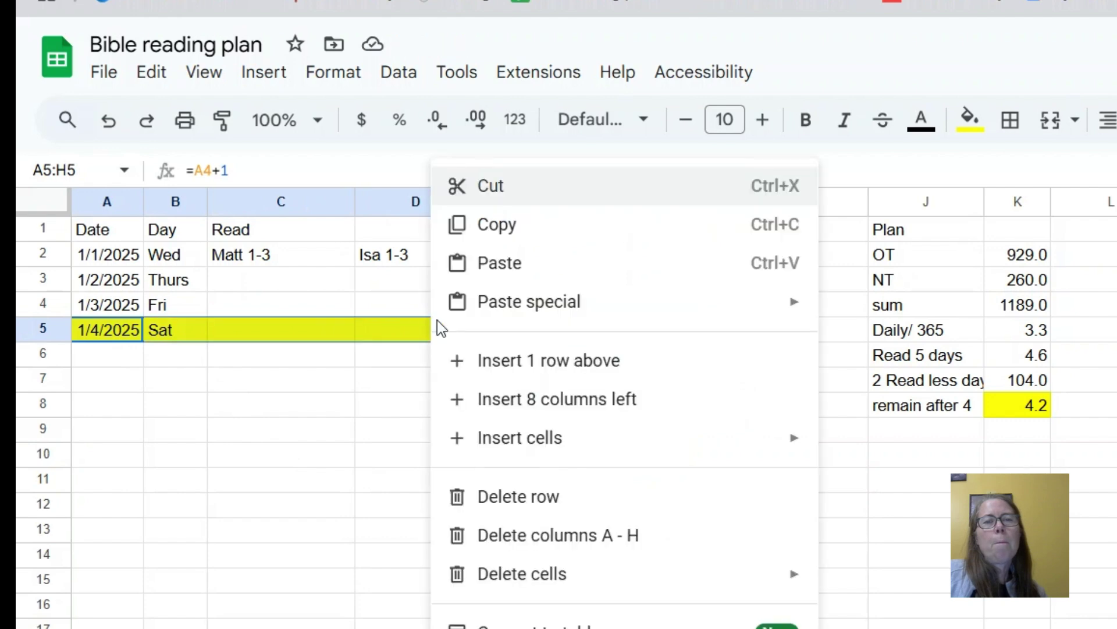
{"action": "left_click", "coordinate": [509, 238]}
{"action": "left_click", "coordinate": [114, 357]}
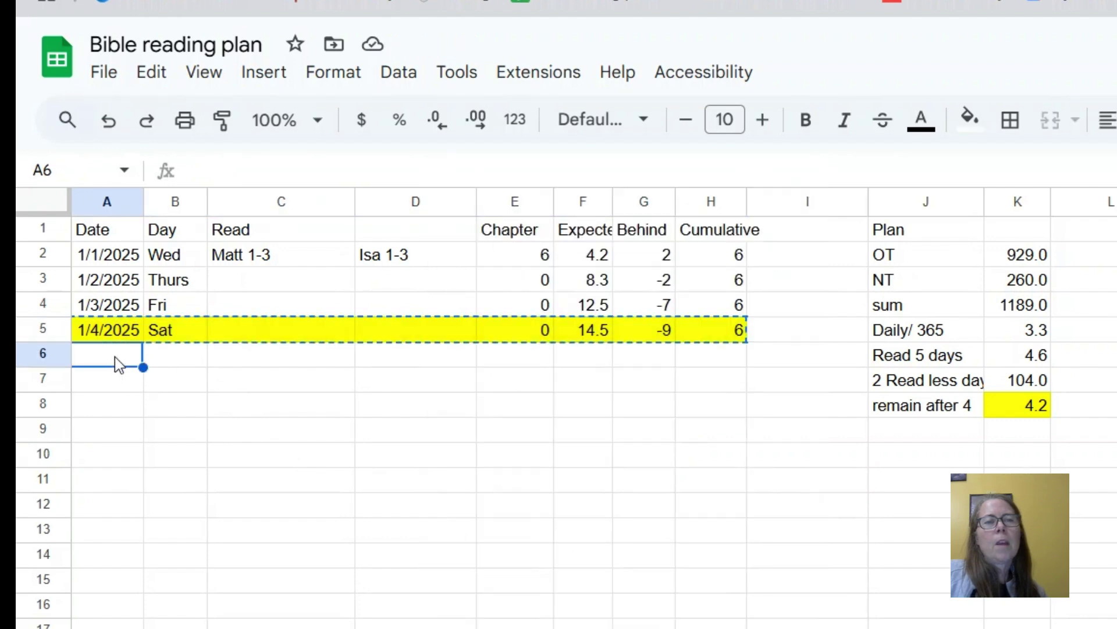
{"action": "right_click", "coordinate": [113, 359]}
{"action": "left_click", "coordinate": [208, 221]}
{"action": "left_click", "coordinate": [205, 454]}
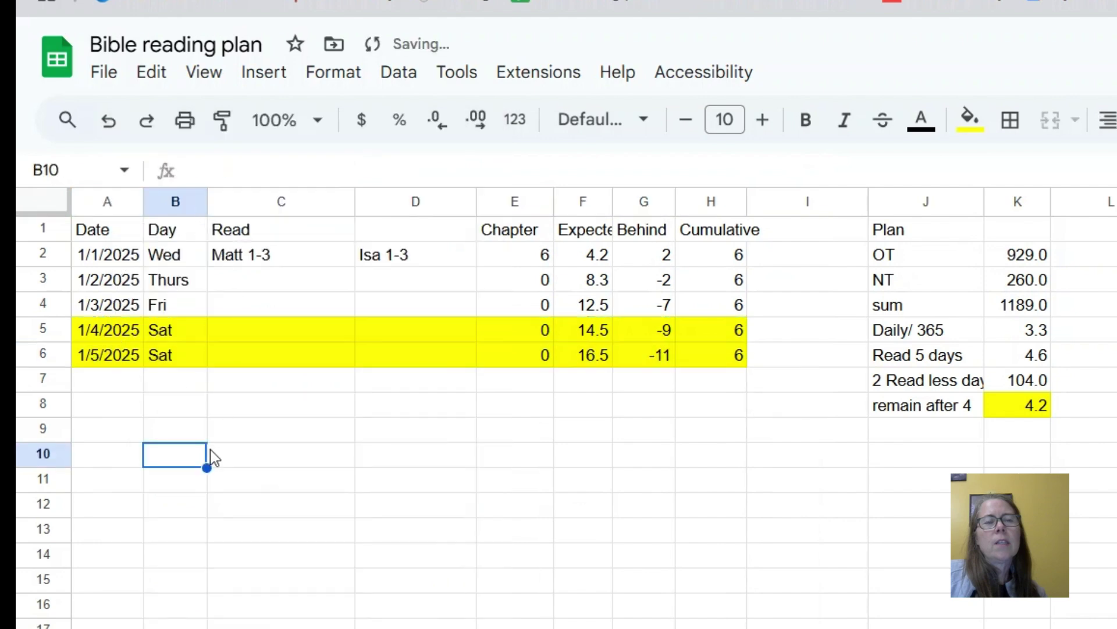
Step: Replace the day in B6 with Sun
{"action": "left_click", "coordinate": [186, 358]}
{"action": "type", "text": "Sun"}
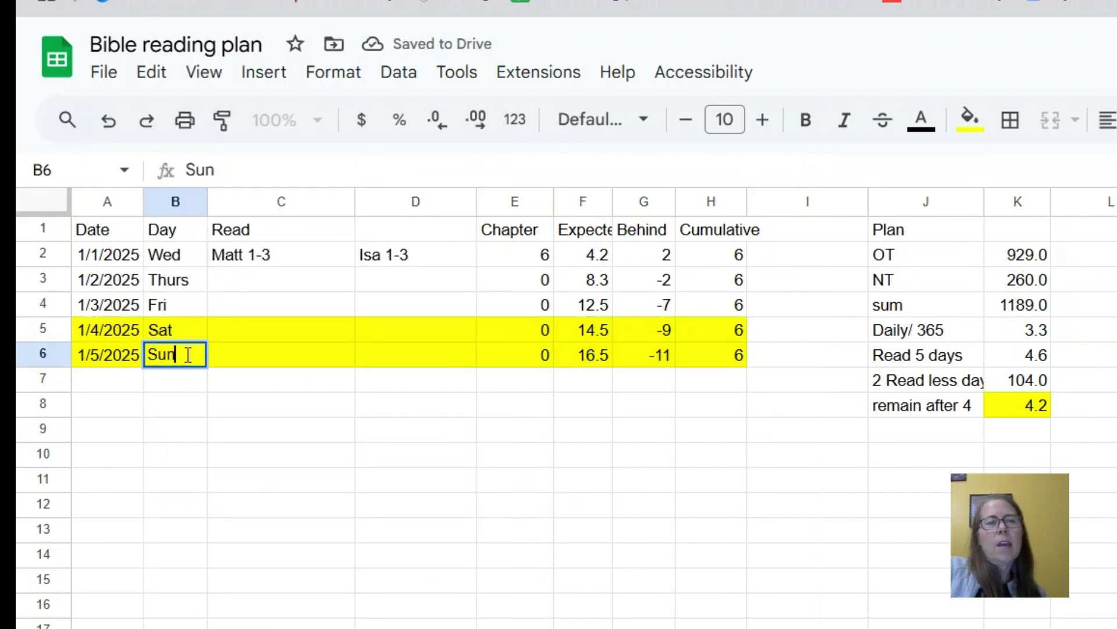
{"action": "key", "text": "Return"}
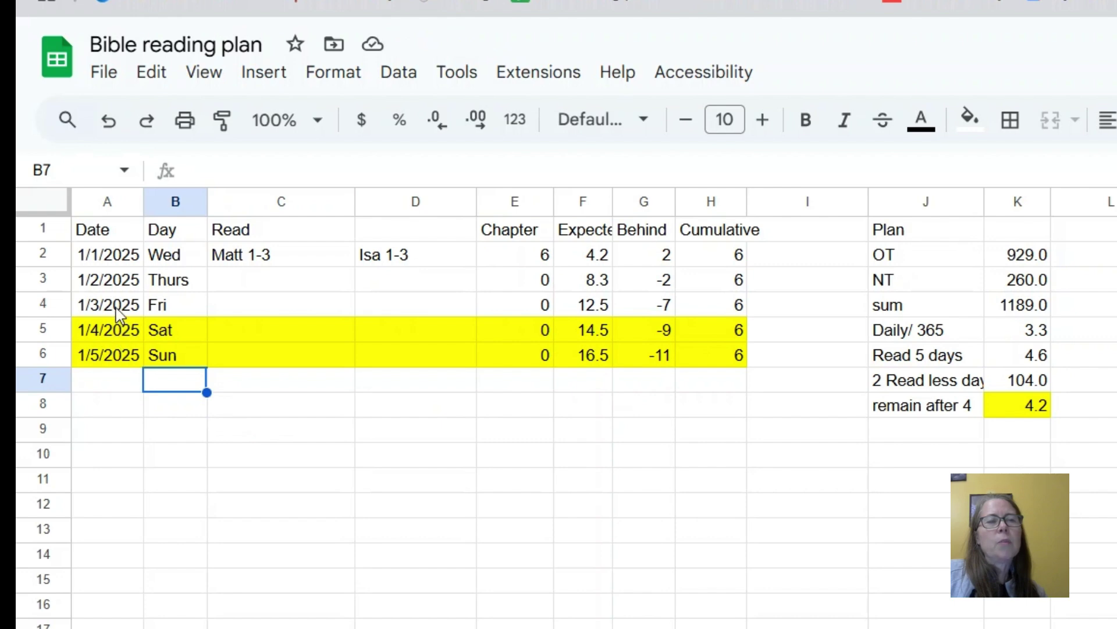
Step: Copy the unshaded Friday row A4:H4 and paste it into row 7, starting at A7
{"action": "left_click_drag", "start_coordinate": [118, 311], "coordinate": [724, 307]}
{"action": "right_click", "coordinate": [499, 311]}
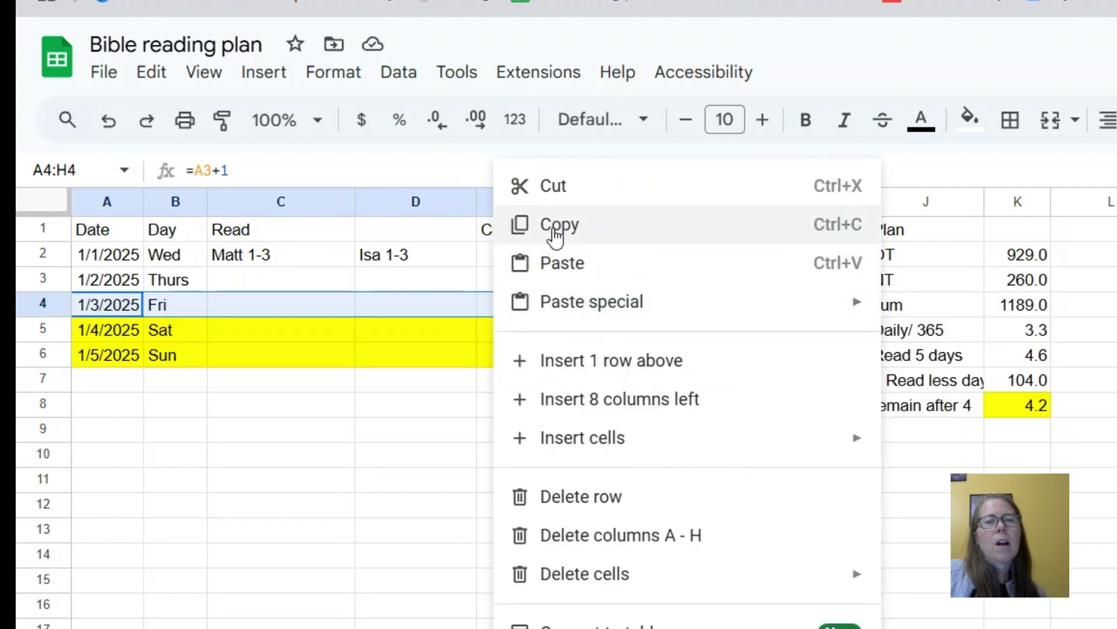
{"action": "left_click", "coordinate": [553, 232]}
{"action": "left_click", "coordinate": [123, 379]}
{"action": "right_click", "coordinate": [124, 379]}
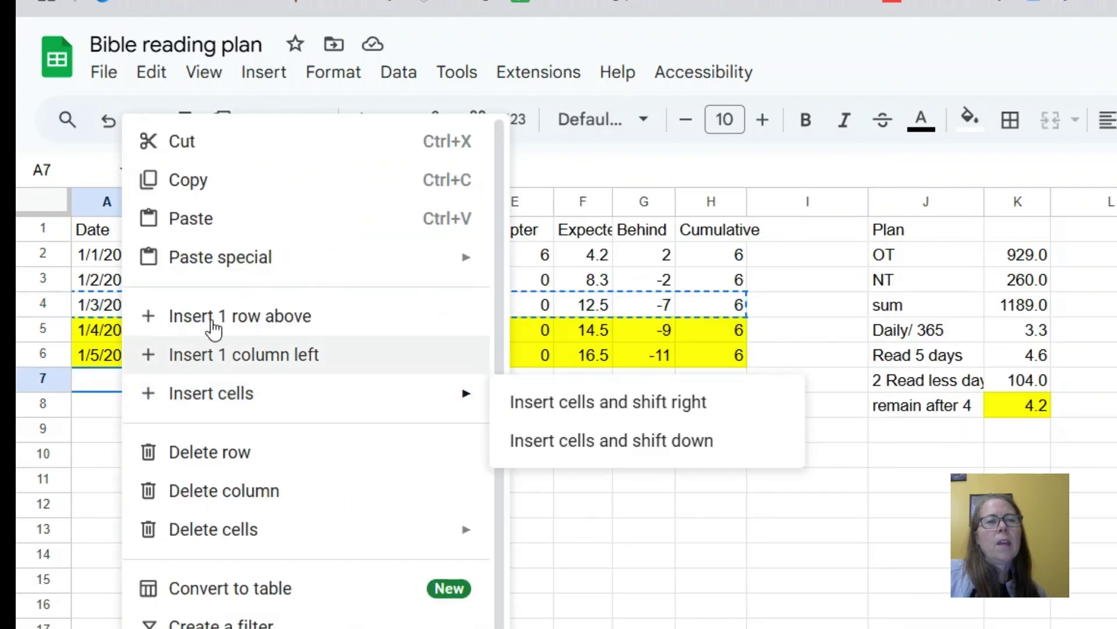
{"action": "left_click", "coordinate": [229, 219]}
{"action": "left_click", "coordinate": [156, 484]}
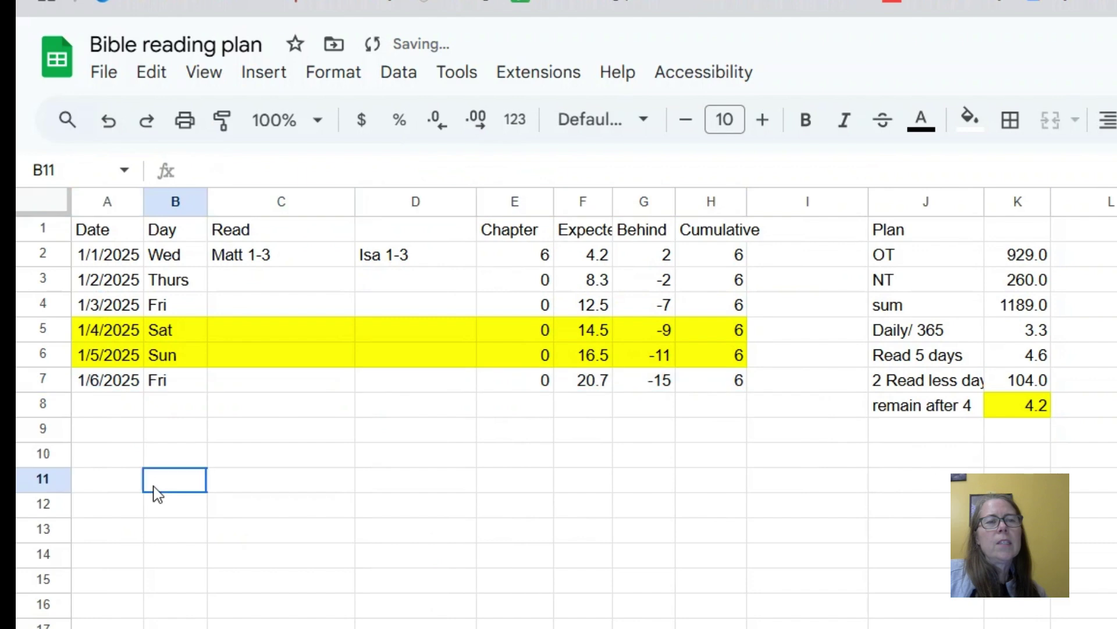
Step: Replace the day in B7 with Mon
{"action": "left_click", "coordinate": [190, 385]}
{"action": "type", "text": "Mon"}
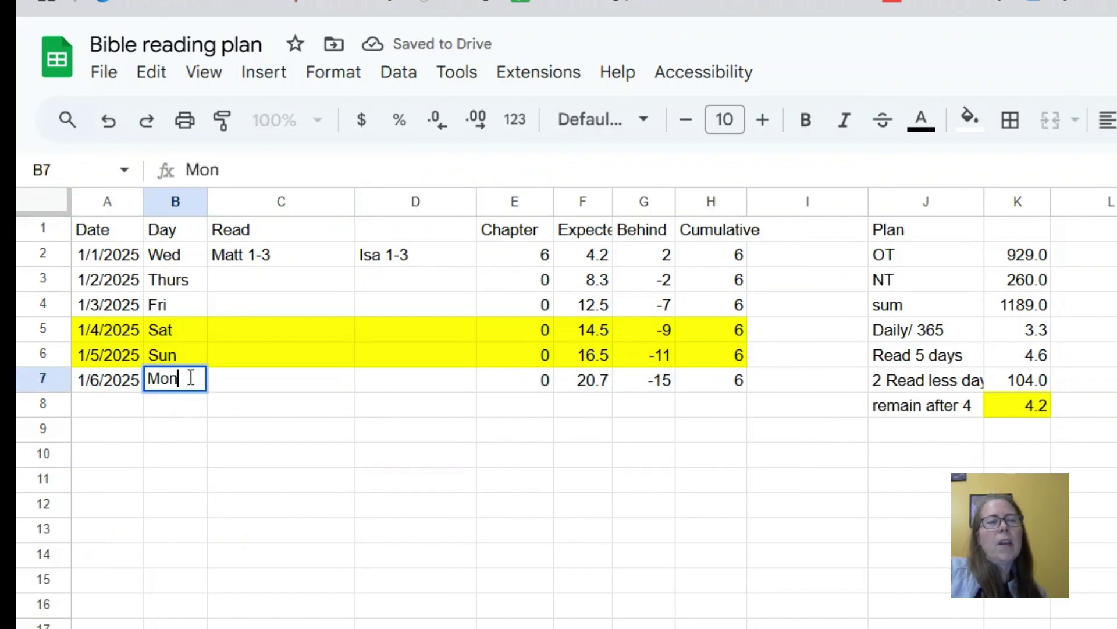
{"action": "key", "text": "Return"}
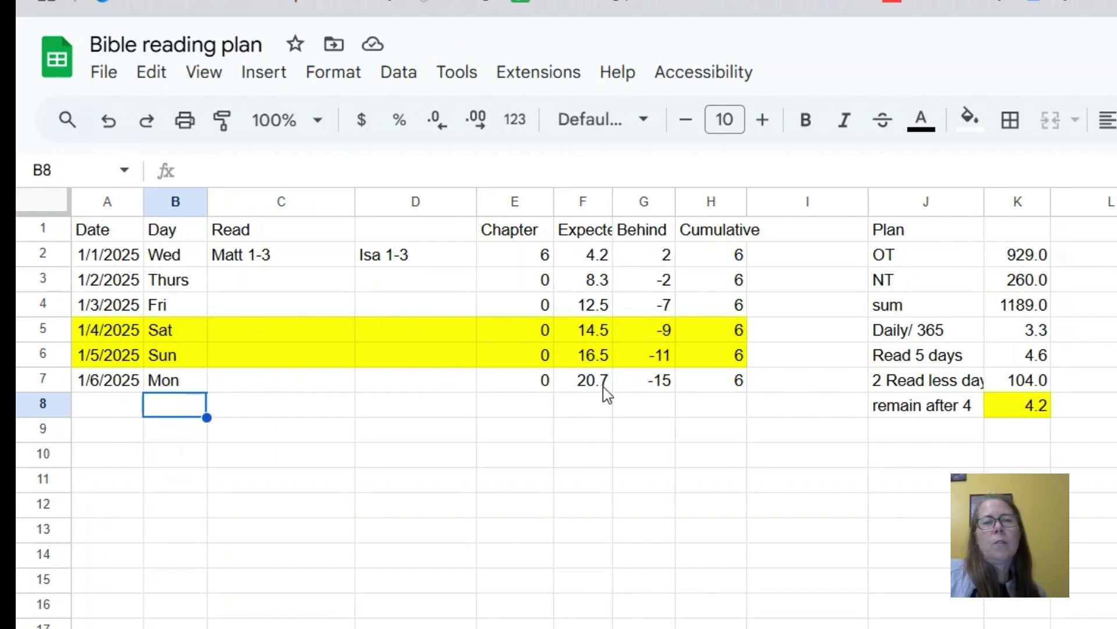
Step: Copy the Monday row A7:H7 and paste it into row 8, starting at A8
{"action": "left_click_drag", "start_coordinate": [133, 387], "coordinate": [706, 379]}
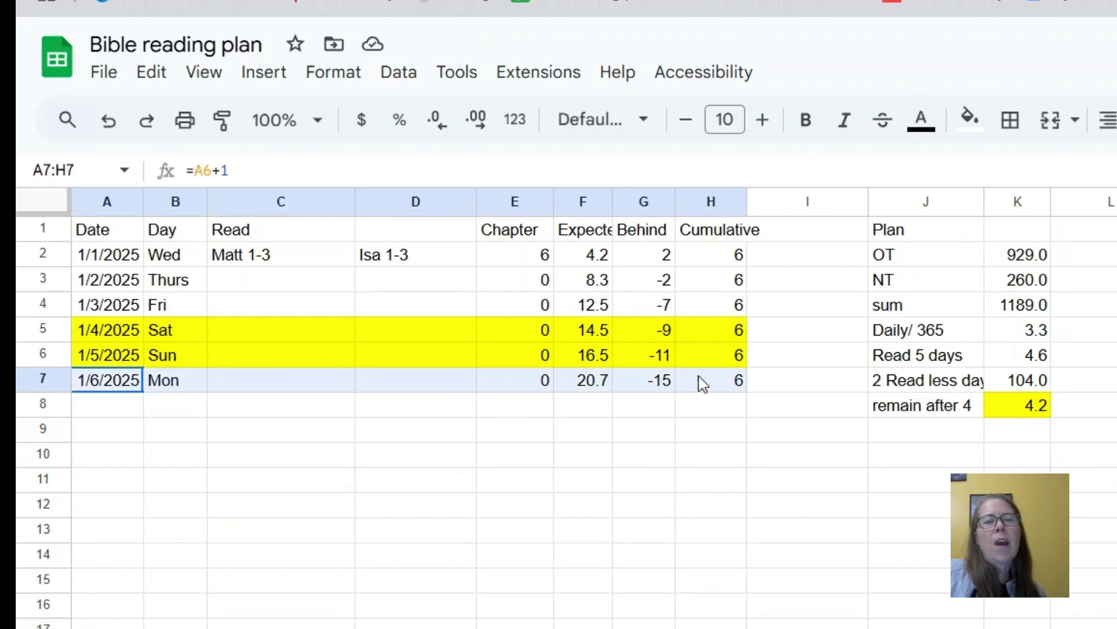
{"action": "right_click", "coordinate": [286, 389]}
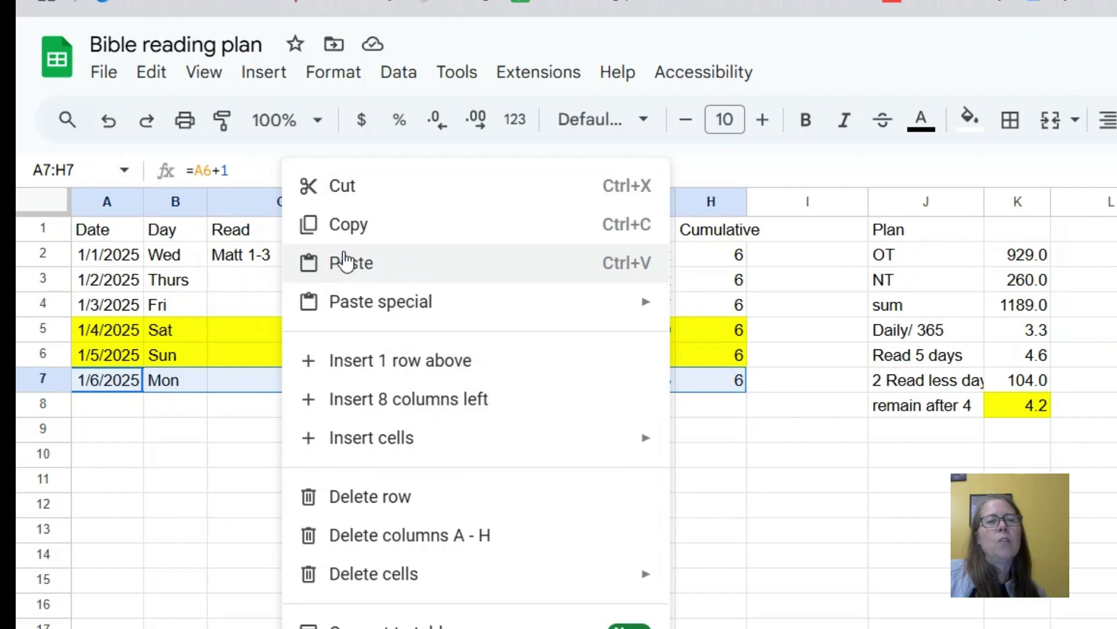
{"action": "left_click", "coordinate": [348, 226]}
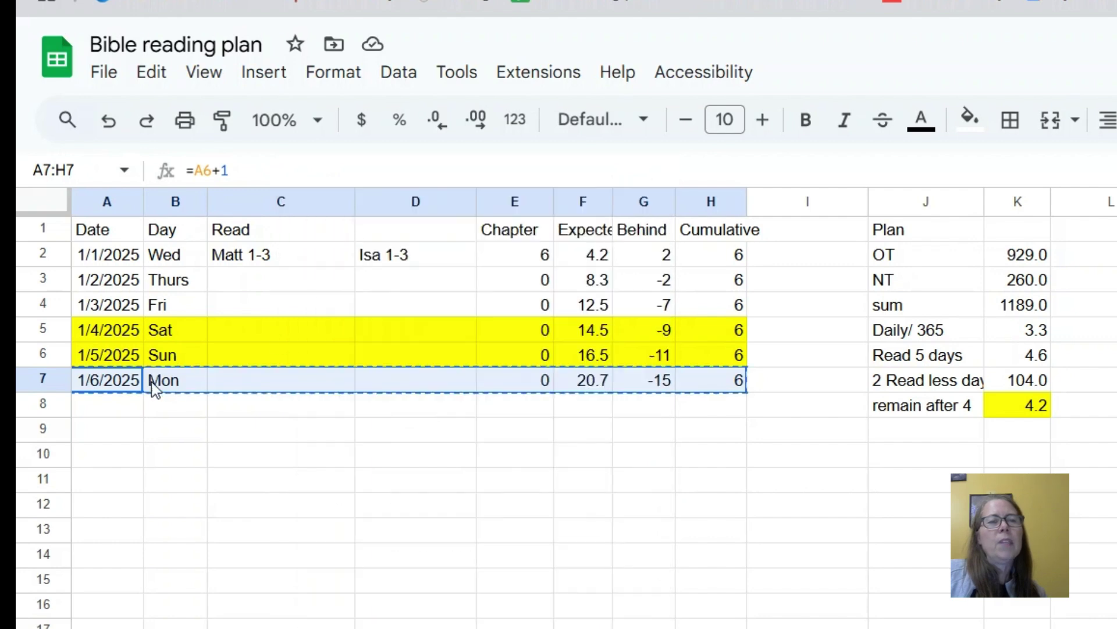
{"action": "left_click", "coordinate": [110, 411]}
{"action": "right_click", "coordinate": [109, 409]}
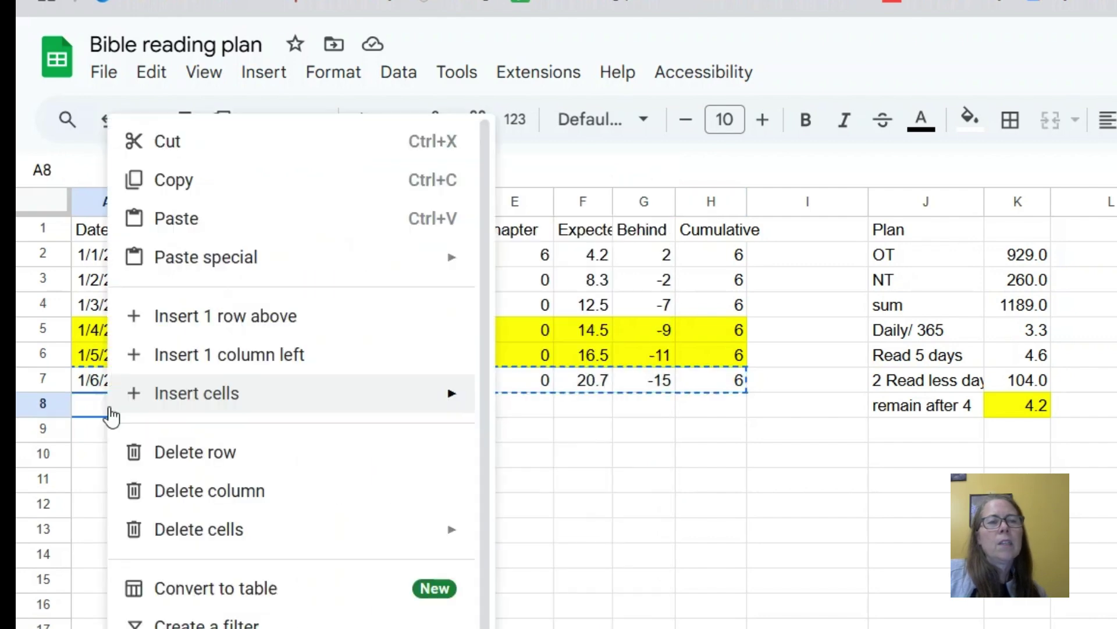
{"action": "left_click", "coordinate": [188, 227]}
{"action": "left_click", "coordinate": [201, 500]}
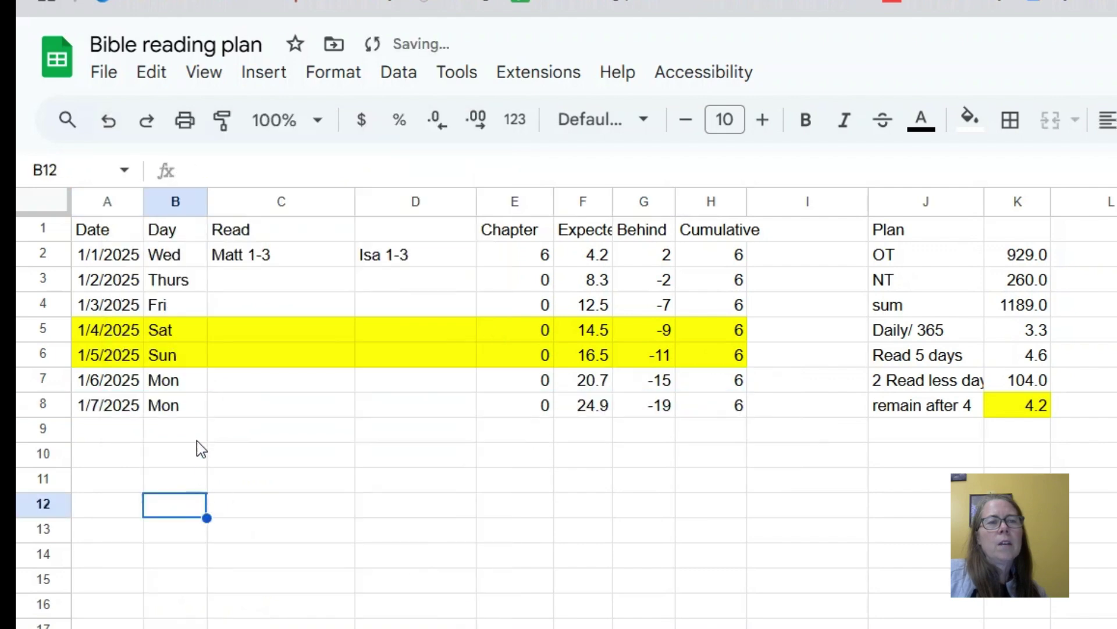
Step: Replace the day in B8 with Tues
{"action": "left_click", "coordinate": [190, 409]}
{"action": "type", "text": "Tues"}
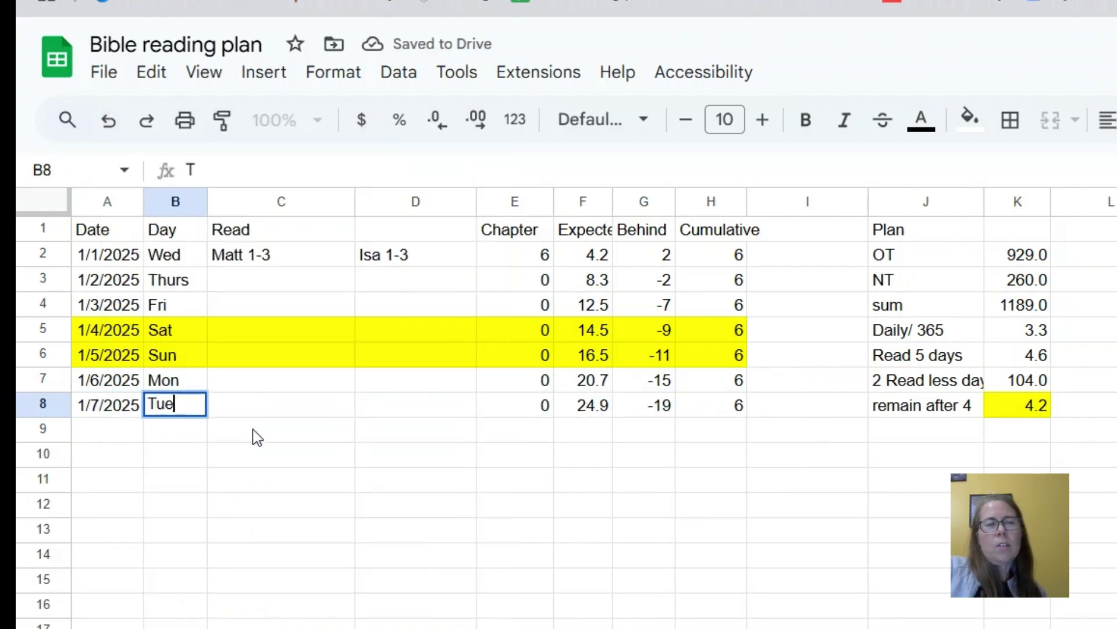
{"action": "left_click", "coordinate": [251, 452]}
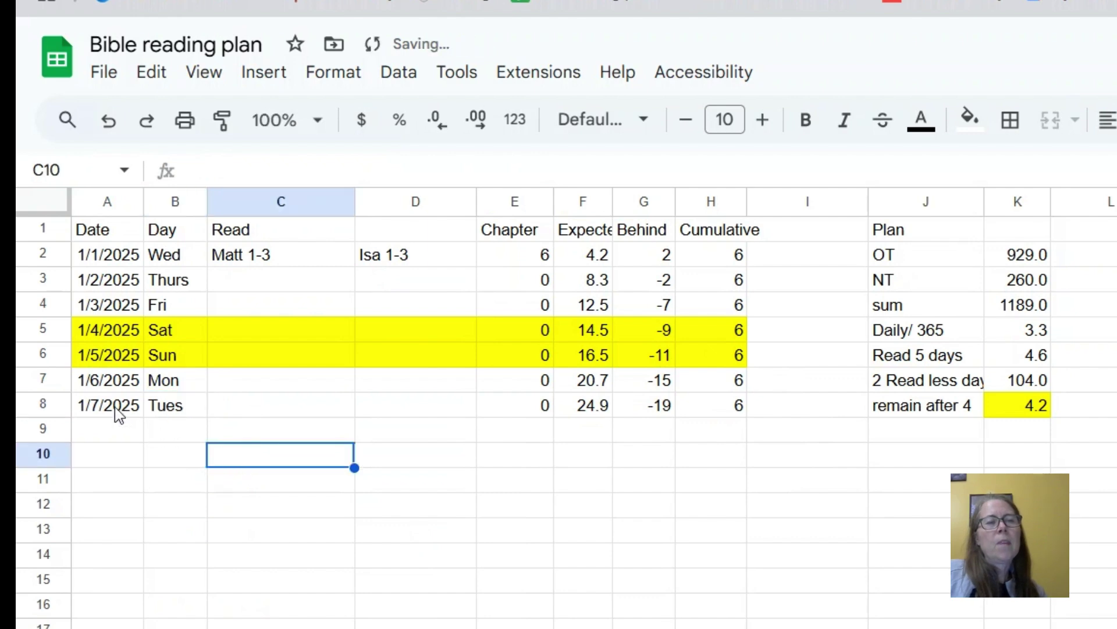
Step: Paste the copied Monday row into row 9, starting at A9, and replace the day in B9 with Wed
{"action": "right_click", "coordinate": [102, 421]}
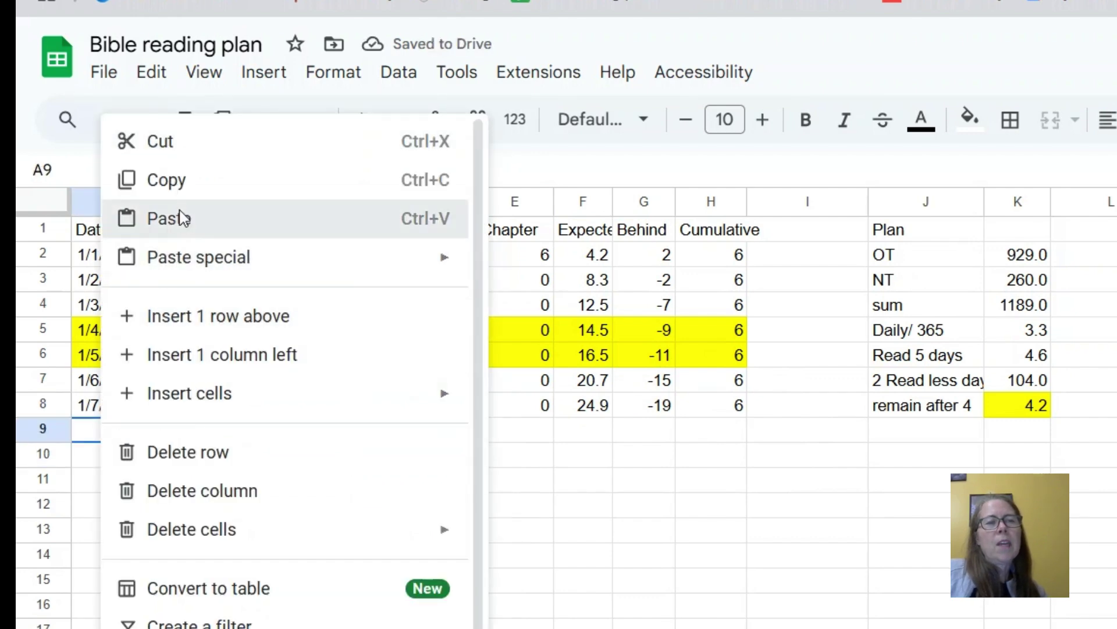
{"action": "left_click", "coordinate": [182, 219]}
{"action": "left_click", "coordinate": [270, 513]}
{"action": "left_click", "coordinate": [194, 434]}
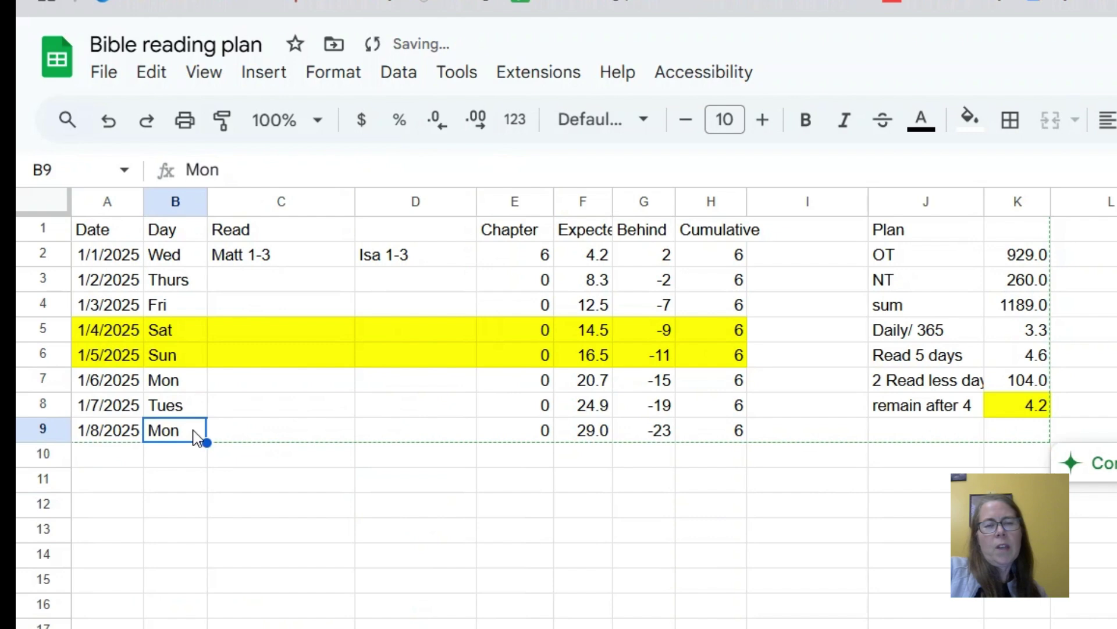
{"action": "type", "text": "Wed"}
{"action": "key", "text": "Return"}
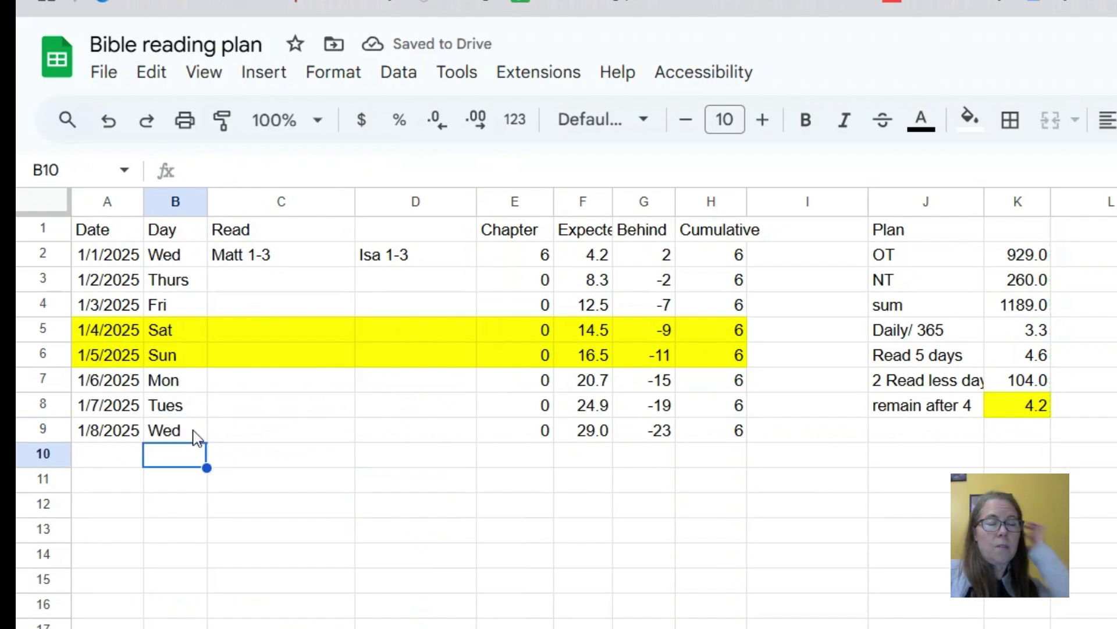
Step: Paste the copied Monday row into row 10, starting at A10, and replace the day in B10 with Thurs
{"action": "left_click", "coordinate": [110, 456]}
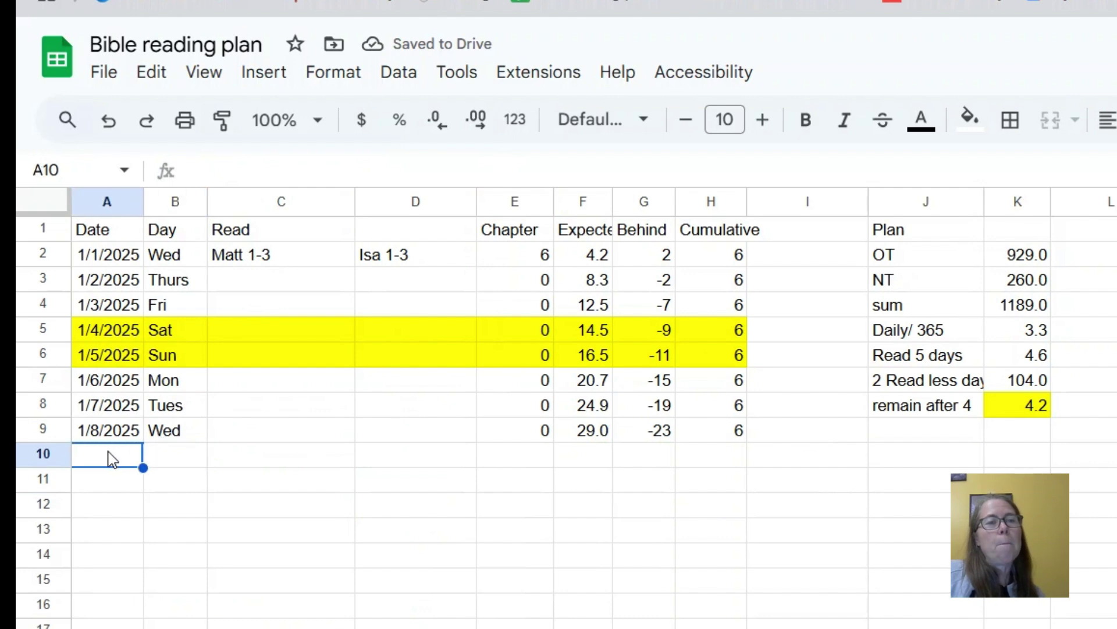
{"action": "right_click", "coordinate": [109, 456]}
{"action": "left_click", "coordinate": [165, 217]}
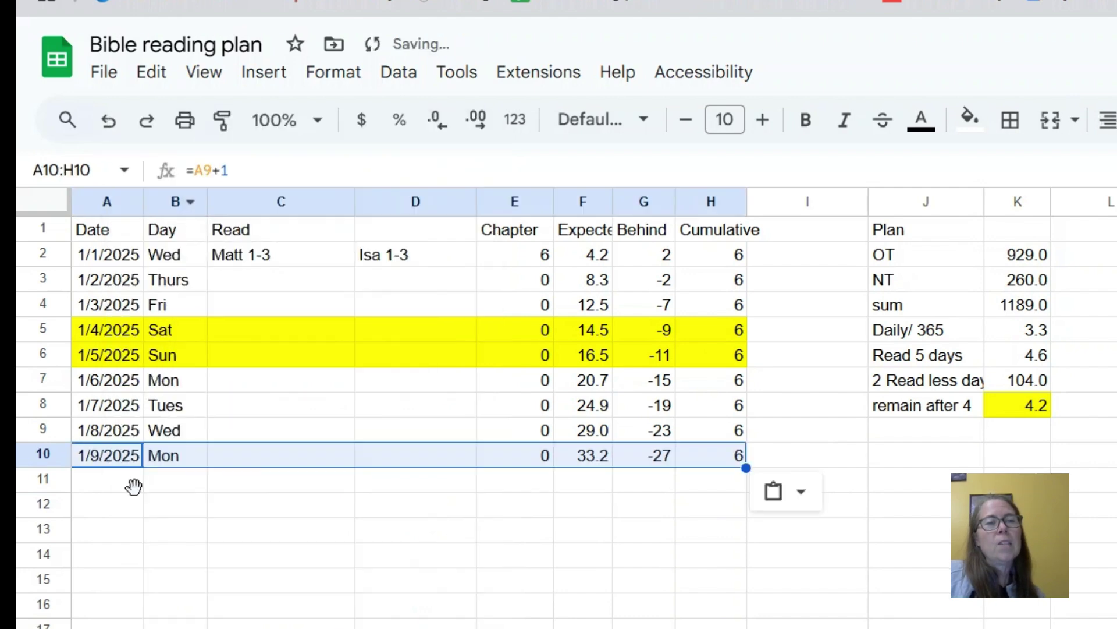
{"action": "left_click", "coordinate": [184, 460]}
{"action": "type", "text": "Thurs"}
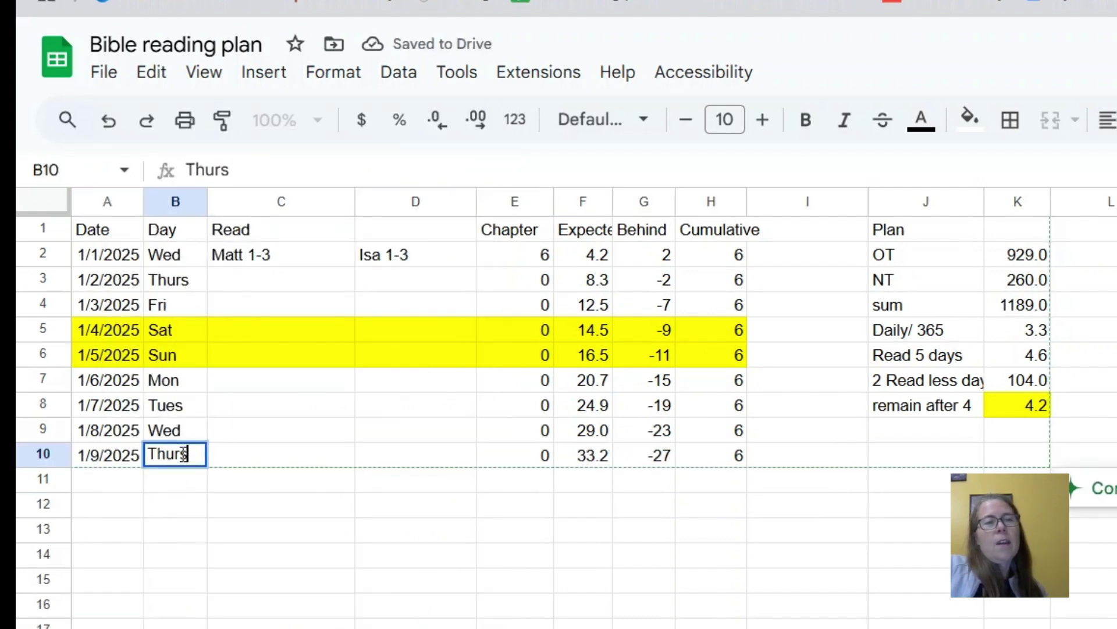
{"action": "left_click", "coordinate": [168, 534]}
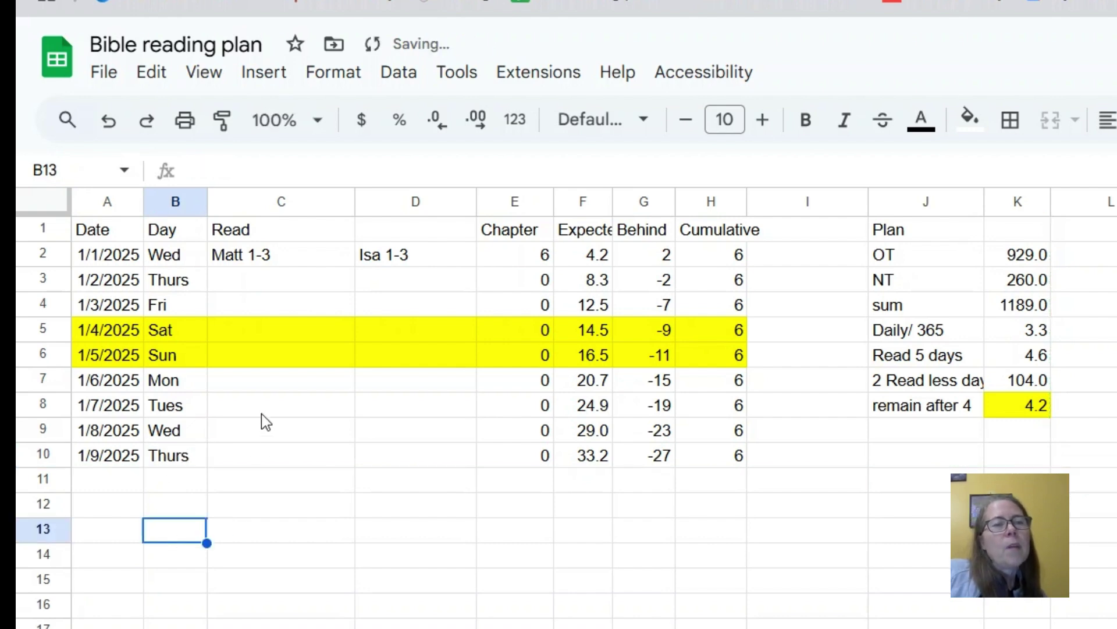
Step: Copy the full Friday-to-Thursday week A4:H10 and paste it below the last row, starting at A11
{"action": "left_click", "coordinate": [116, 306]}
{"action": "left_click_drag", "start_coordinate": [116, 307], "coordinate": [723, 454]}
{"action": "right_click", "coordinate": [526, 377]}
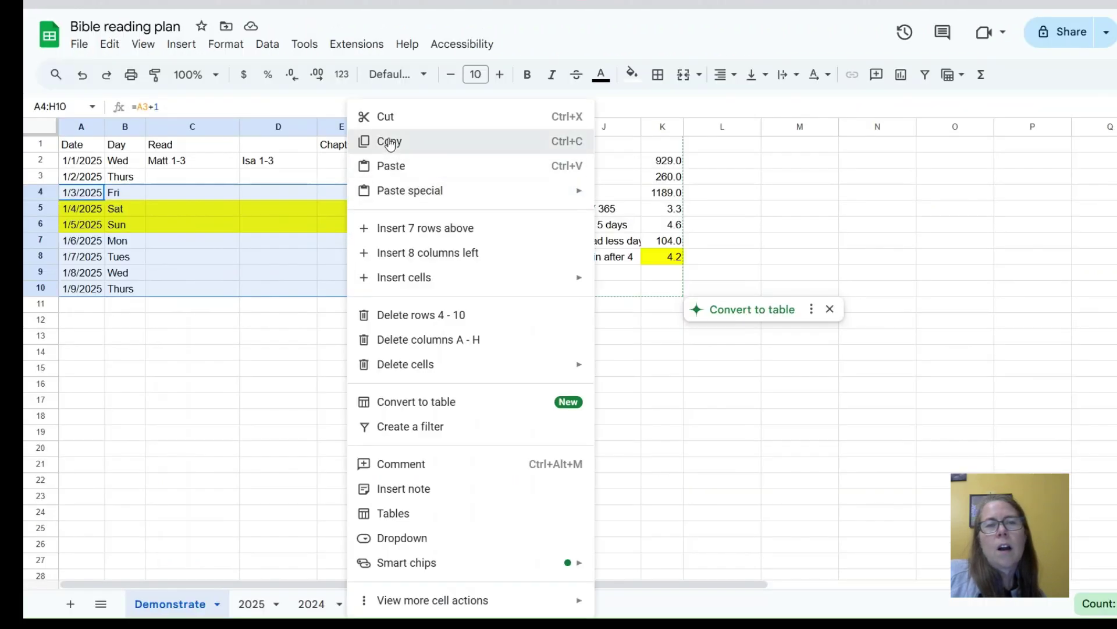
{"action": "left_click", "coordinate": [585, 226]}
{"action": "left_click", "coordinate": [88, 310]}
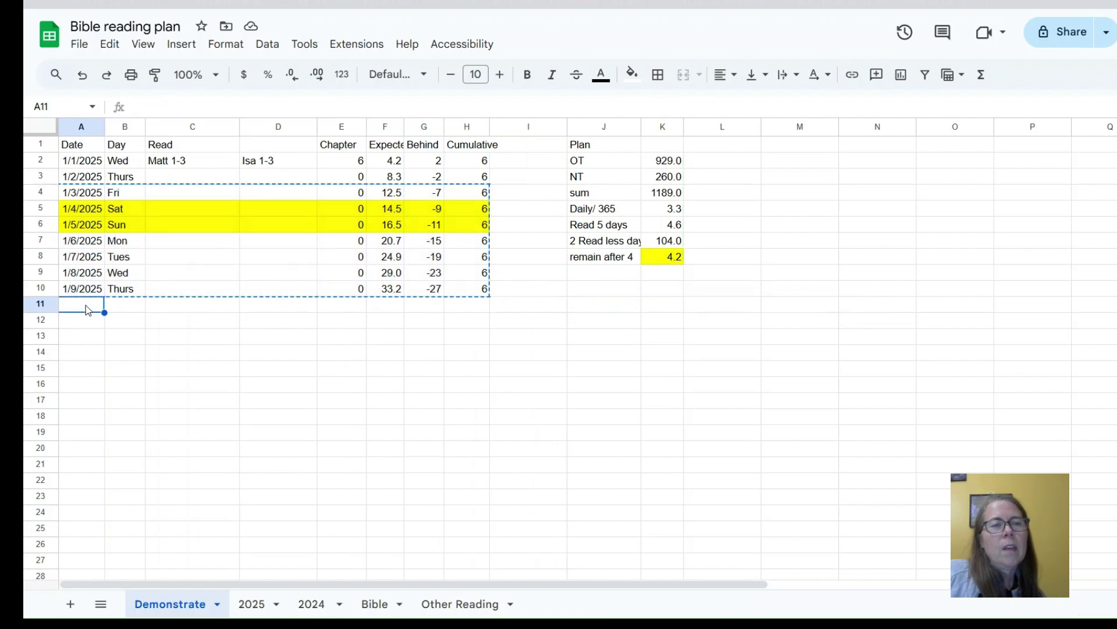
{"action": "right_click", "coordinate": [88, 309]}
{"action": "left_click", "coordinate": [140, 138]}
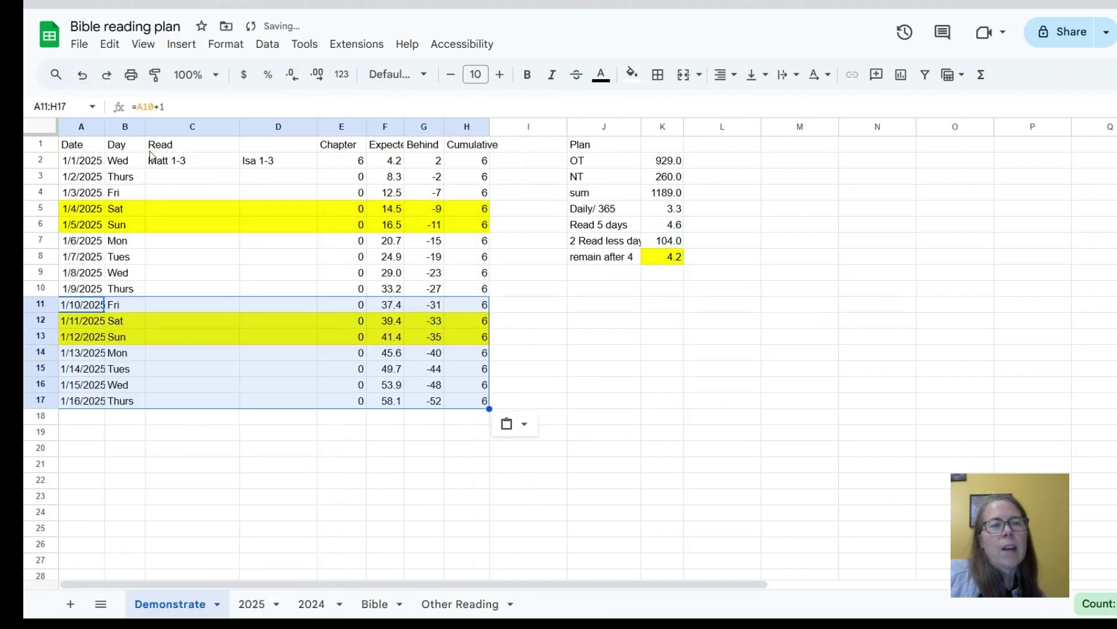
{"action": "left_click", "coordinate": [191, 441]}
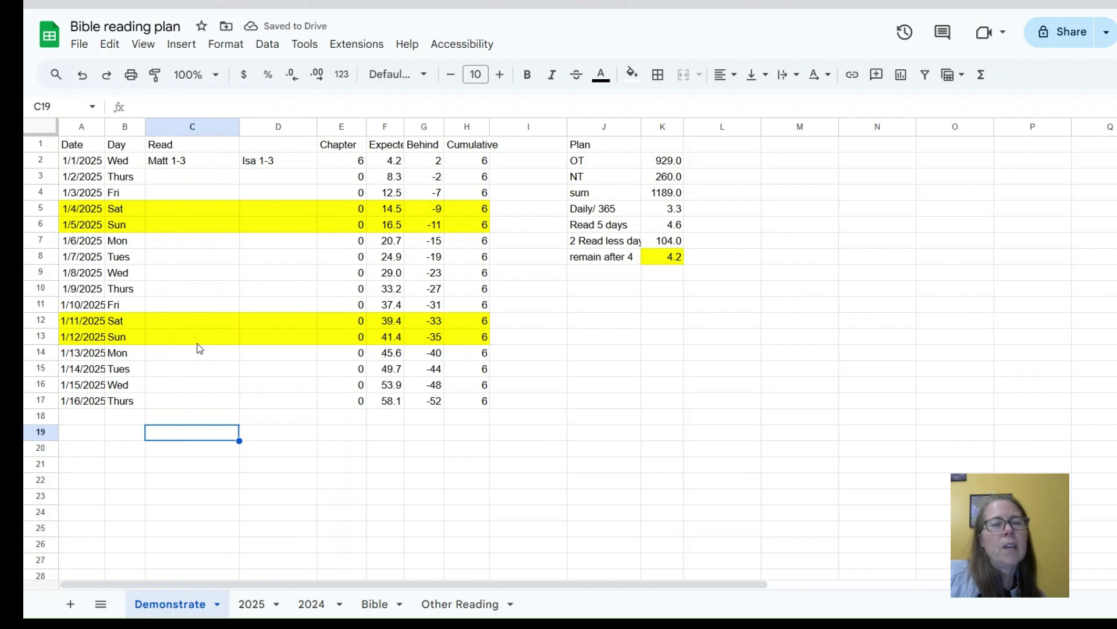
Step: Paste the copied week block again below the existing rows, starting at A18
{"action": "left_click", "coordinate": [69, 419]}
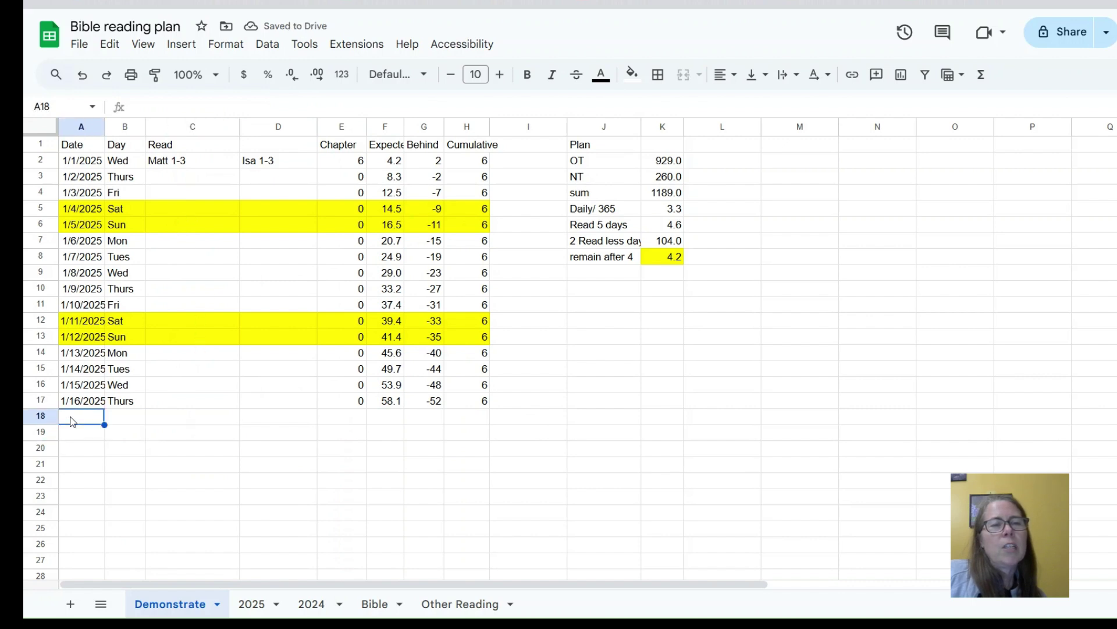
{"action": "right_click", "coordinate": [71, 420]}
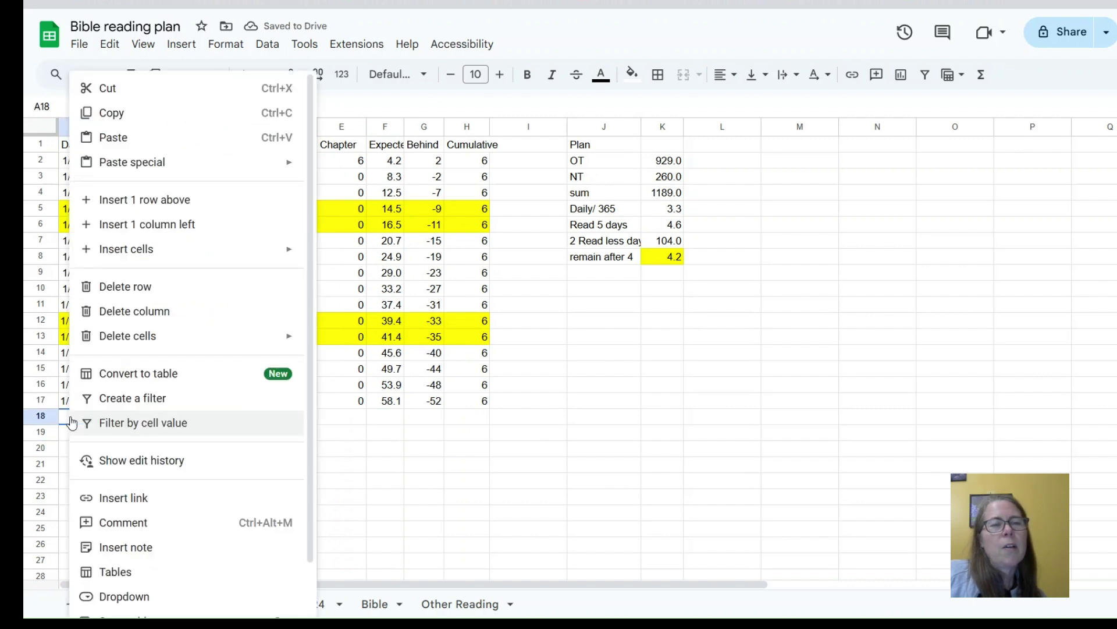
{"action": "left_click", "coordinate": [145, 139]}
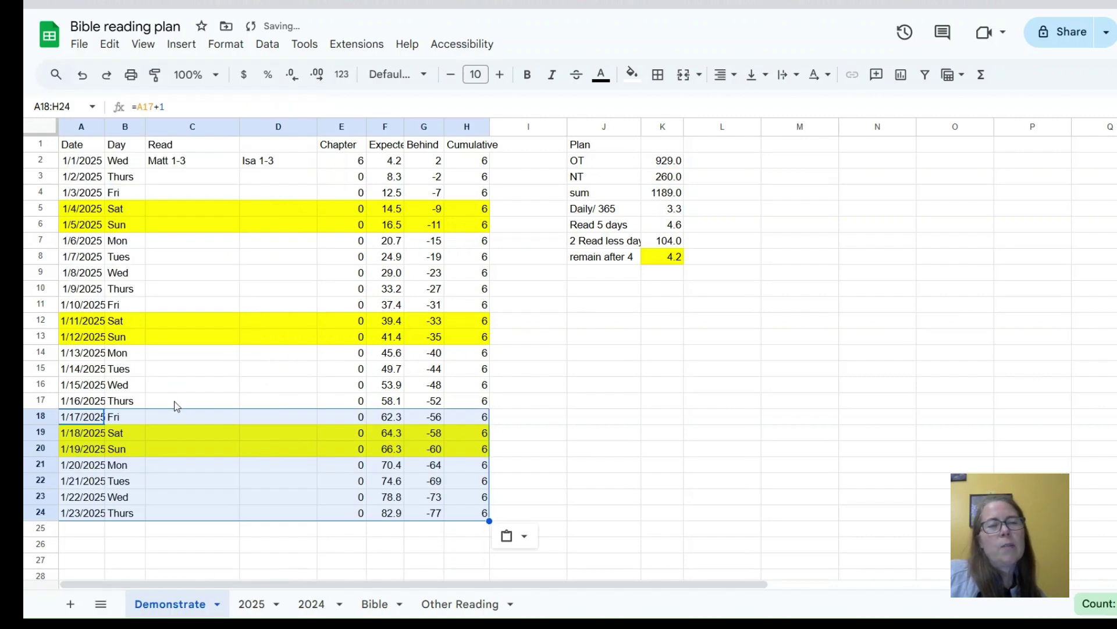
{"action": "left_click", "coordinate": [571, 344]}
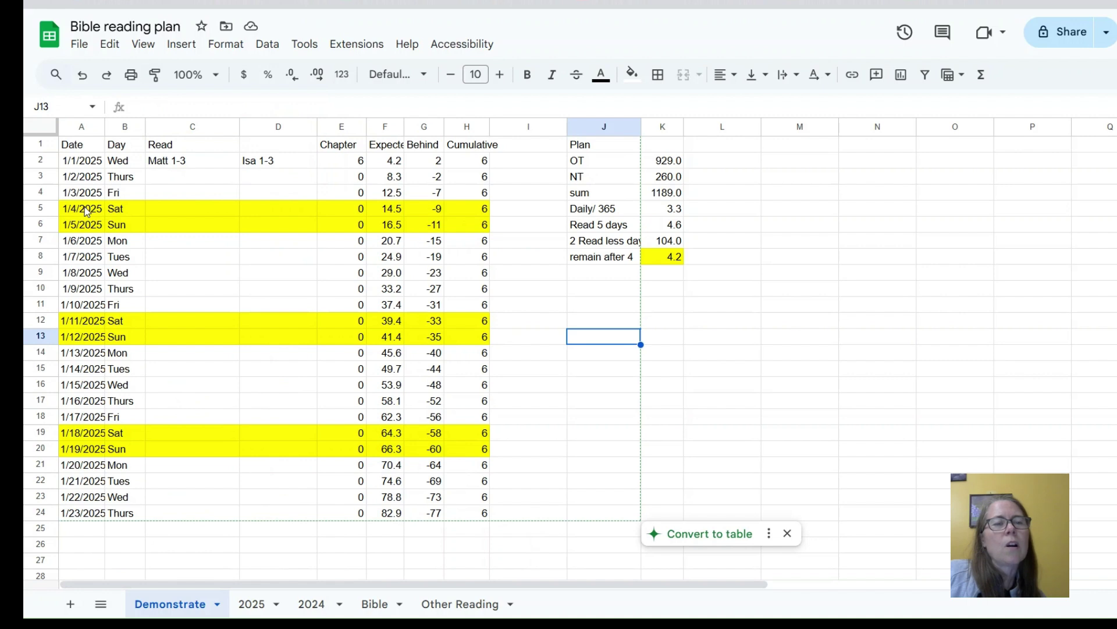
{"action": "left_click_drag", "start_coordinate": [87, 211], "coordinate": [91, 434]}
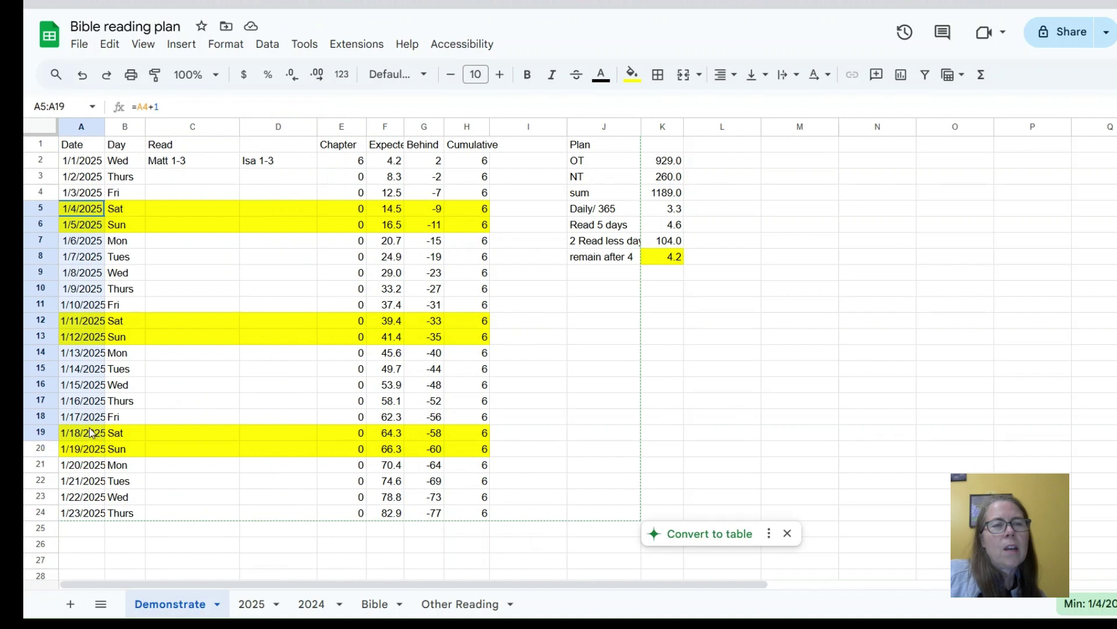
{"action": "left_click", "coordinate": [124, 369]}
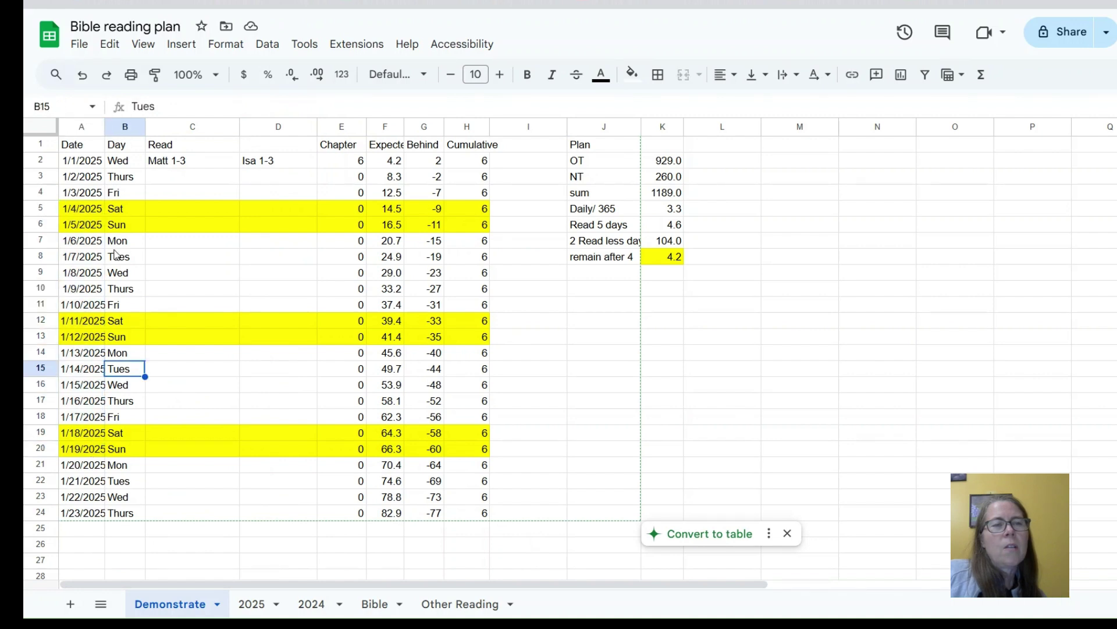
{"action": "left_click", "coordinate": [83, 208]}
{"action": "left_click", "coordinate": [85, 227]}
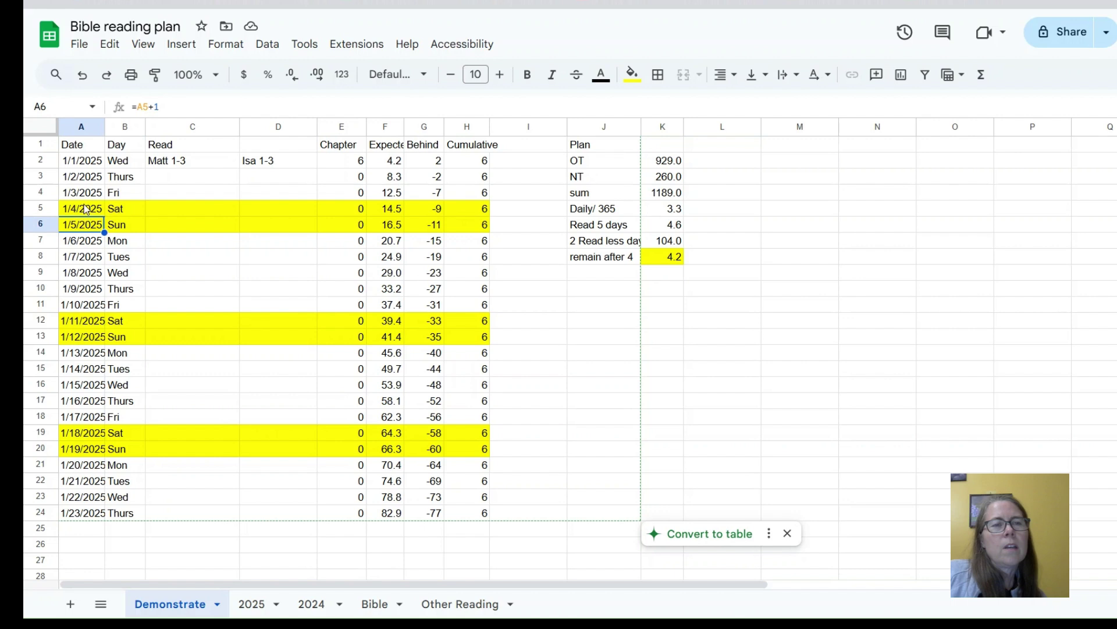
Step: Copy the three-week block A4:H24 and paste it below the last row, starting at A25
{"action": "left_click_drag", "start_coordinate": [84, 192], "coordinate": [480, 526]}
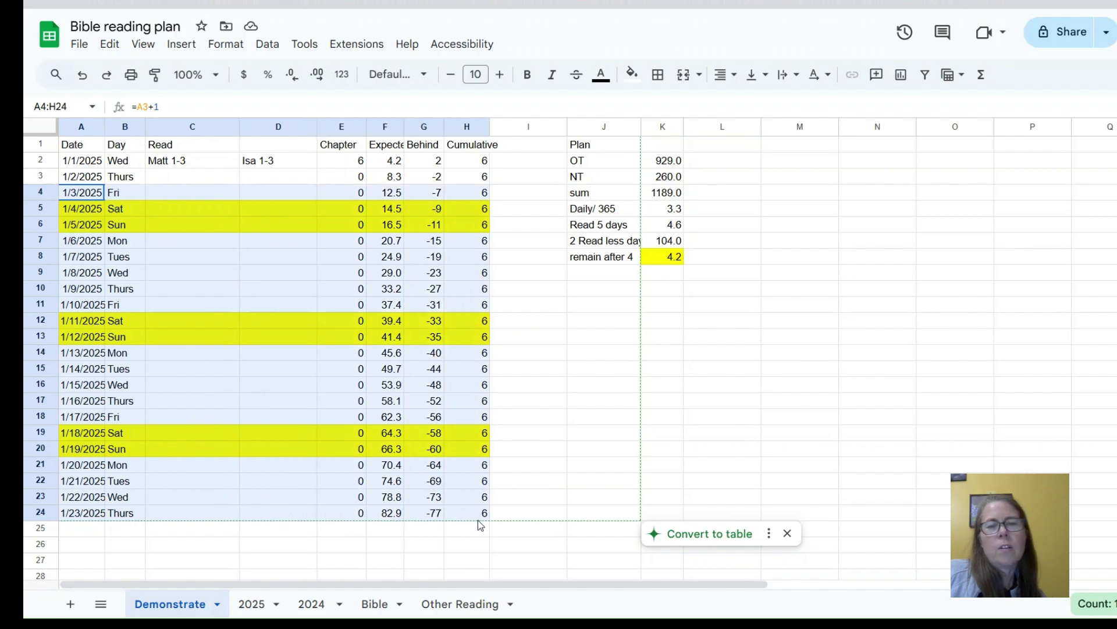
{"action": "right_click", "coordinate": [231, 286]}
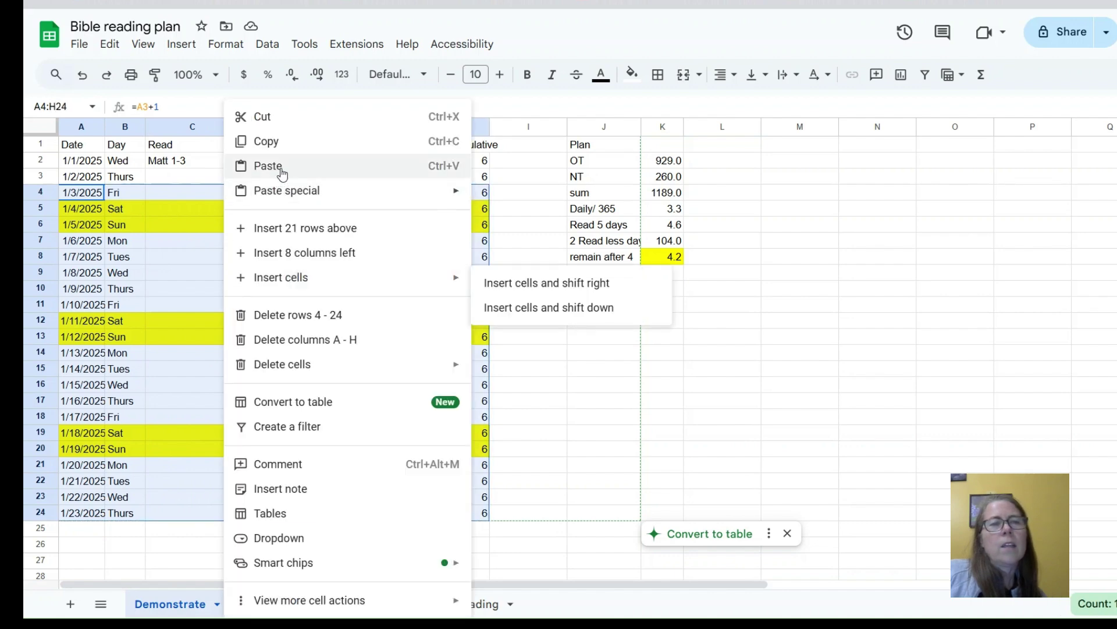
{"action": "left_click", "coordinate": [267, 142]}
{"action": "scroll", "coordinate": [112, 386], "scroll_direction": "down", "scroll_amount": 3}
{"action": "left_click", "coordinate": [81, 375]}
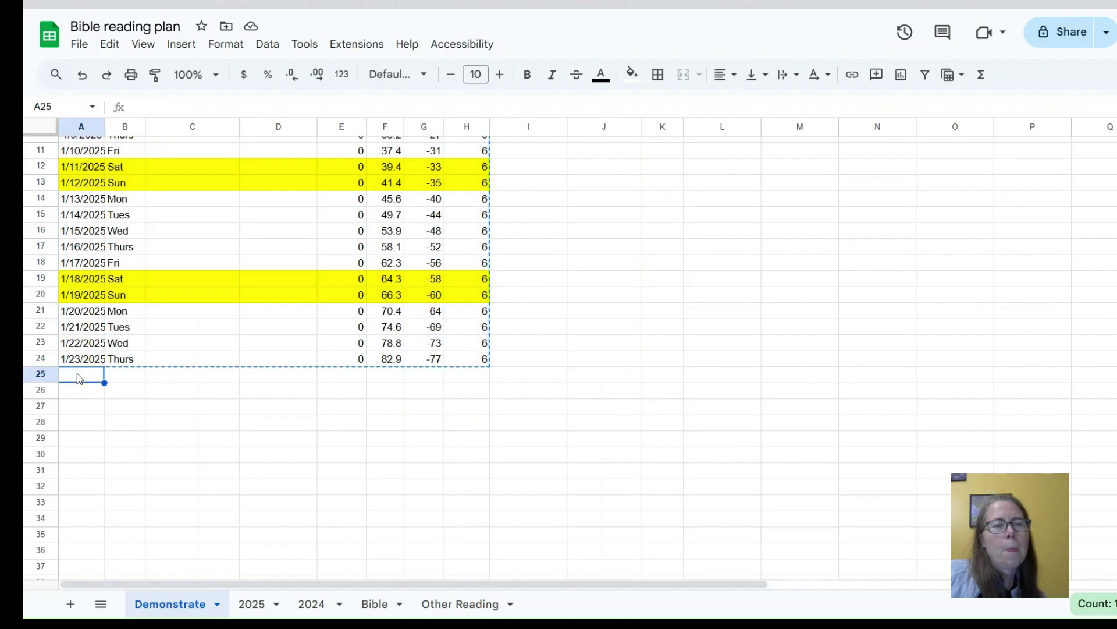
{"action": "right_click", "coordinate": [79, 378]}
{"action": "left_click", "coordinate": [139, 138]}
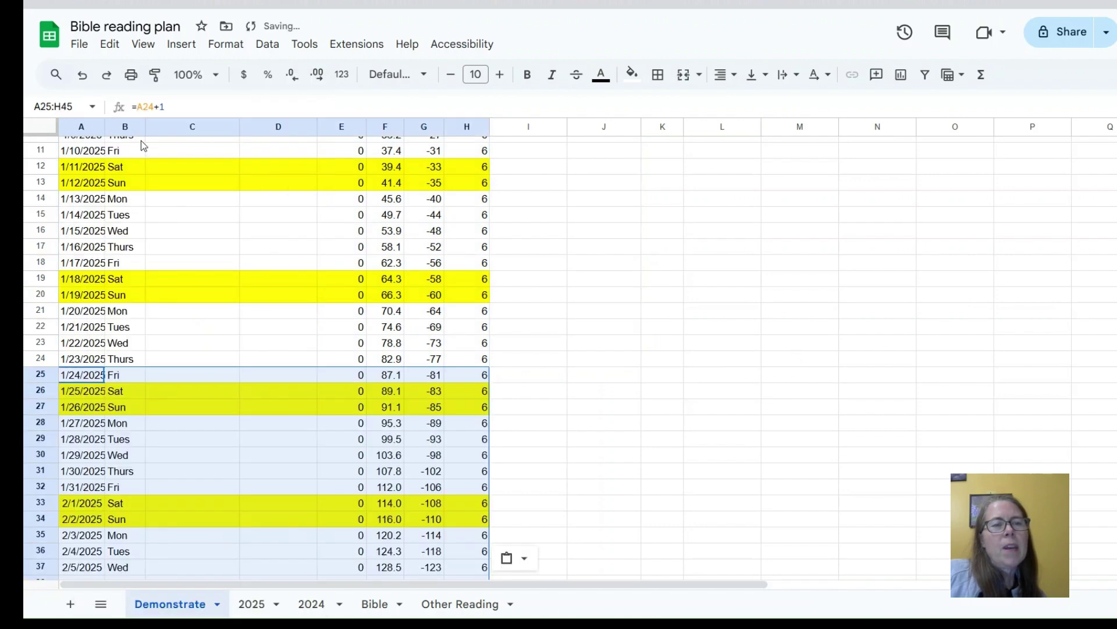
Step: Paste the copied three-week block again below the existing rows, starting at A46
{"action": "scroll", "coordinate": [136, 379], "scroll_direction": "down", "scroll_amount": 6}
{"action": "left_click", "coordinate": [99, 418]}
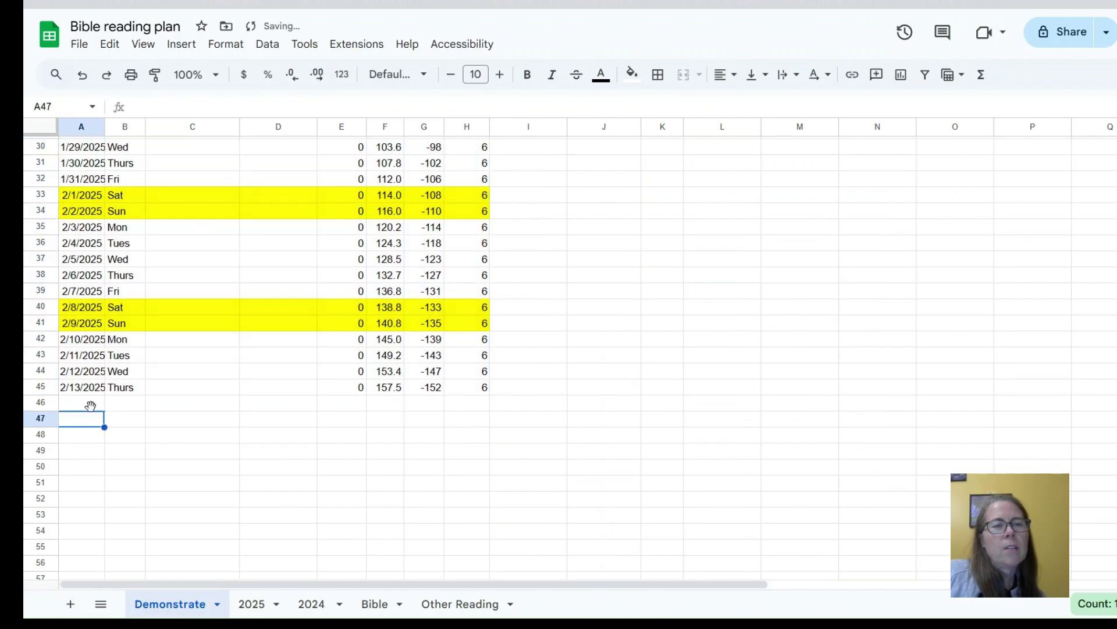
{"action": "left_click", "coordinate": [90, 400]}
{"action": "right_click", "coordinate": [88, 400]}
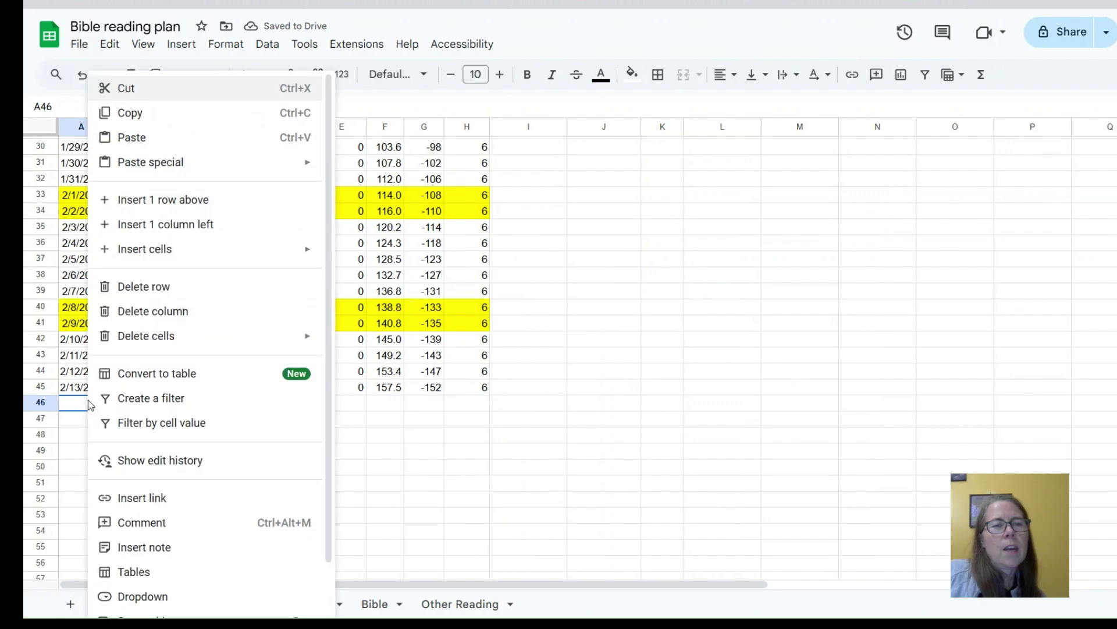
{"action": "left_click", "coordinate": [162, 143]}
Step: Enter the reading "Matt 4" in C3, the first Read column of the 1/2/2025 row
{"action": "scroll", "coordinate": [232, 309], "scroll_direction": "up", "scroll_amount": 8}
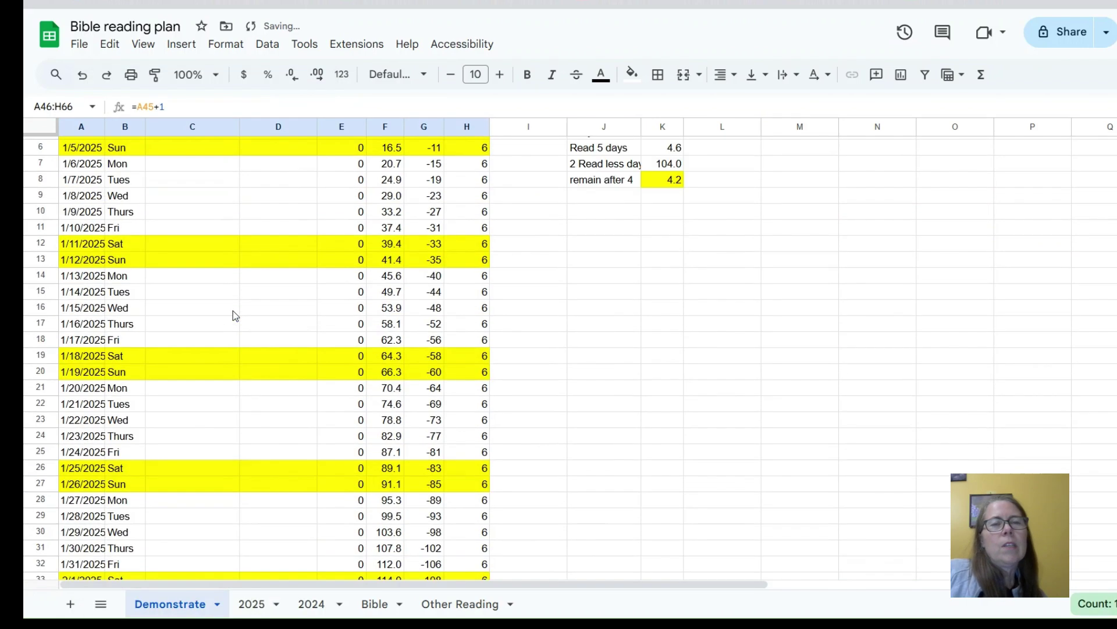
{"action": "scroll", "coordinate": [233, 310], "scroll_direction": "up", "scroll_amount": 2}
{"action": "scroll", "coordinate": [233, 310], "scroll_direction": "down", "scroll_amount": 2}
{"action": "scroll", "coordinate": [233, 315], "scroll_direction": "up", "scroll_amount": 1}
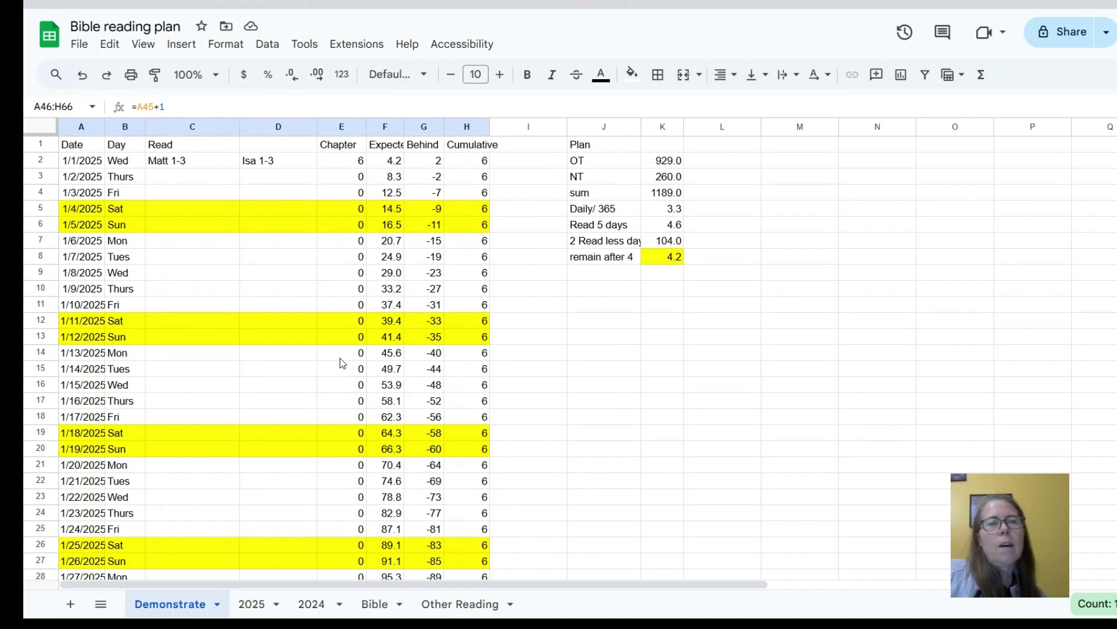
{"action": "left_click", "coordinate": [152, 166]}
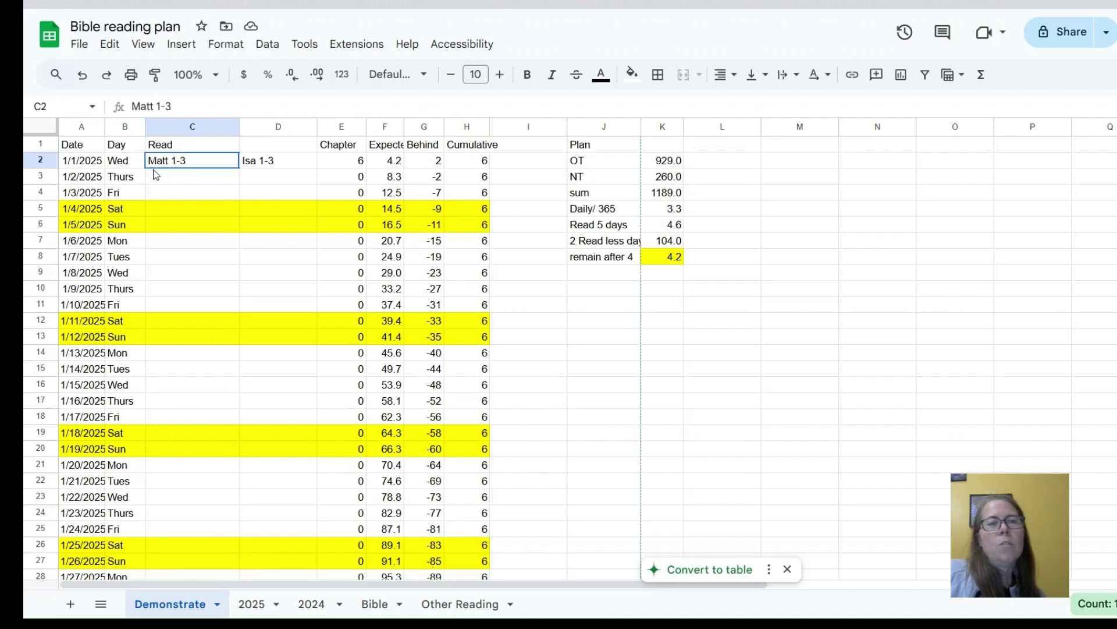
{"action": "left_click", "coordinate": [190, 178]}
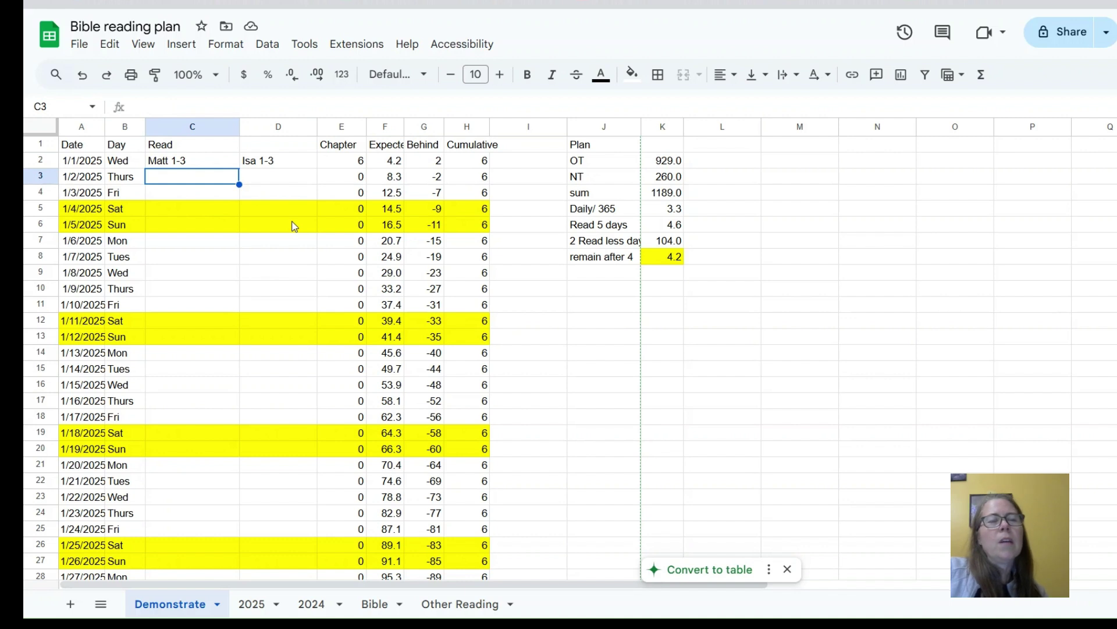
{"action": "type", "text": "Matt "}
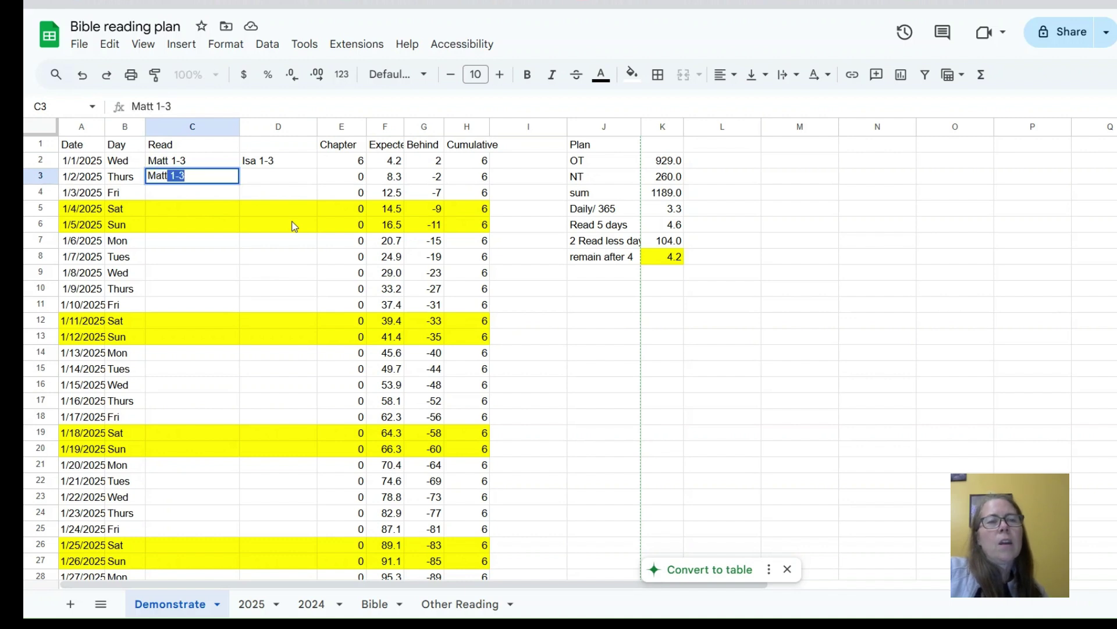
{"action": "type", "text": "4"}
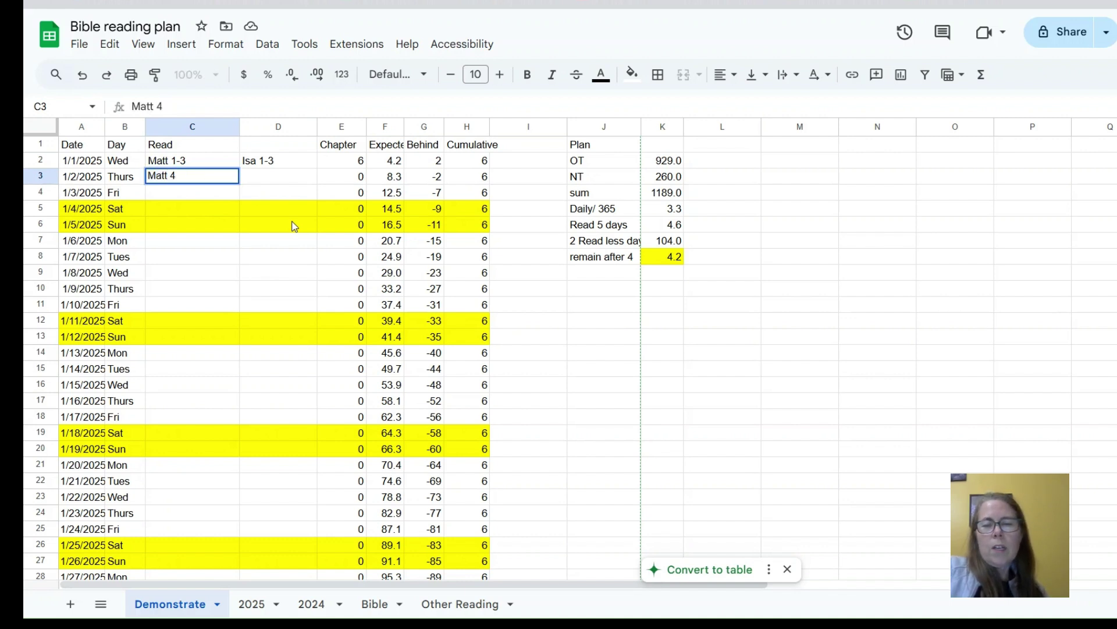